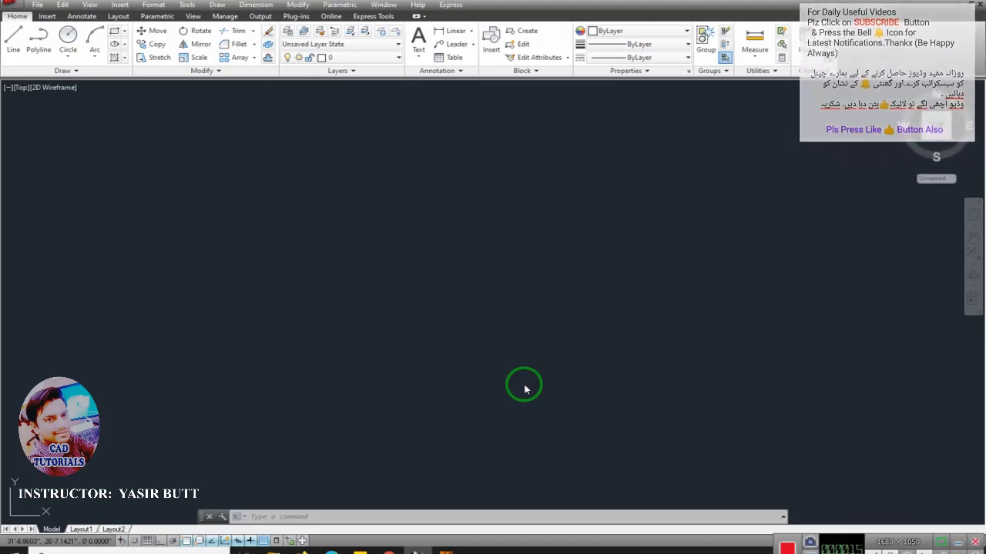
# Switch to the Excel command list and review the entries, including the highlighted Group (G) and Ungroup (UNG) rows
pyautogui.click(472, 551)
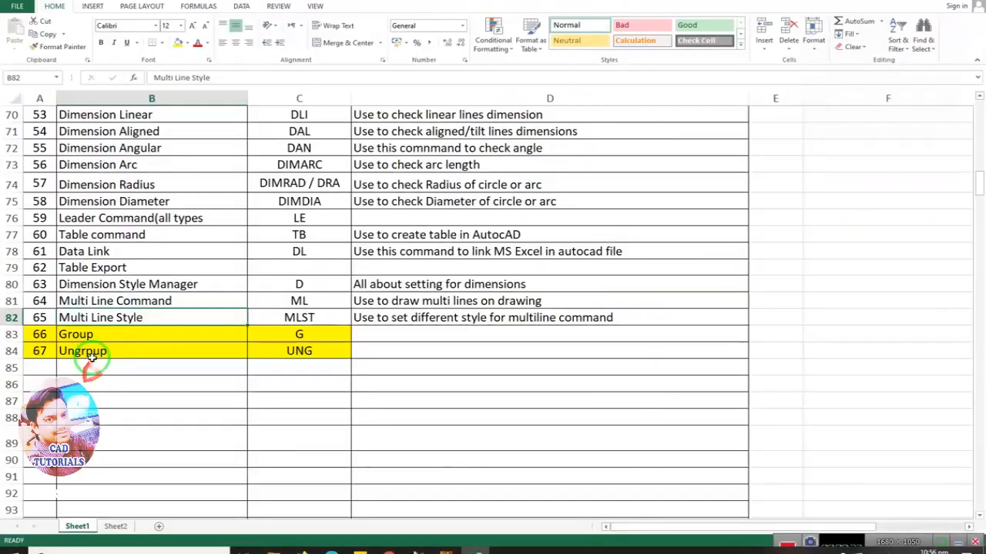
pyautogui.doubleClick(221, 368)
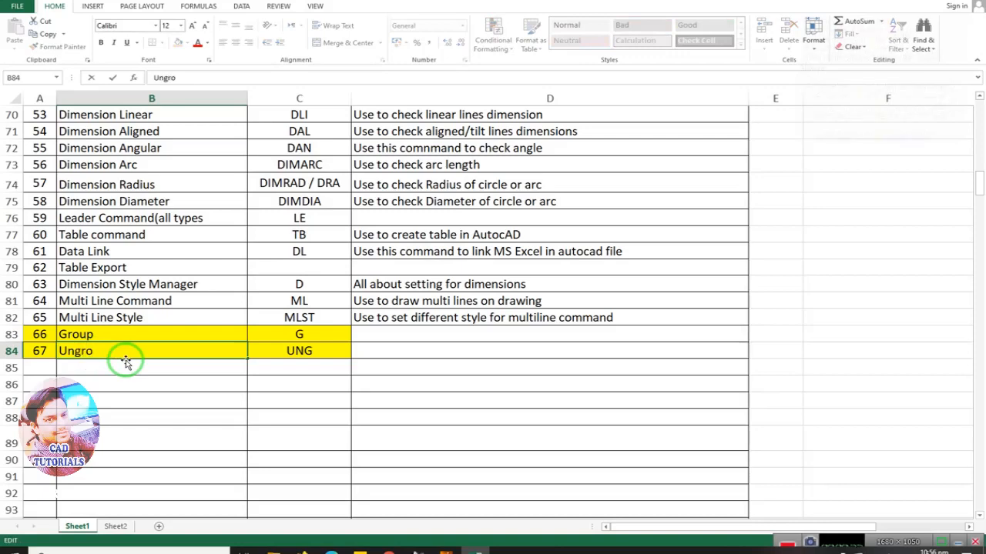
pyautogui.press('Escape')
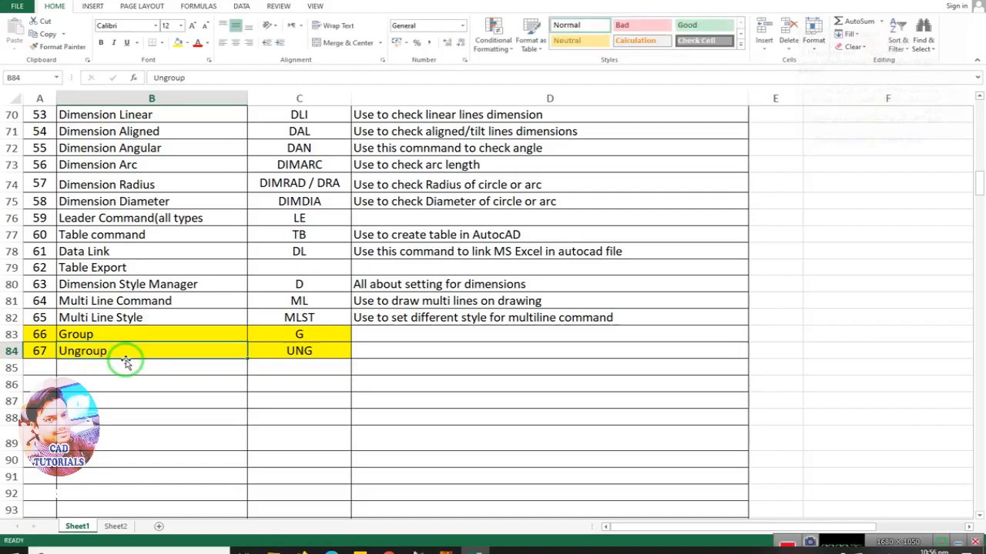
pyautogui.scroll(6, 263, 324)
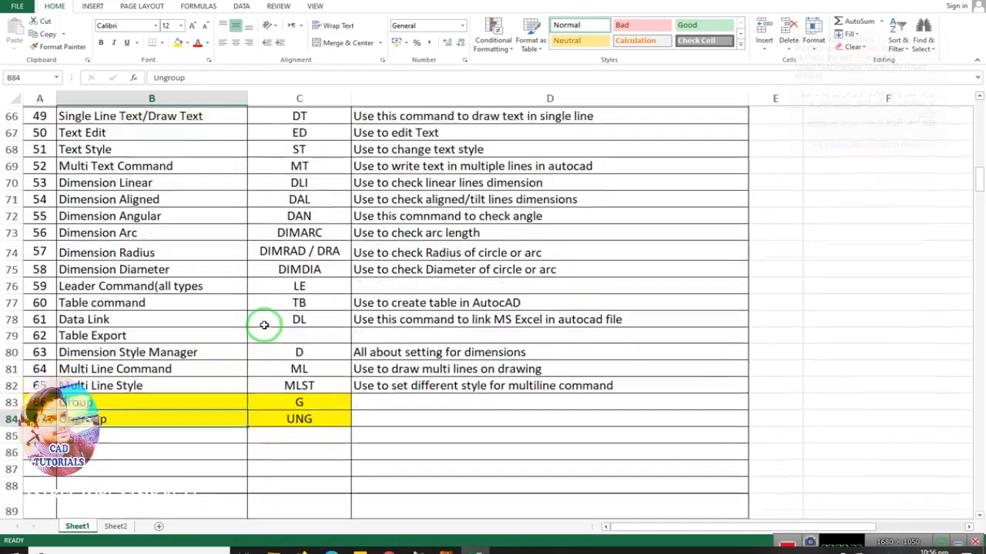
pyautogui.scroll(7, 190, 305)
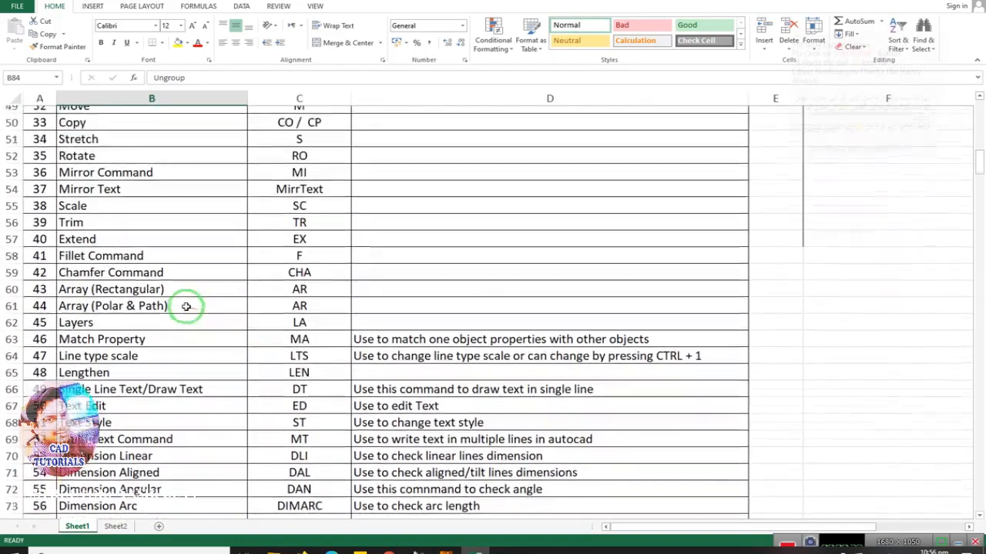
pyautogui.scroll(3, 178, 306)
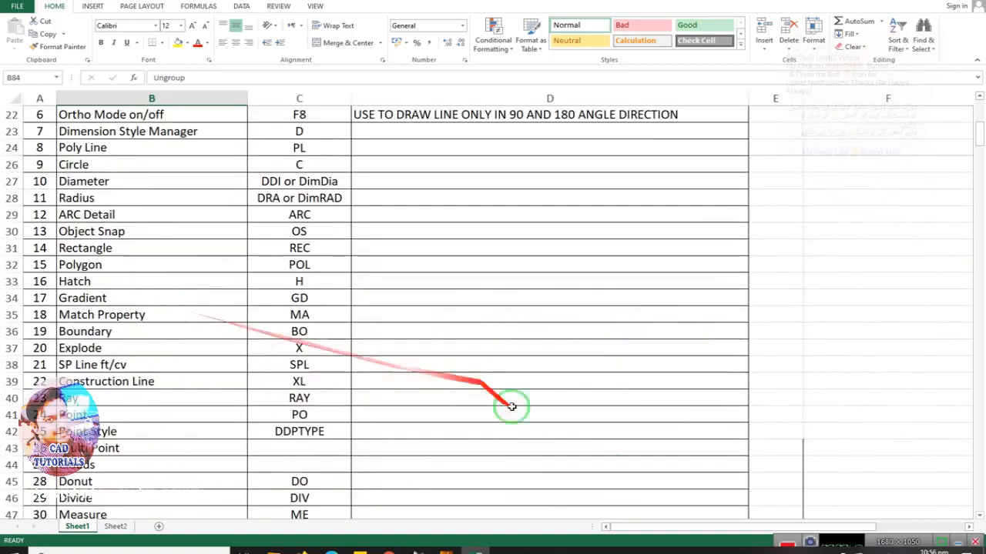
pyautogui.moveTo(840, 537)
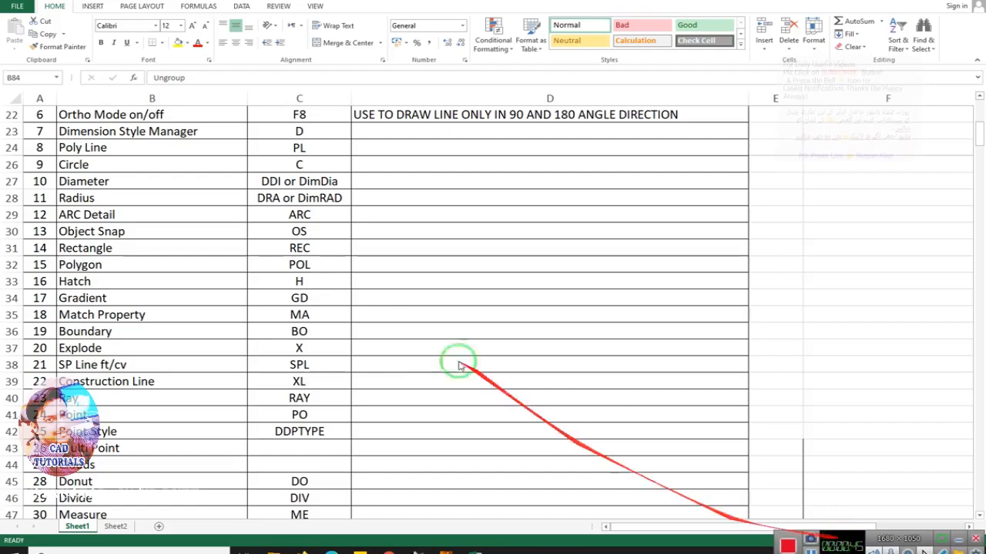
pyautogui.scroll(-16, 395, 345)
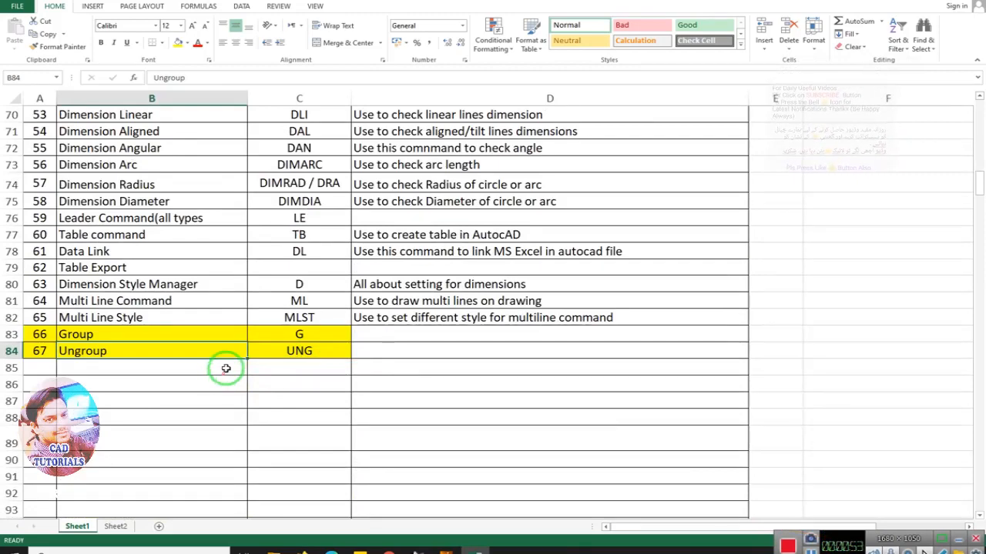
pyautogui.scroll(1, 226, 369)
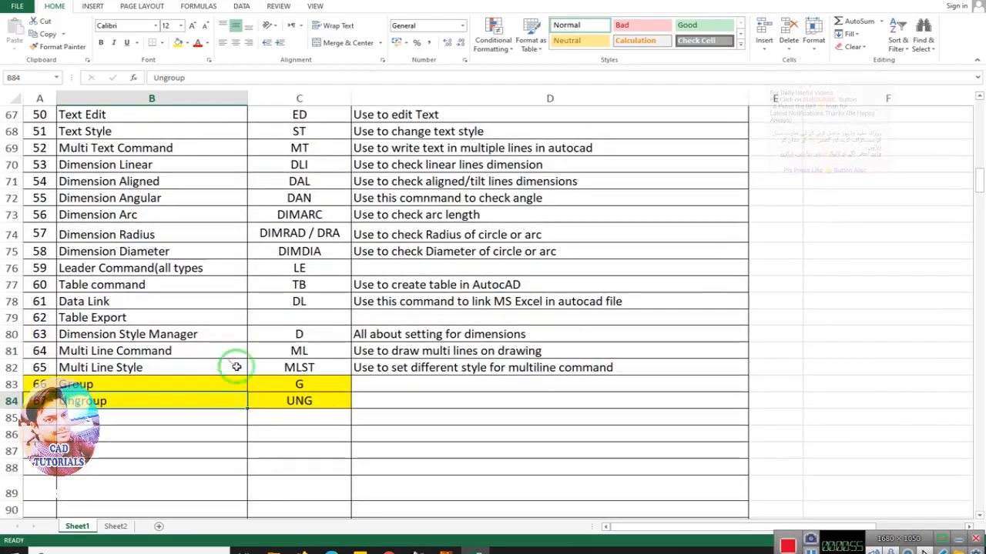
# Switch back to AutoCAD and draw a small circle in the upper-left part of the empty drawing
pyautogui.click(446, 548)
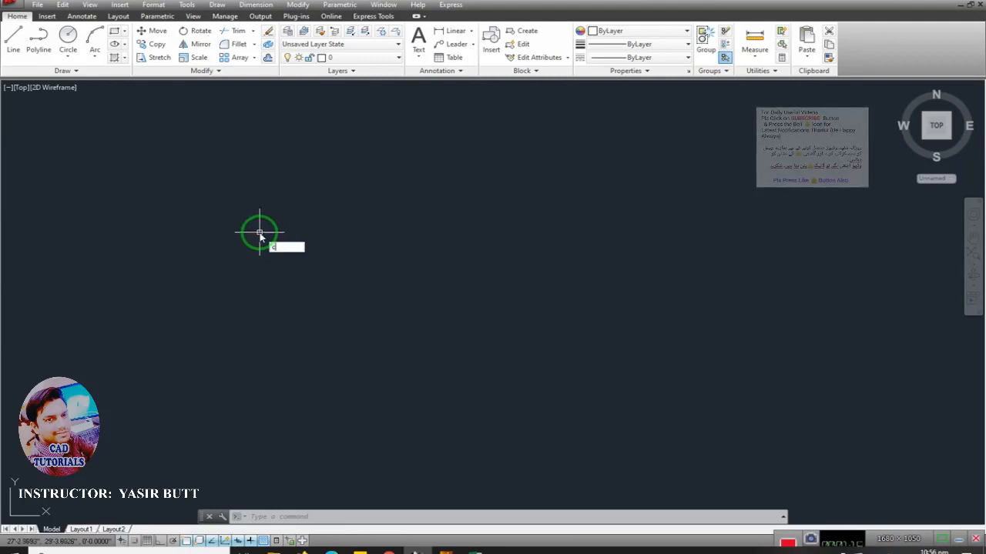
pyautogui.press('Return')
pyautogui.click(247, 196)
pyautogui.click(267, 218)
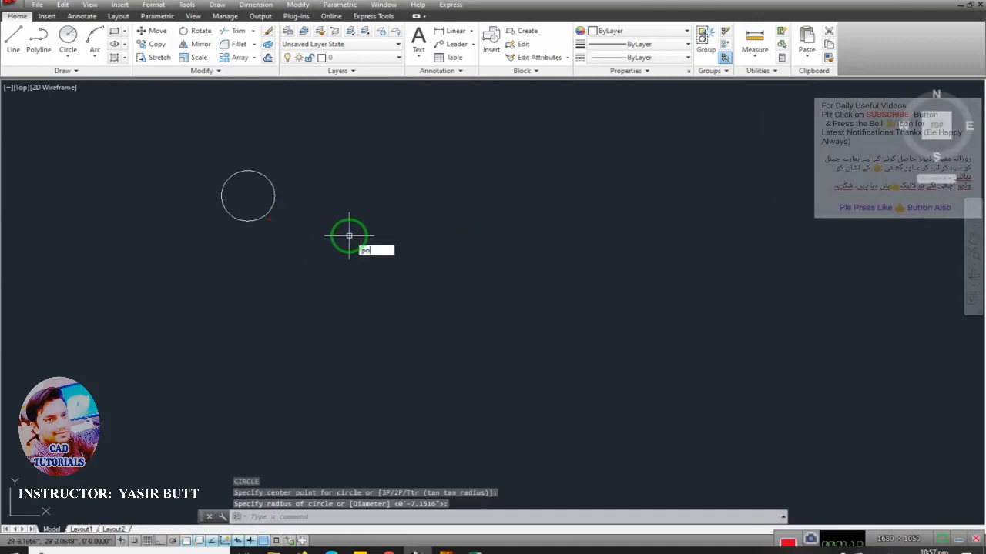
# Draw a six-sided polygon, inscribed in a circle of radius 5' with ortho on, below and to the right of the circle
pyautogui.press('Return')
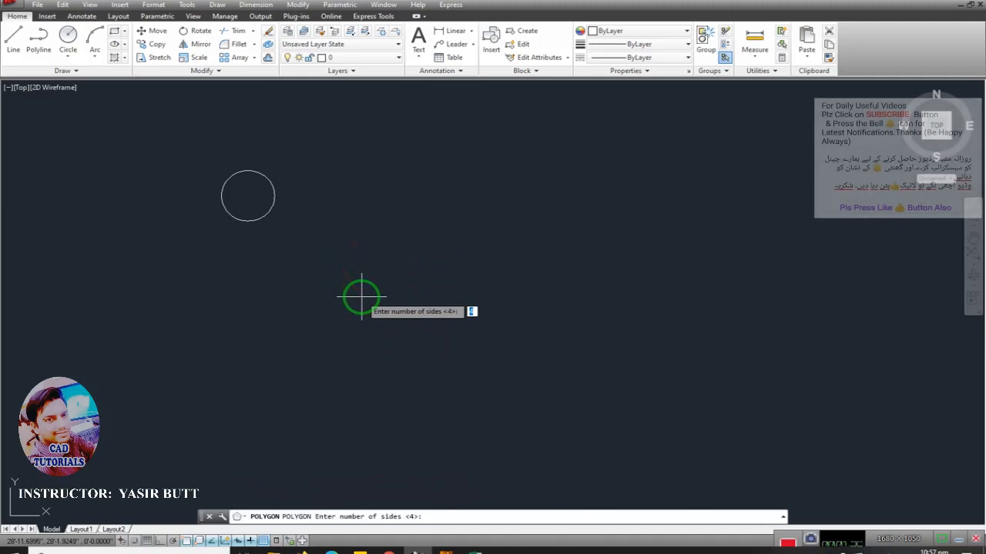
pyautogui.write('6')
pyautogui.press('Return')
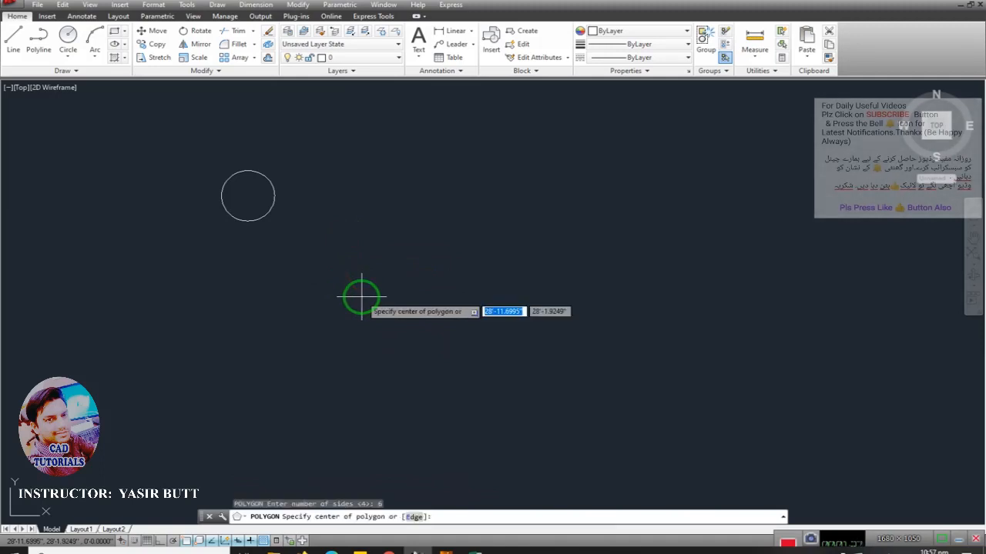
pyautogui.click(362, 297)
pyautogui.press('Return')
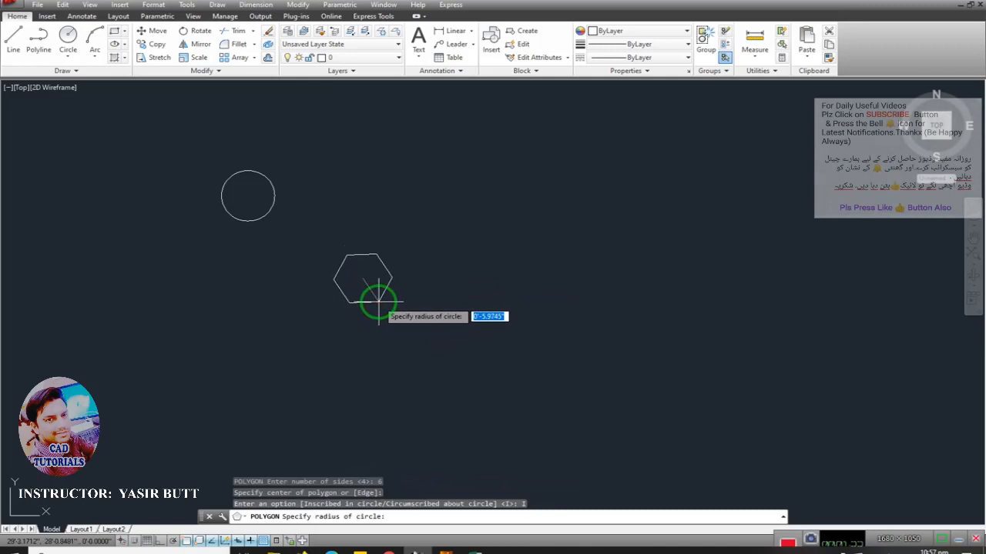
pyautogui.press('F8')
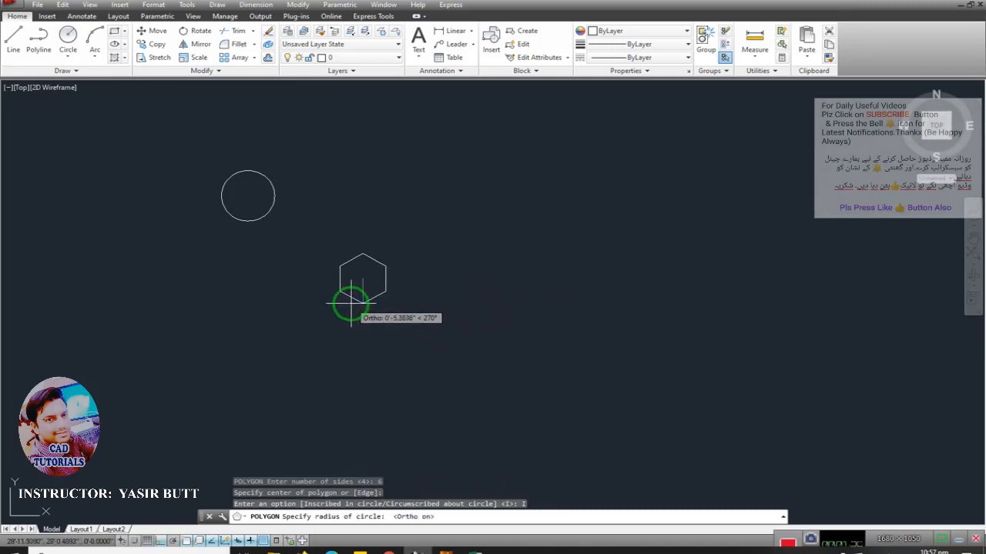
pyautogui.press('Return')
pyautogui.press('Escape')
# Scale the large hexagon around the circle by a factor of .8
pyautogui.scroll(-4, 350, 303)
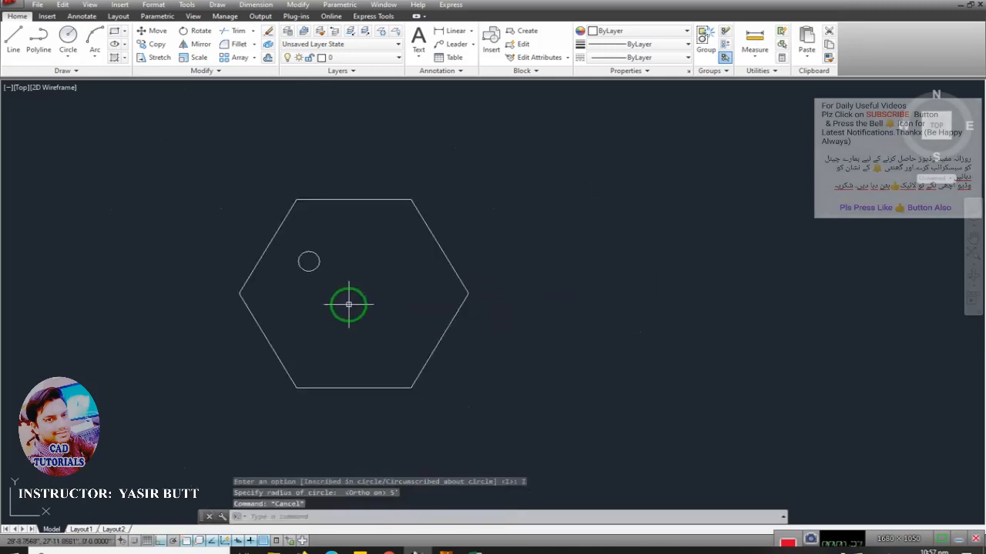
pyautogui.click(440, 250)
pyautogui.click(414, 275)
pyautogui.write('sc')
pyautogui.press('Return')
pyautogui.click(415, 275)
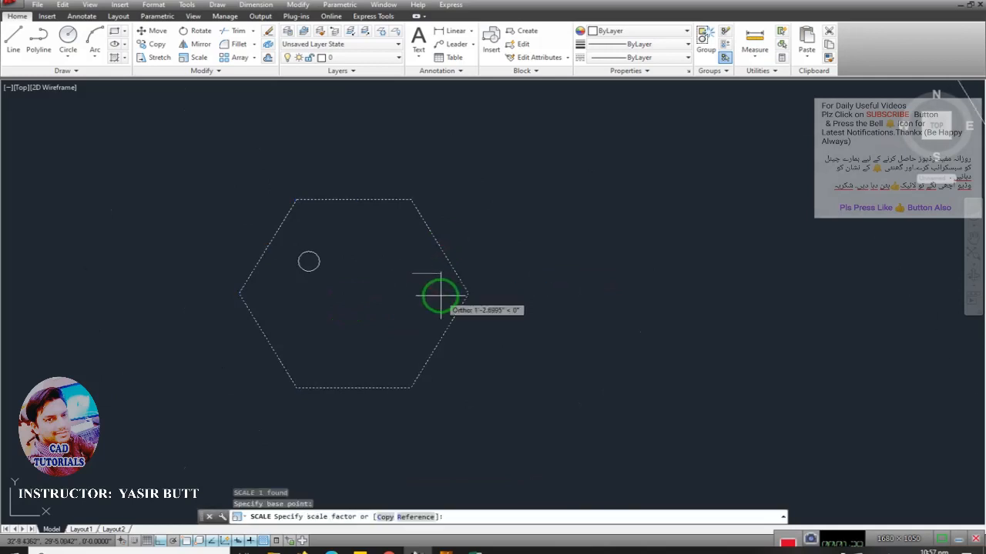
pyautogui.write('.8')
pyautogui.press('Return')
# Scale the hexagon by a factor of .5 about a base point inside its right side
pyautogui.click(470, 262)
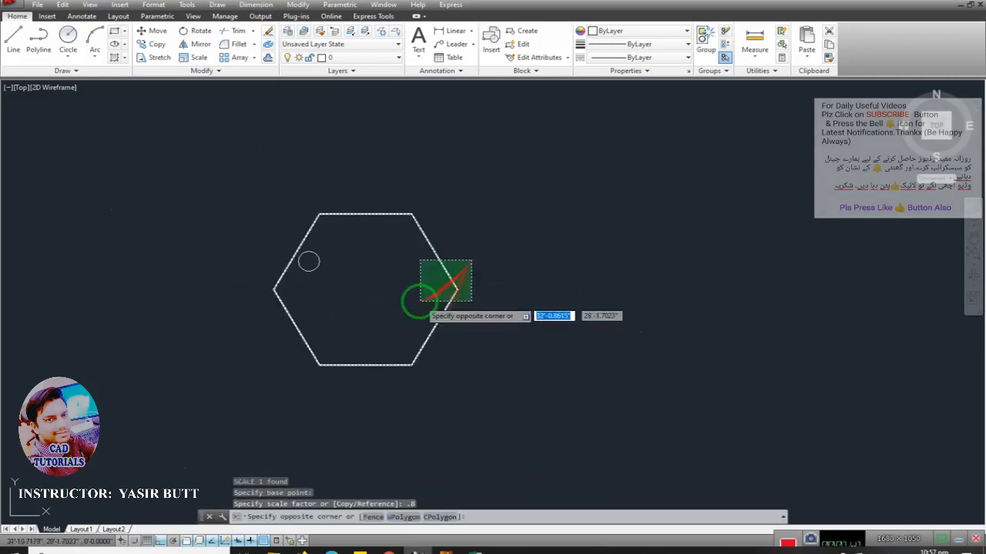
pyautogui.click(422, 302)
pyautogui.write('sc')
pyautogui.press('Return')
pyautogui.click(422, 301)
pyautogui.write('.5')
pyautogui.press('Return')
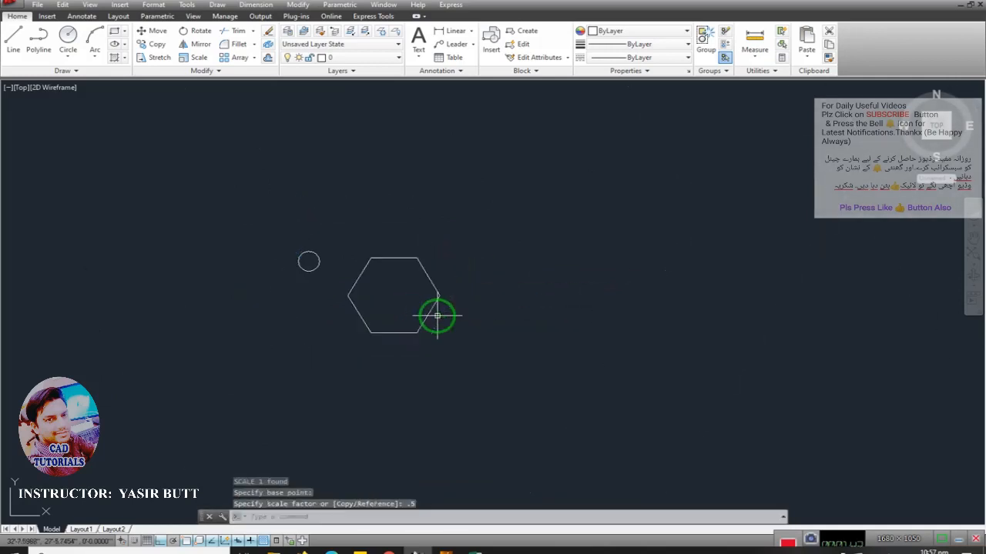
# Scale the hexagon by .5 again, using a base point just outside its upper-right edge
pyautogui.click(462, 264)
pyautogui.click(411, 305)
pyautogui.write('sc')
pyautogui.press('Return')
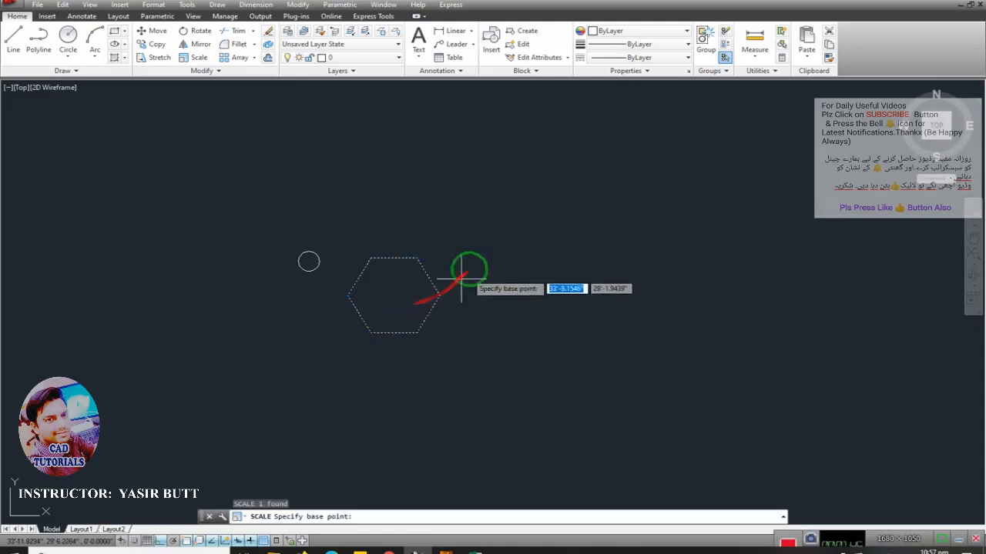
pyautogui.click(467, 272)
pyautogui.write('.5')
pyautogui.press('Return')
pyautogui.press('Escape')
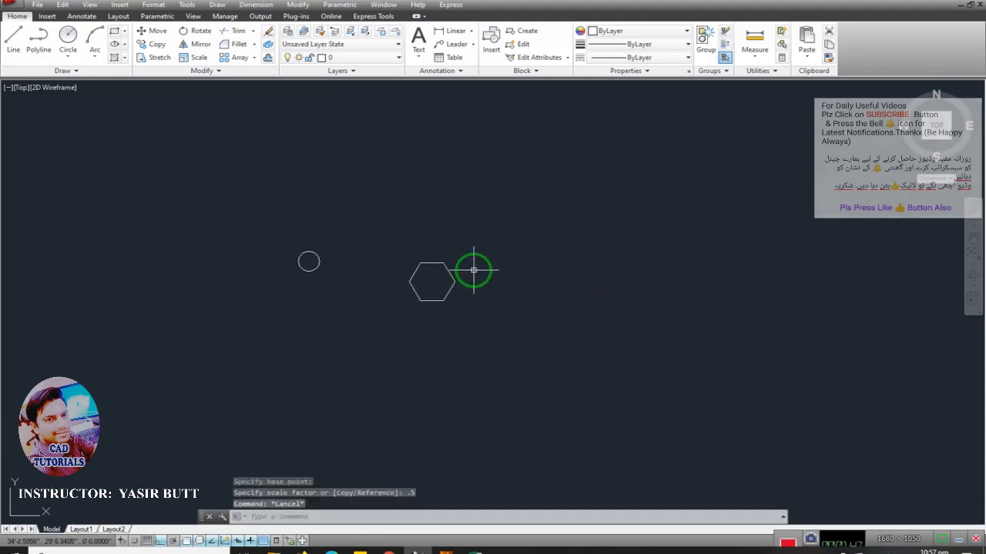
# Scale the hexagon by .5 a third time, using a base point to its right
pyautogui.moveTo(468, 270); pyautogui.dragTo(378, 271, button='middle')
pyautogui.scroll(2, 357, 269)
pyautogui.click(382, 247)
pyautogui.click(348, 289)
pyautogui.write('sc')
pyautogui.press('Return')
pyautogui.click(415, 291)
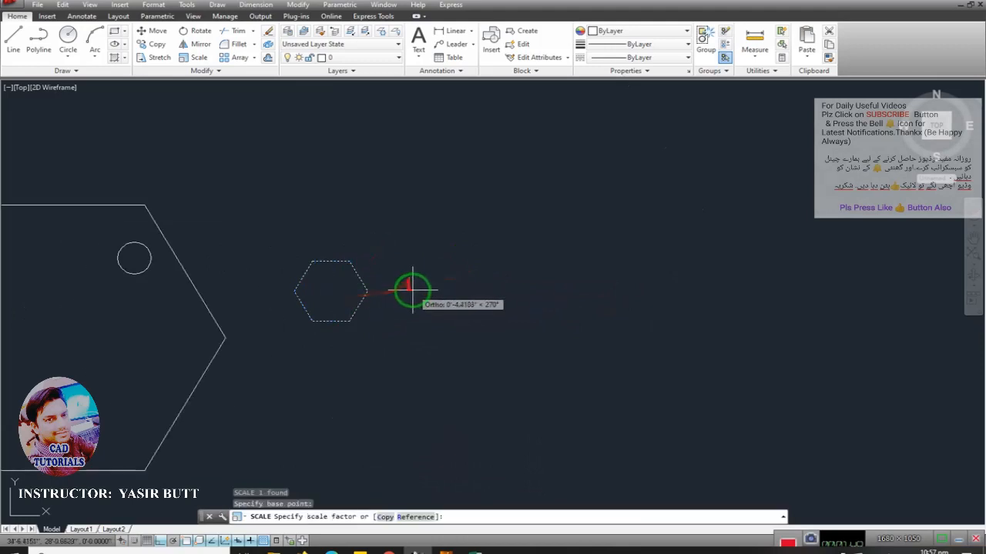
pyautogui.write('.5')
pyautogui.press('Return')
pyautogui.press('Escape')
# Move the small hexagon horizontally to the left so it sits close to the circle
pyautogui.click(422, 242)
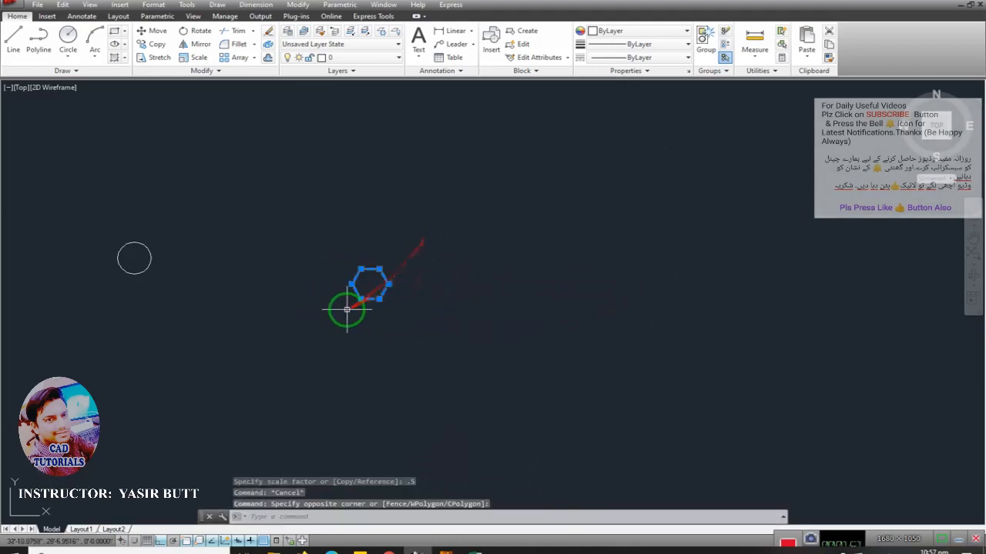
pyautogui.write('m')
pyautogui.press('Return')
pyautogui.click(357, 327)
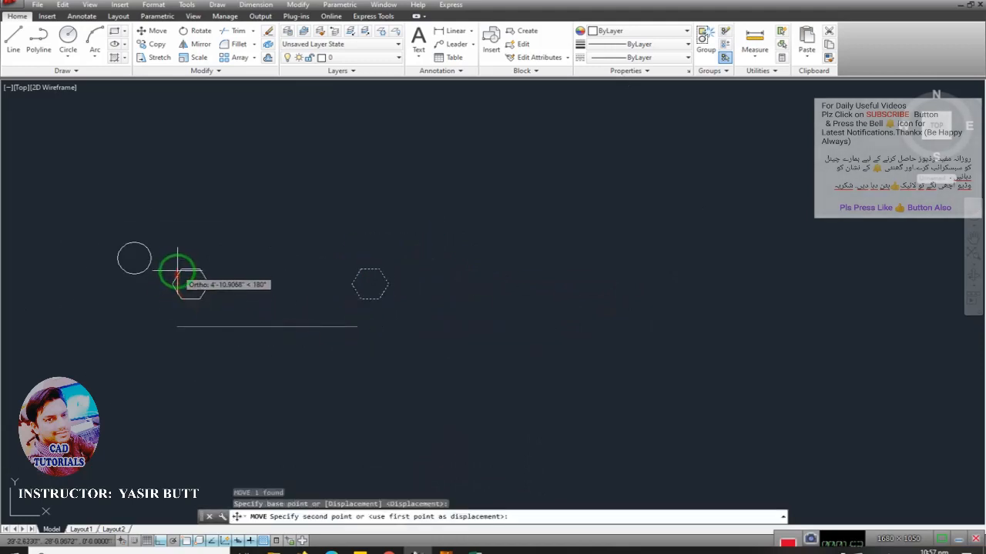
pyautogui.click(178, 271)
# Draw a rectangle about 8.3" wide and 7.3" high to the upper left of the circle
pyautogui.scroll(5, 194, 283)
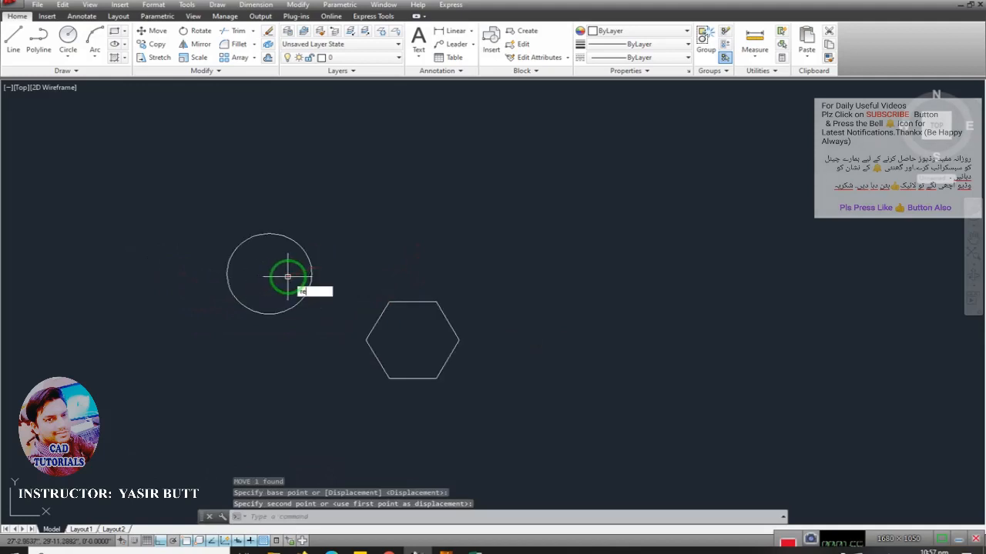
pyautogui.write('c')
pyautogui.press('Return')
pyautogui.click(126, 200)
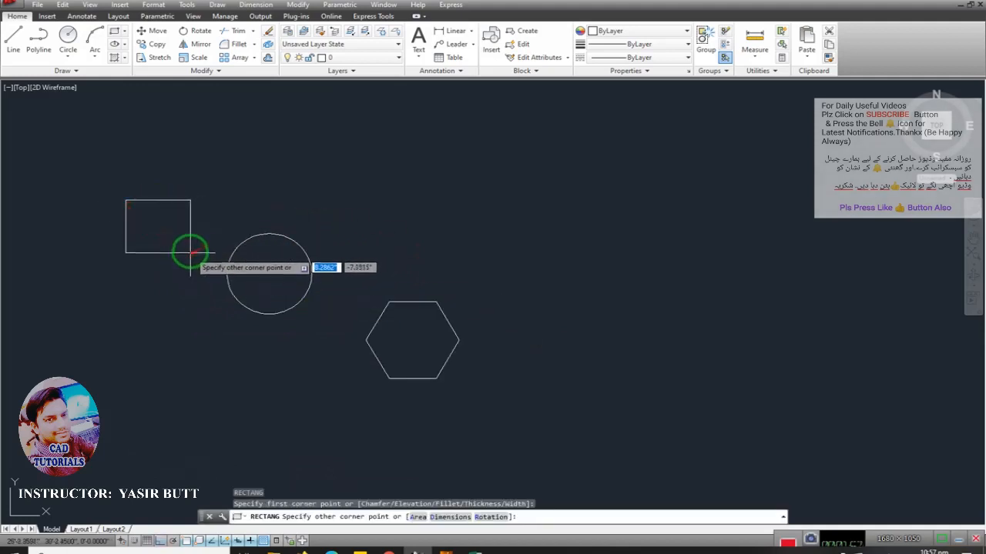
pyautogui.click(191, 252)
pyautogui.moveTo(235, 269); pyautogui.dragTo(301, 250, button='middle')
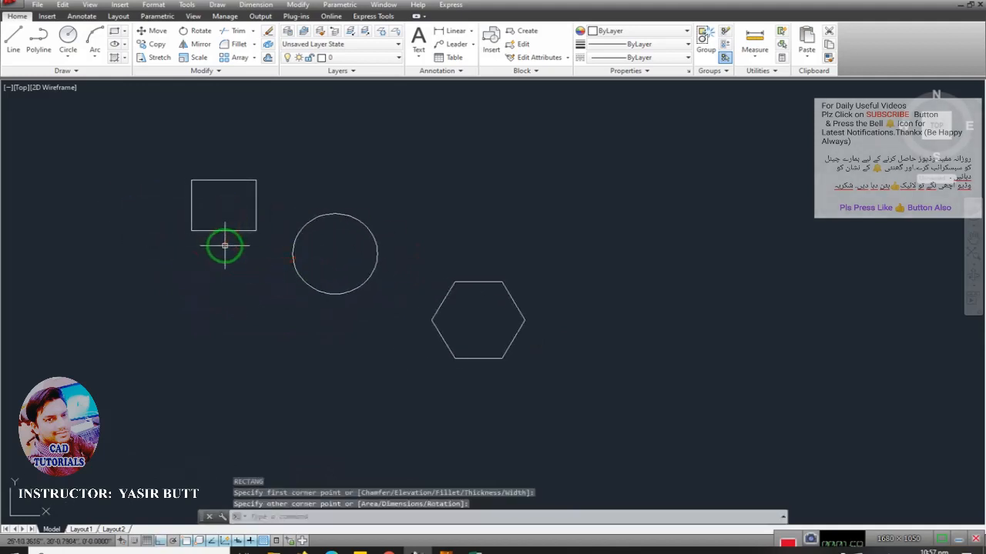
pyautogui.moveTo(224, 246)
pyautogui.mouseDown()
pyautogui.moveTo(365, 257)
pyautogui.moveTo(326, 275)
pyautogui.moveTo(529, 269)
pyautogui.moveTo(422, 361)
pyautogui.moveTo(486, 355)
pyautogui.mouseUp()
pyautogui.press('Escape')
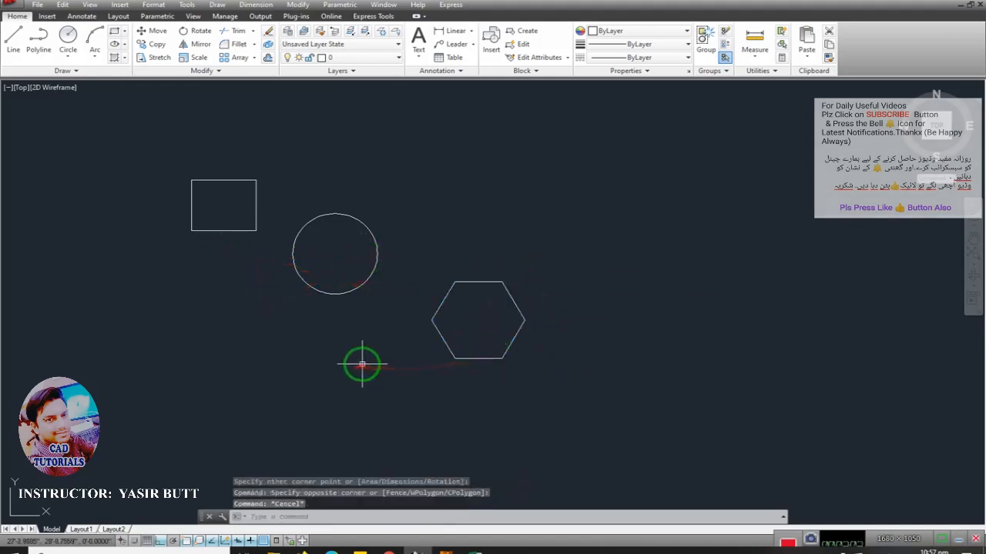
# Draw a single horizontal line about 1'-2" long below the rectangle and circle
pyautogui.write('l')
pyautogui.press('Return')
pyautogui.click(193, 368)
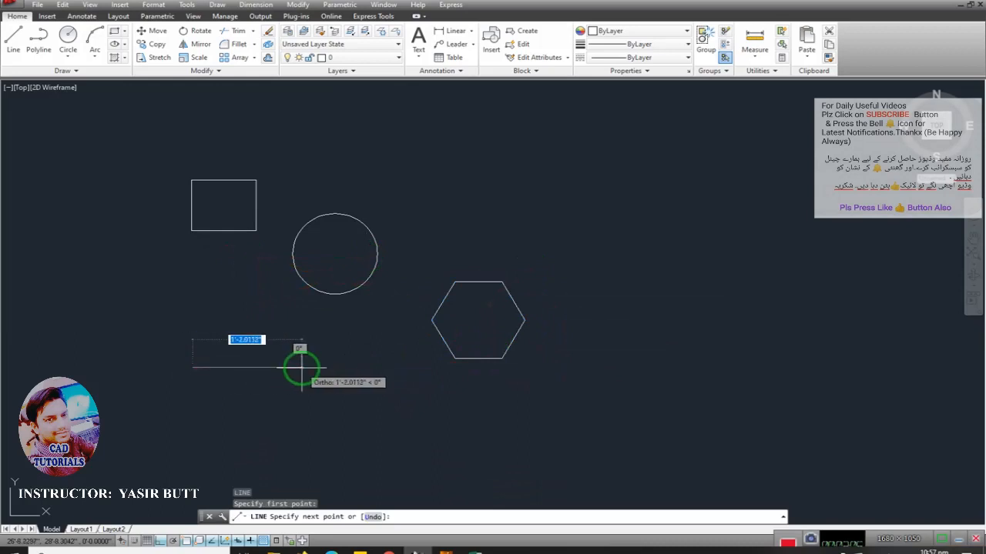
pyautogui.click(301, 368)
pyautogui.press('Escape')
pyautogui.write('a')
pyautogui.press('Return')
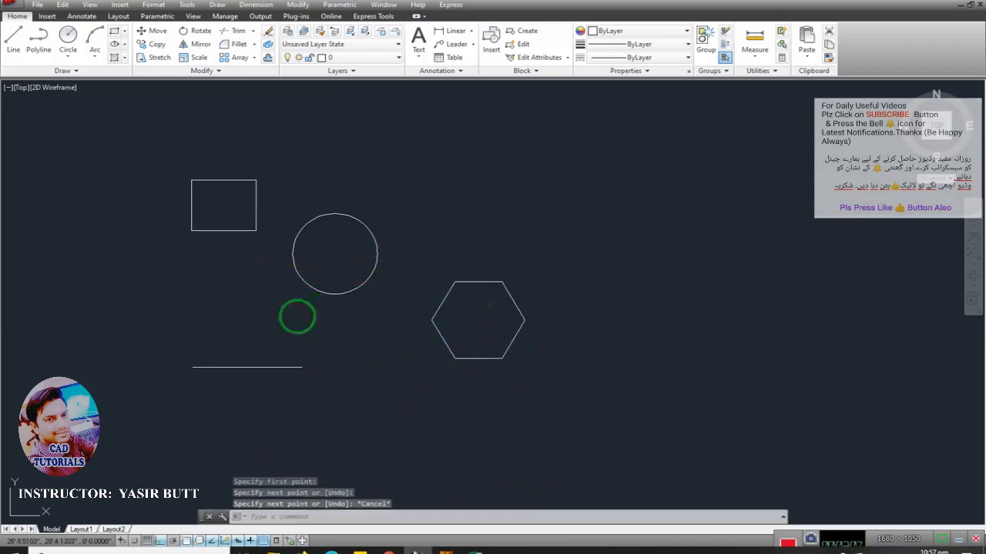
pyautogui.click(73, 348)
pyautogui.click(130, 306)
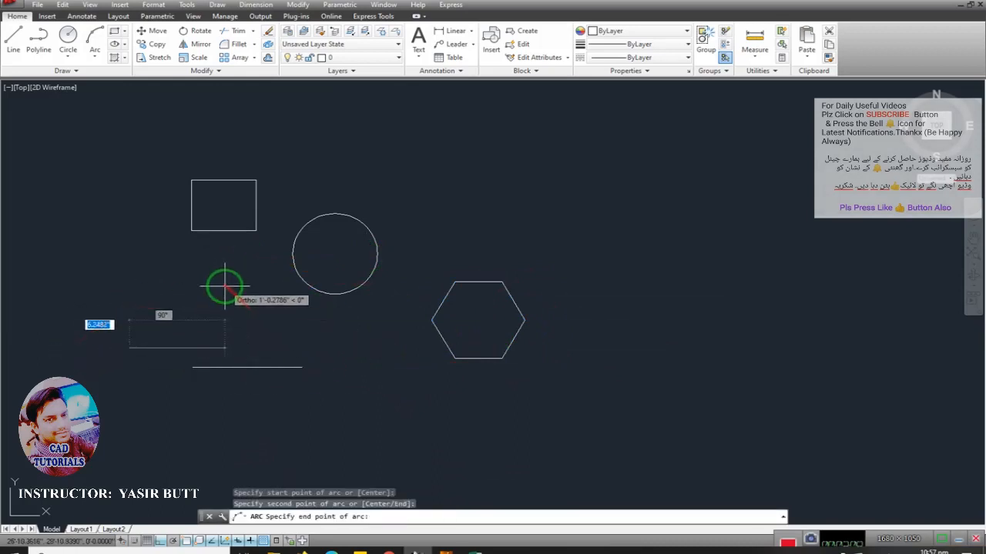
pyautogui.press('Escape')
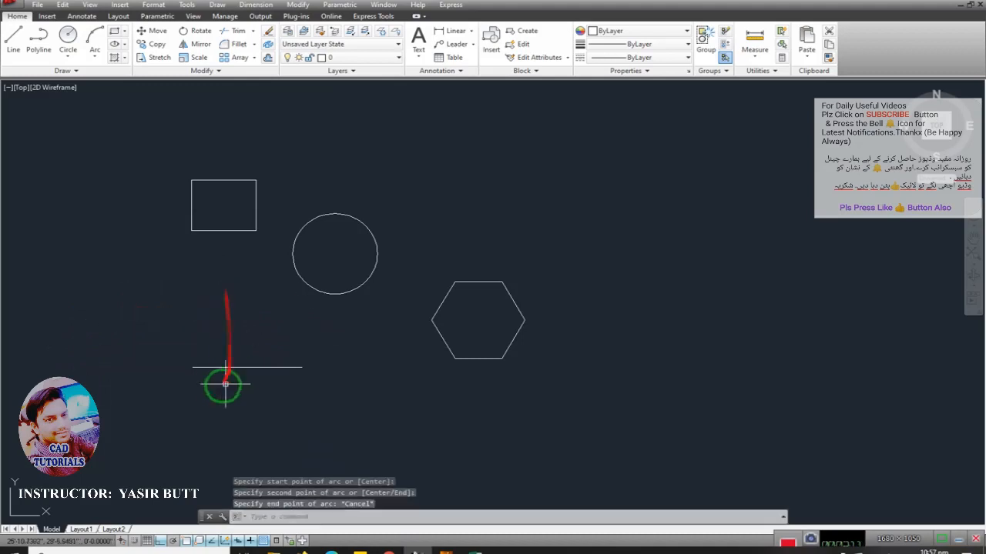
# Draw a three-point arc with ortho off, above and to the left of the line, and save the drawing
pyautogui.press('F8')
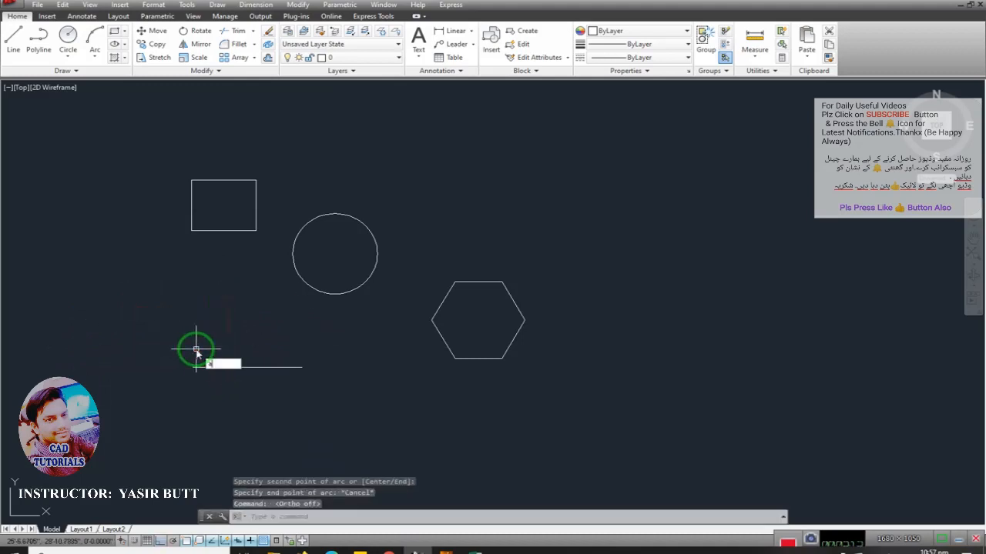
pyautogui.press('Return')
pyautogui.click(119, 348)
pyautogui.click(125, 287)
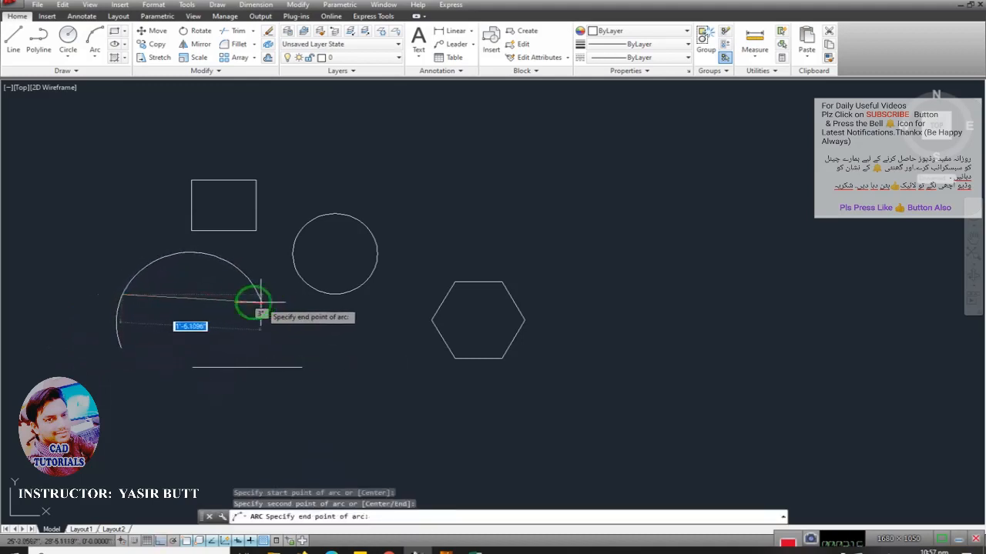
pyautogui.press('Escape')
pyautogui.hotkey('ctrl', 's')
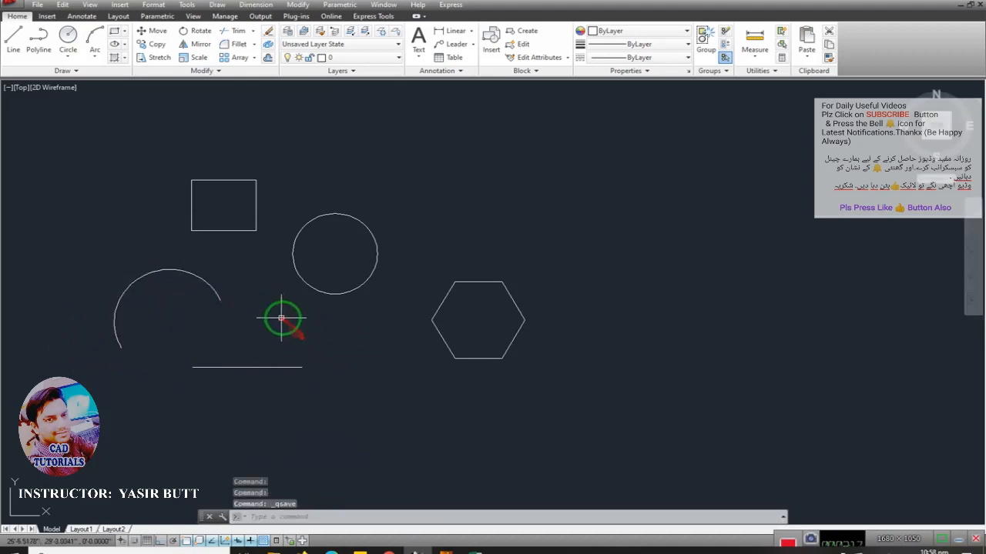
# Select the rectangle and circle, and reposition the circle several times by its centre grip, ending slightly closer to the rectangle
pyautogui.moveTo(284, 316)
pyautogui.mouseDown(button='middle')
pyautogui.moveTo(333, 308)
pyautogui.moveTo(318, 298)
pyautogui.mouseUp(button='middle')
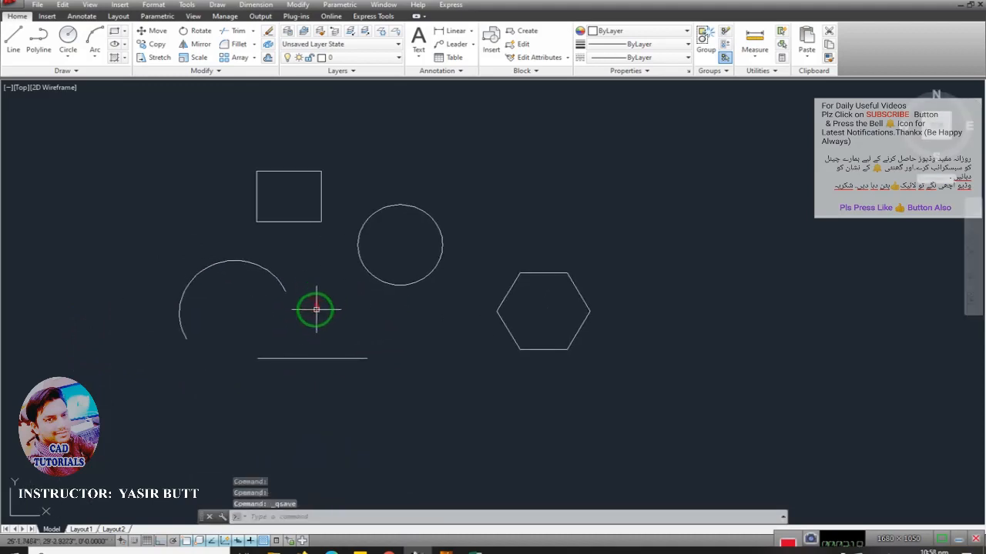
pyautogui.click(308, 222)
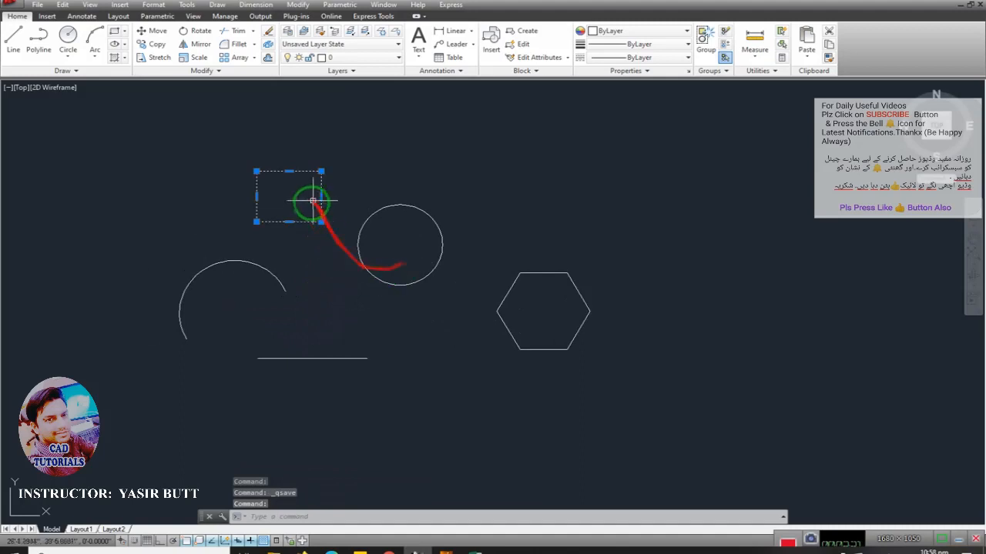
pyautogui.scroll(2, 312, 203)
pyautogui.click(423, 217)
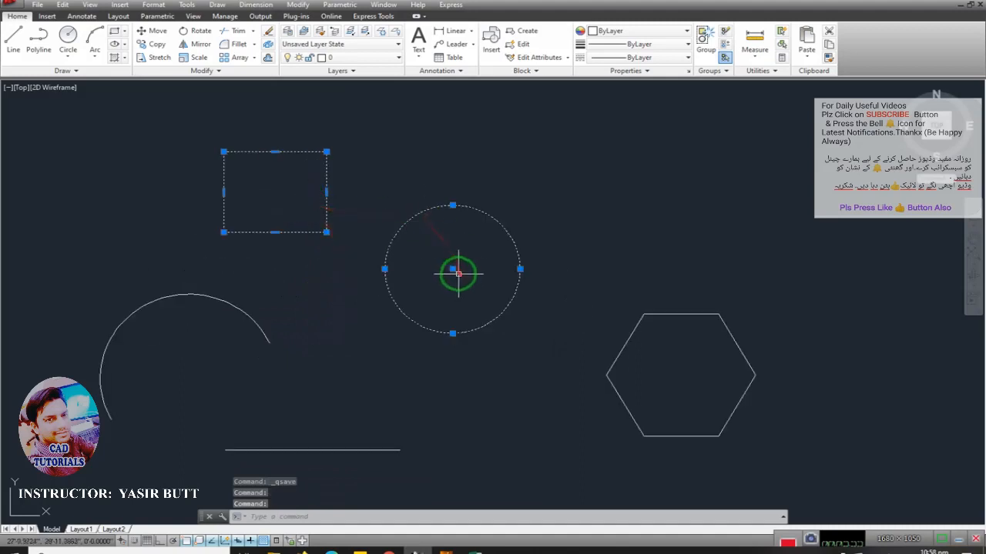
pyautogui.scroll(2, 470, 269)
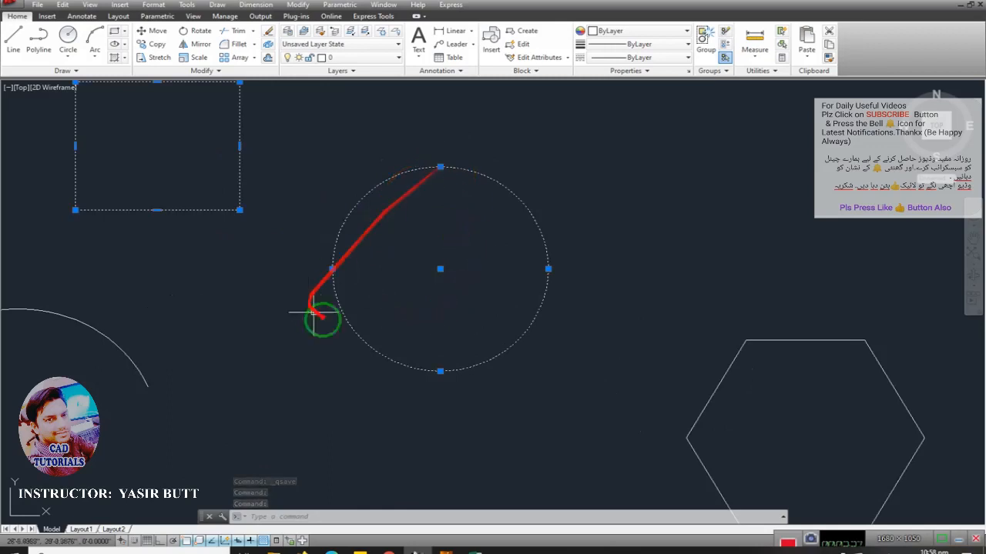
pyautogui.click(440, 269)
pyautogui.click(587, 223)
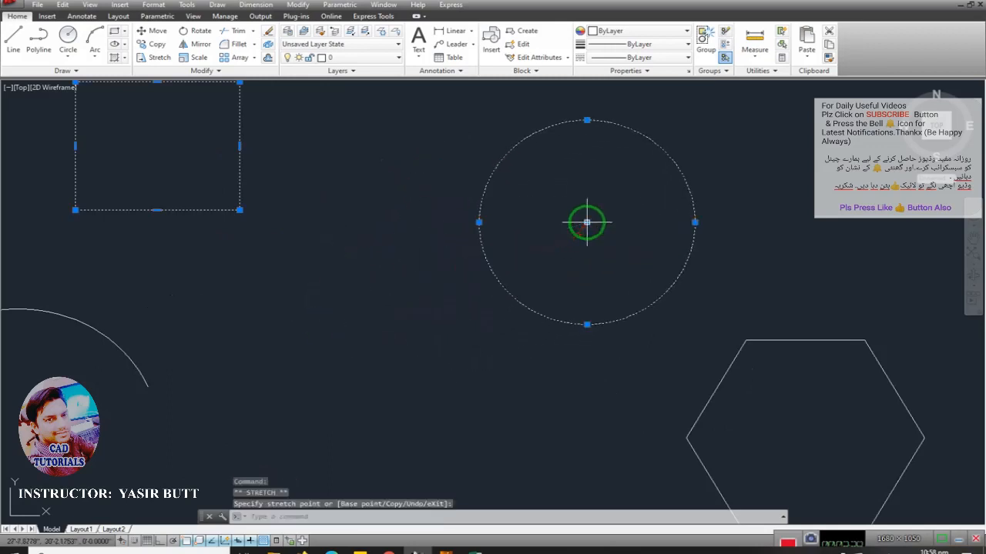
pyautogui.click(587, 223)
pyautogui.click(411, 262)
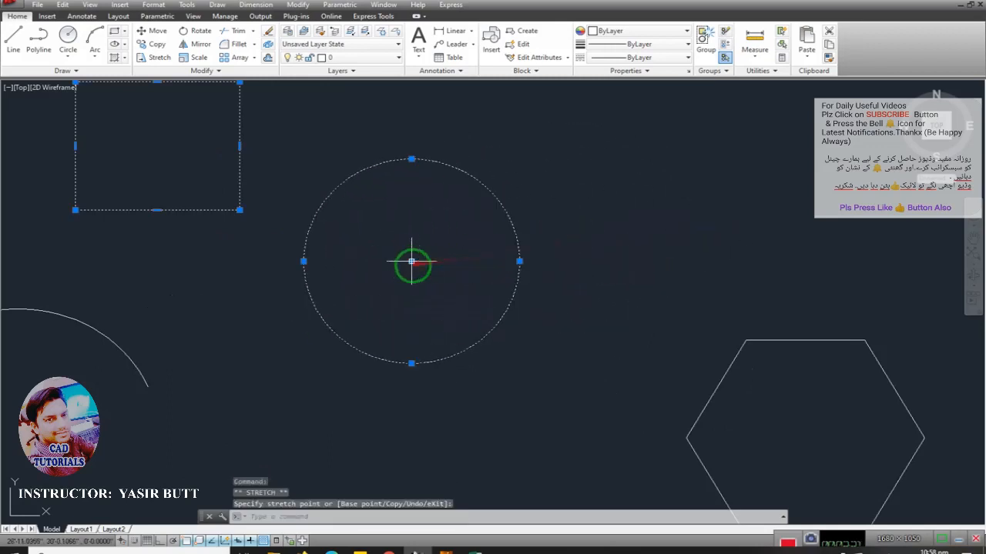
pyautogui.click(411, 262)
pyautogui.click(541, 243)
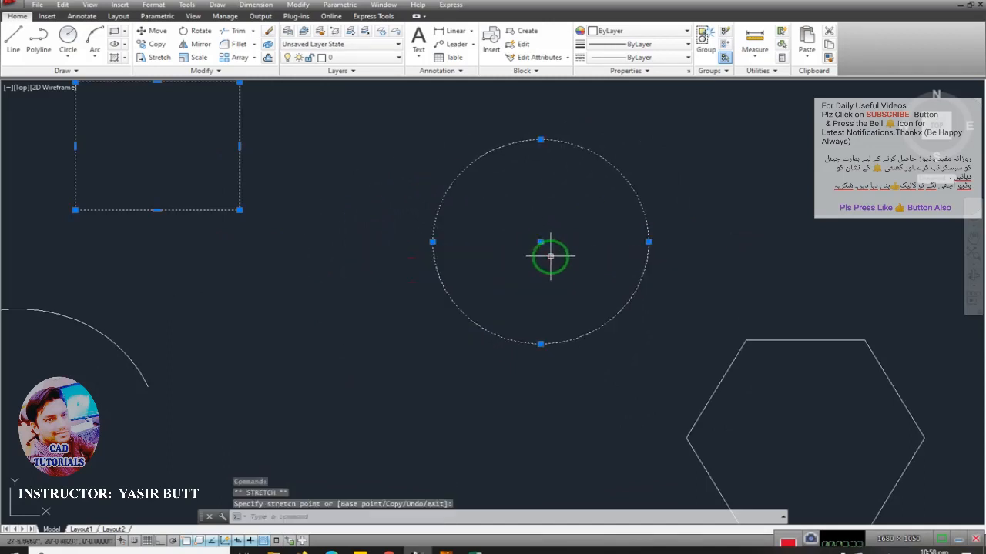
pyautogui.click(541, 243)
pyautogui.click(398, 246)
pyautogui.scroll(-2, 424, 280)
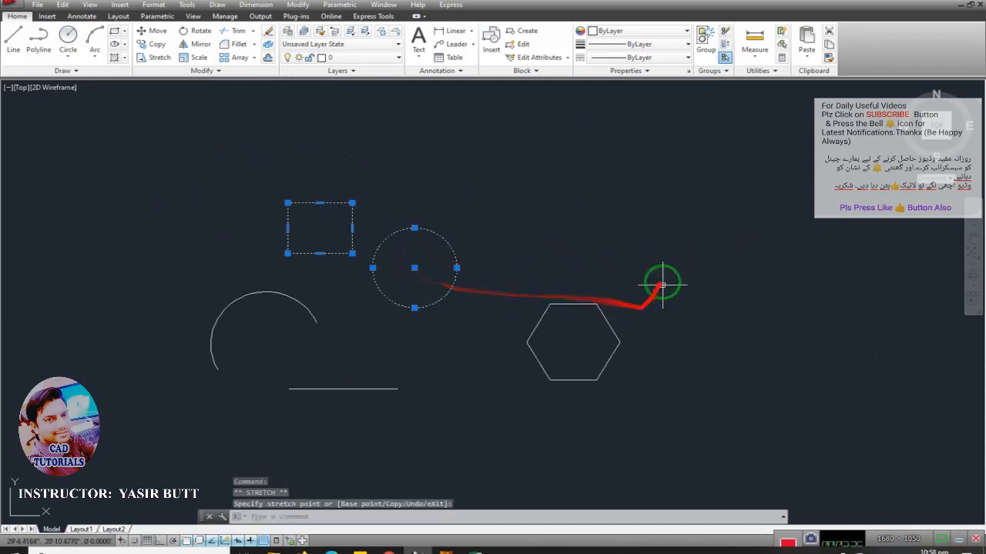
# Add the hexagon to the selected rectangle and circle, and move the three shapes together slightly up and to the left
pyautogui.click(663, 281)
pyautogui.click(512, 399)
pyautogui.write('m')
pyautogui.press('Return')
pyautogui.click(574, 355)
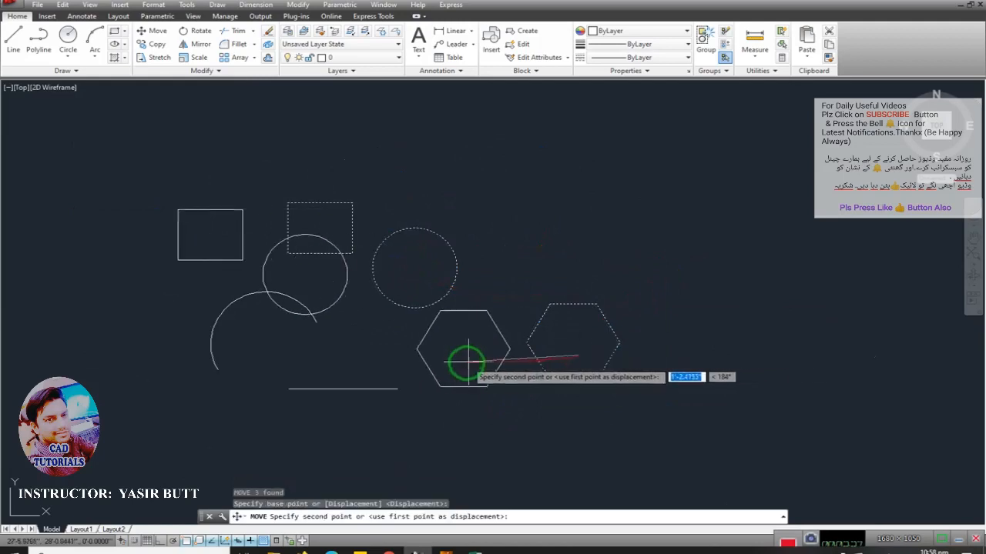
pyautogui.click(525, 343)
pyautogui.press('Escape')
# Move the hexagon alone to the left so it sits close to the circle's lower right
pyautogui.click(601, 317)
pyautogui.click(550, 336)
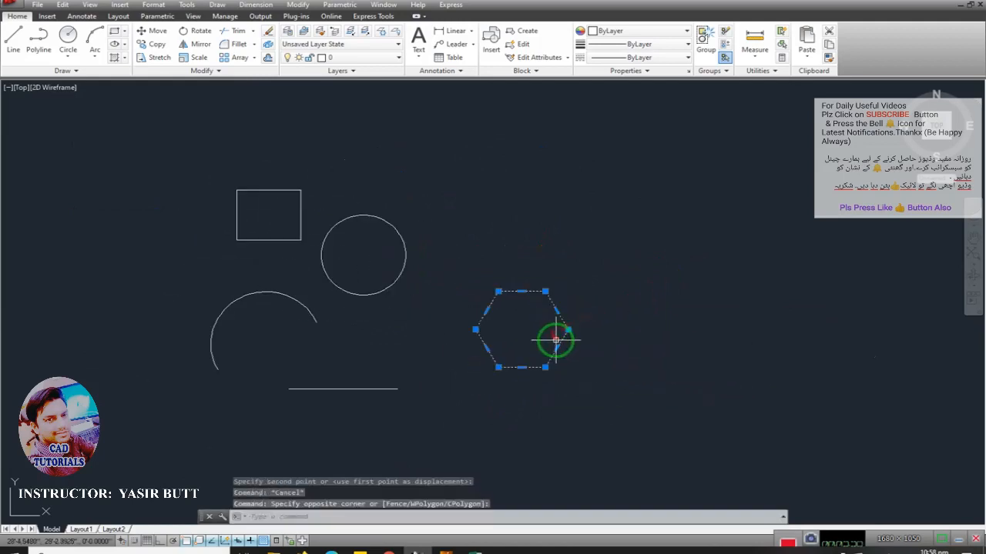
pyautogui.write('m')
pyautogui.press('Return')
pyautogui.click(564, 369)
pyautogui.click(493, 360)
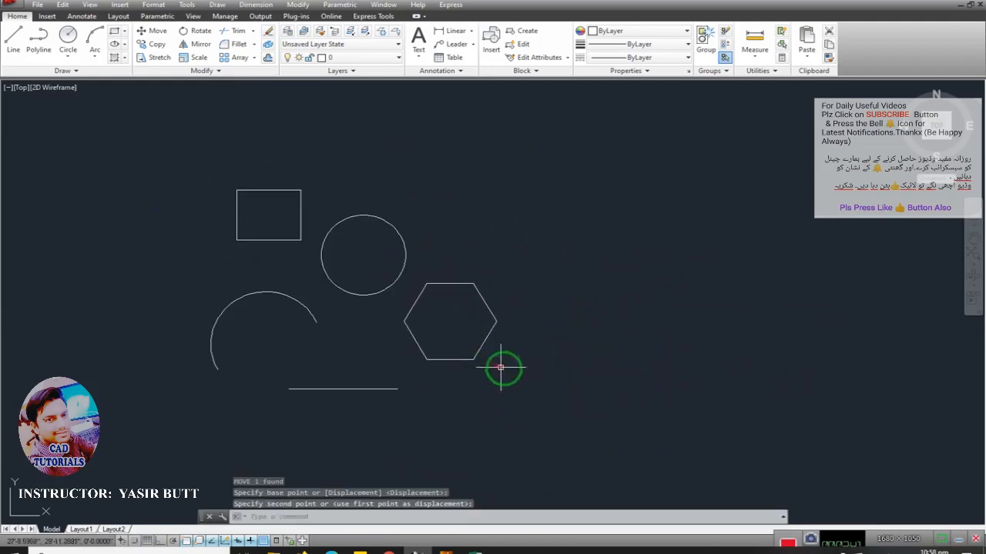
# Select all five shapes with a crossing window and combine them into an unnamed group
pyautogui.moveTo(507, 327); pyautogui.dragTo(570, 288, button='middle')
pyautogui.click(599, 144)
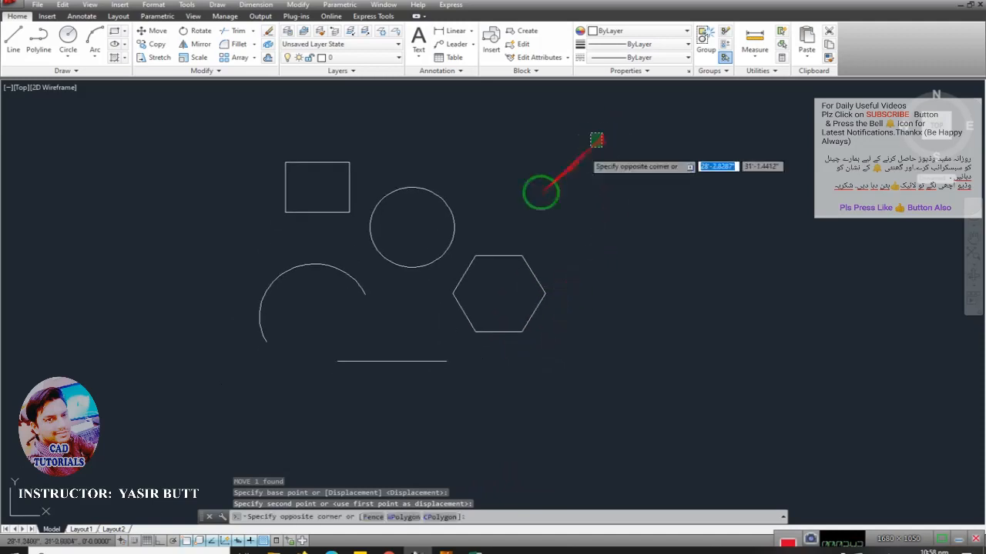
pyautogui.click(225, 383)
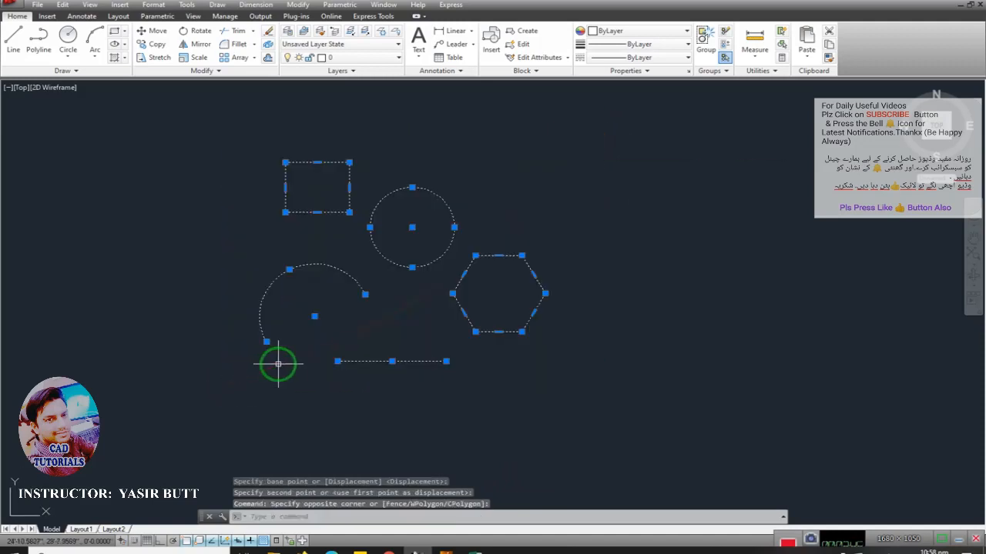
pyautogui.click(703, 38)
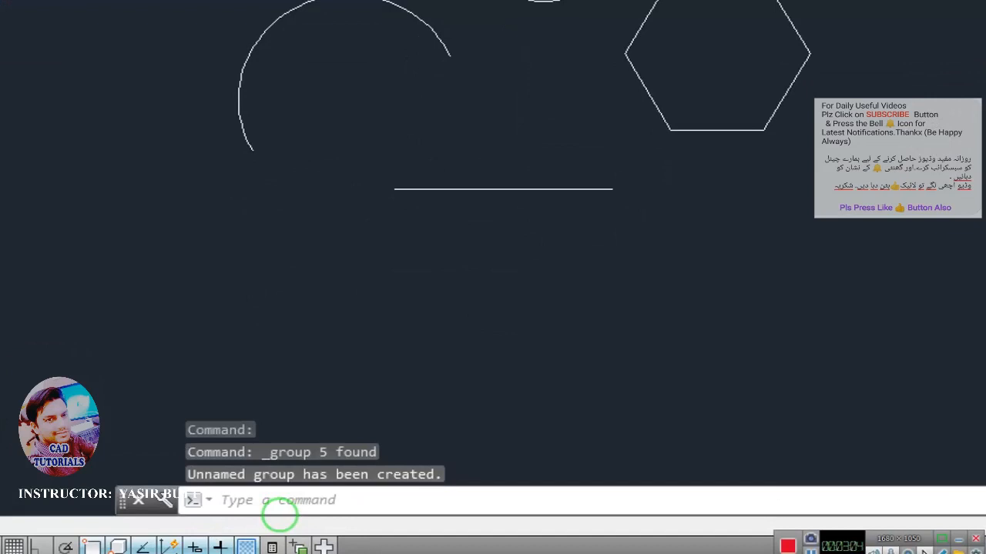
# Select the group and move it around repeatedly by its single grip, ending to the left of its original position
pyautogui.click(493, 256)
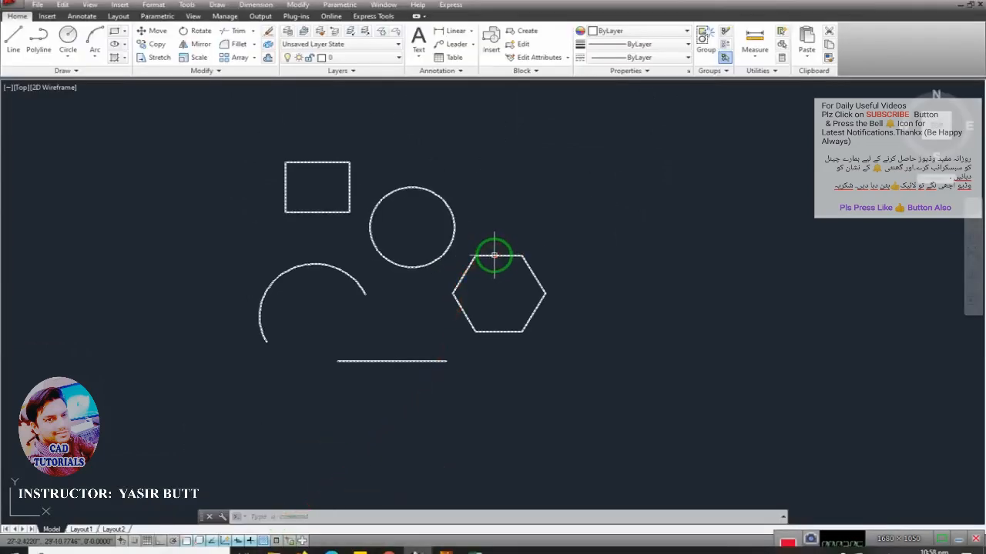
pyautogui.scroll(4, 410, 282)
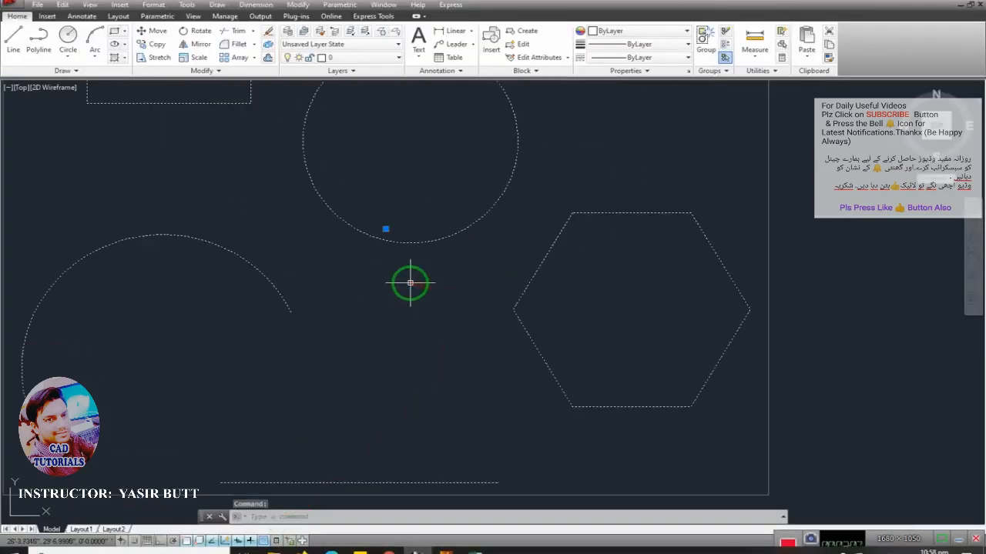
pyautogui.scroll(-4, 387, 241)
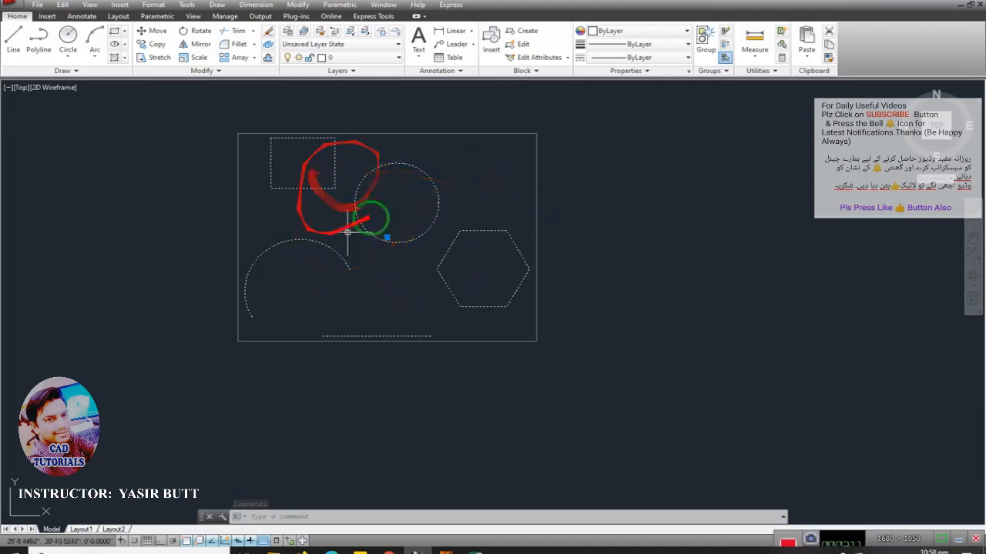
pyautogui.click(387, 237)
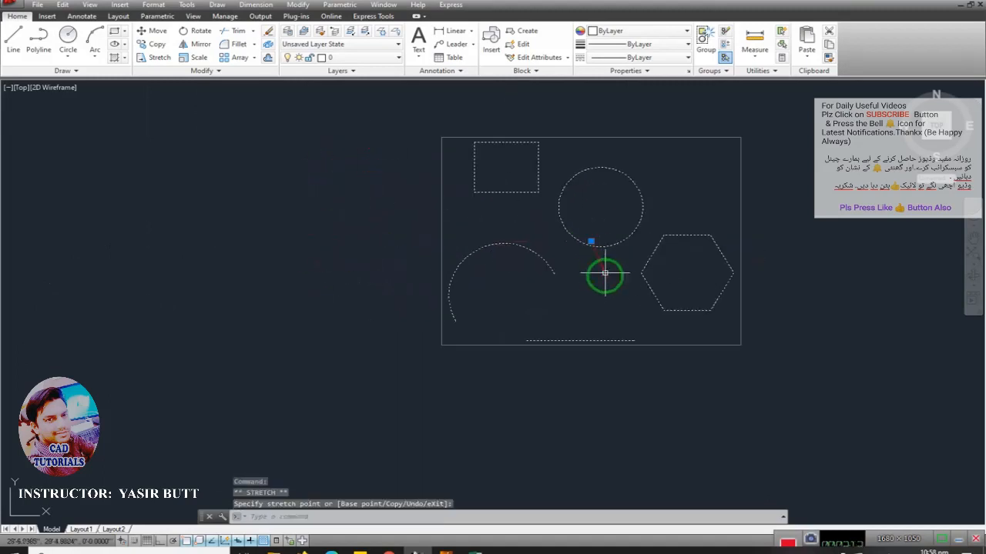
pyautogui.click(590, 244)
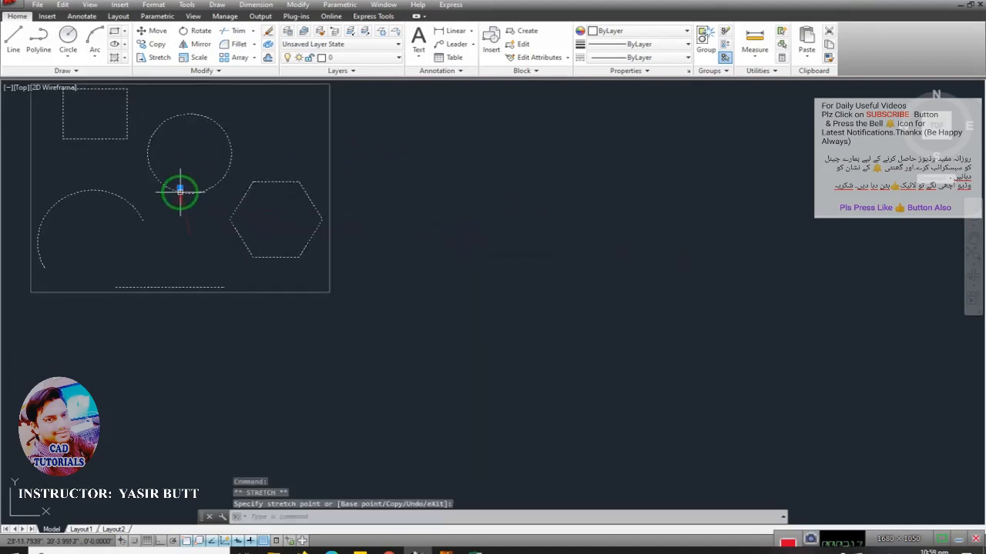
pyautogui.click(180, 190)
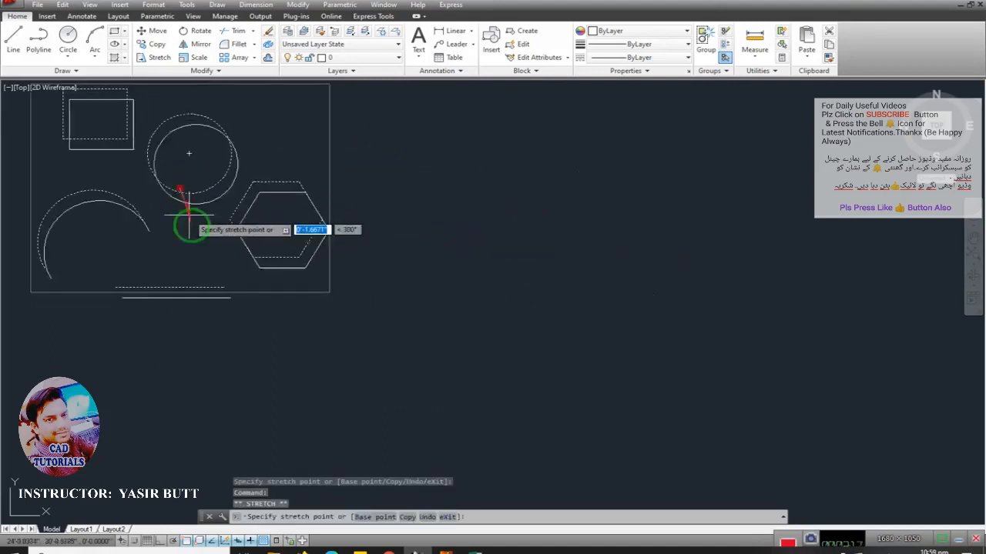
pyautogui.click(191, 288)
pyautogui.click(191, 287)
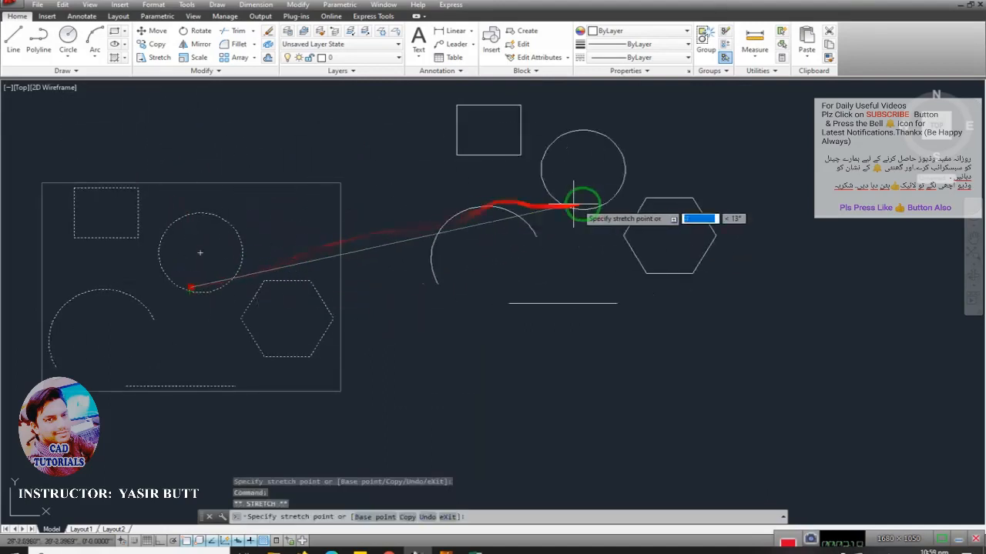
pyautogui.click(590, 205)
pyautogui.click(590, 205)
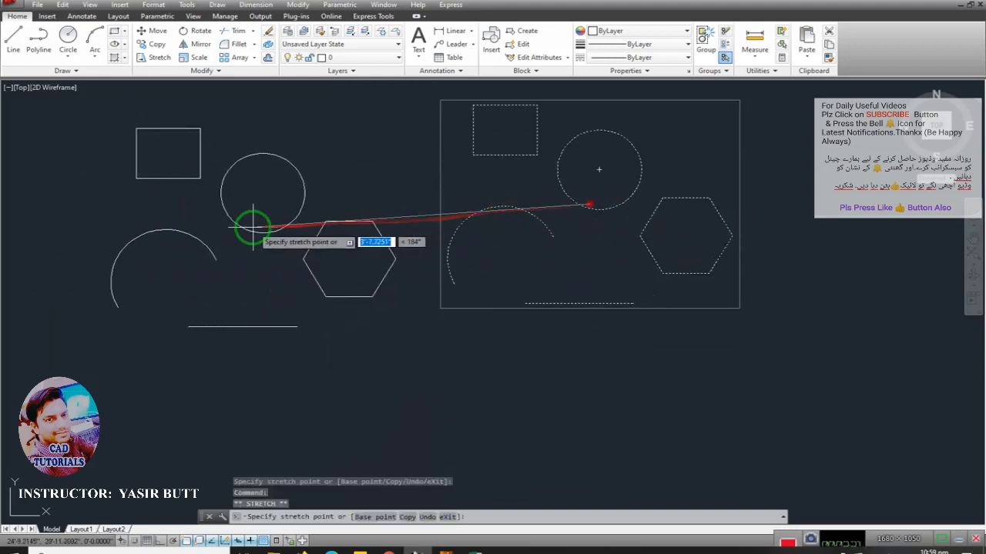
pyautogui.click(254, 227)
pyautogui.moveTo(258, 229)
pyautogui.mouseDown()
pyautogui.moveTo(315, 244)
pyautogui.moveTo(324, 176)
pyautogui.moveTo(324, 202)
pyautogui.mouseUp()
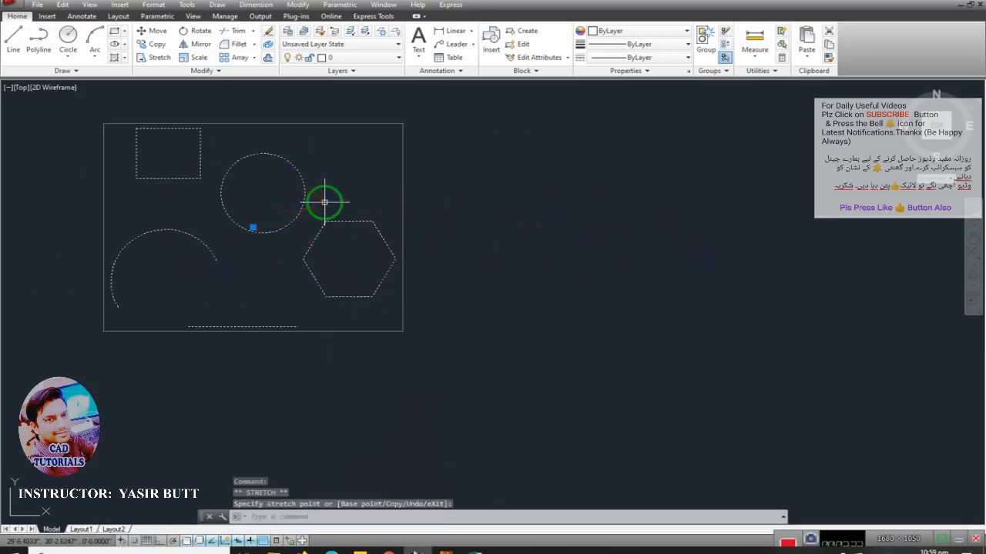
# Switch to the Excel command list, select the Ungroup shortcut UNG in cell C84, and return to AutoCAD
pyautogui.click(493, 548)
pyautogui.click(301, 402)
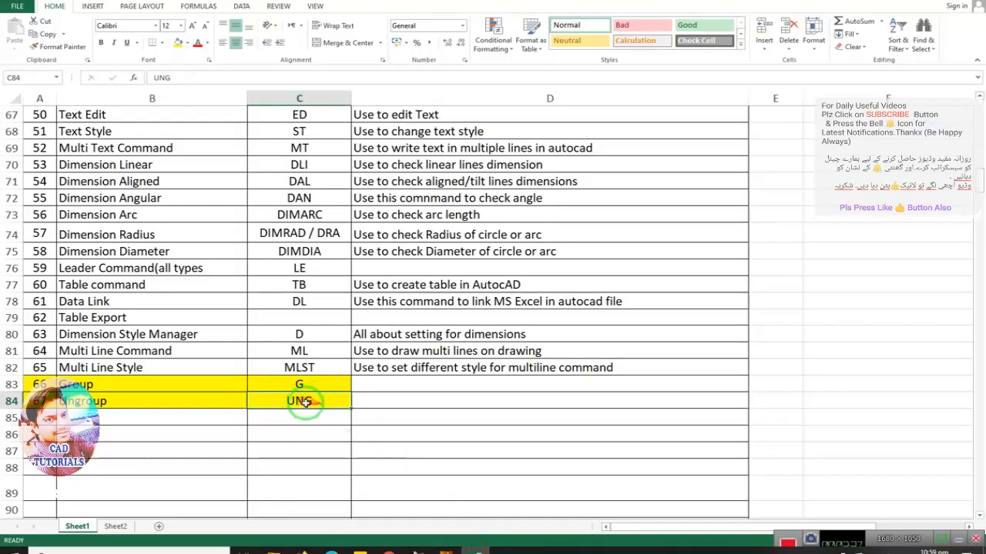
pyautogui.click(481, 548)
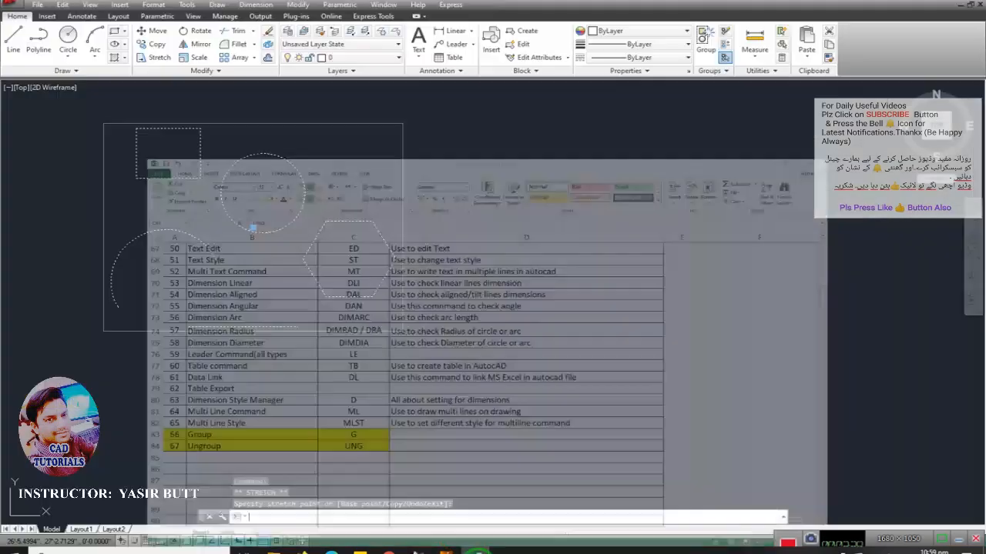
# Select the group with a crossing window over the hexagon and ungroup it with the UNG command
pyautogui.press('Escape')
pyautogui.click(431, 222)
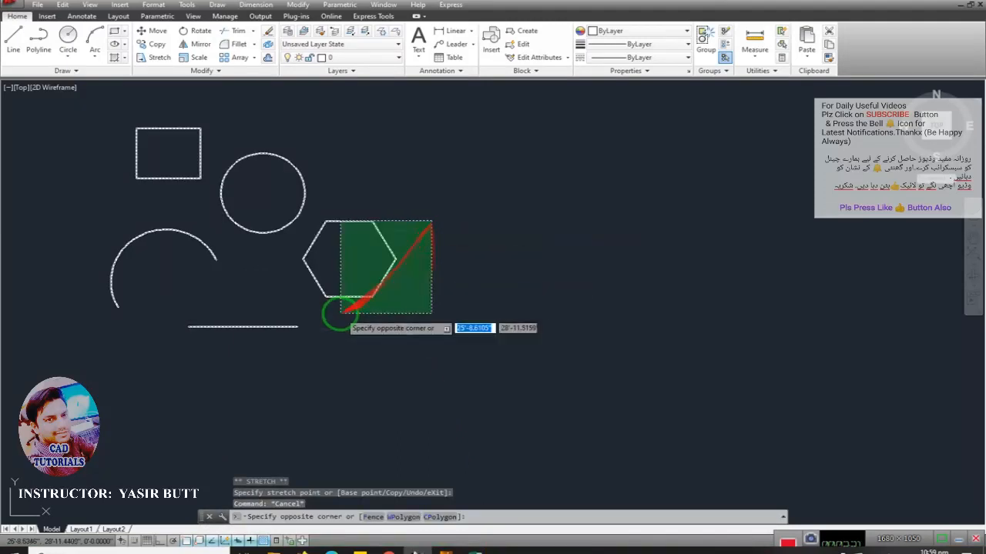
pyautogui.click(339, 316)
pyautogui.write('u')
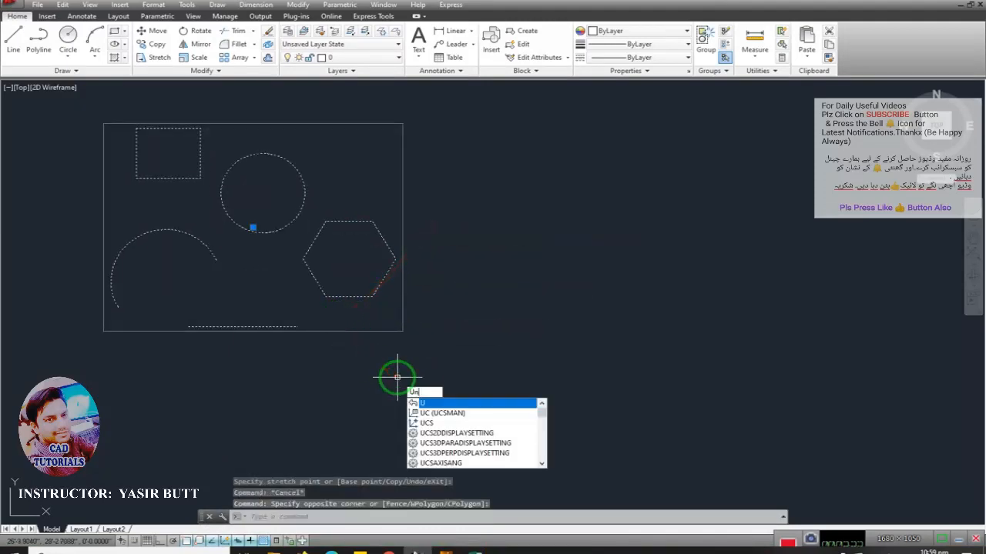
pyautogui.write('ng')
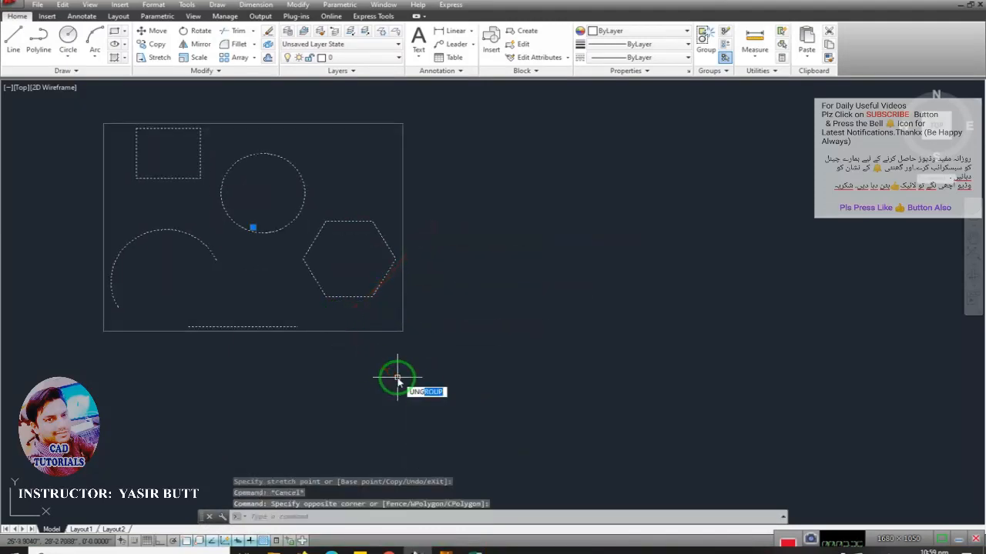
pyautogui.press('Return')
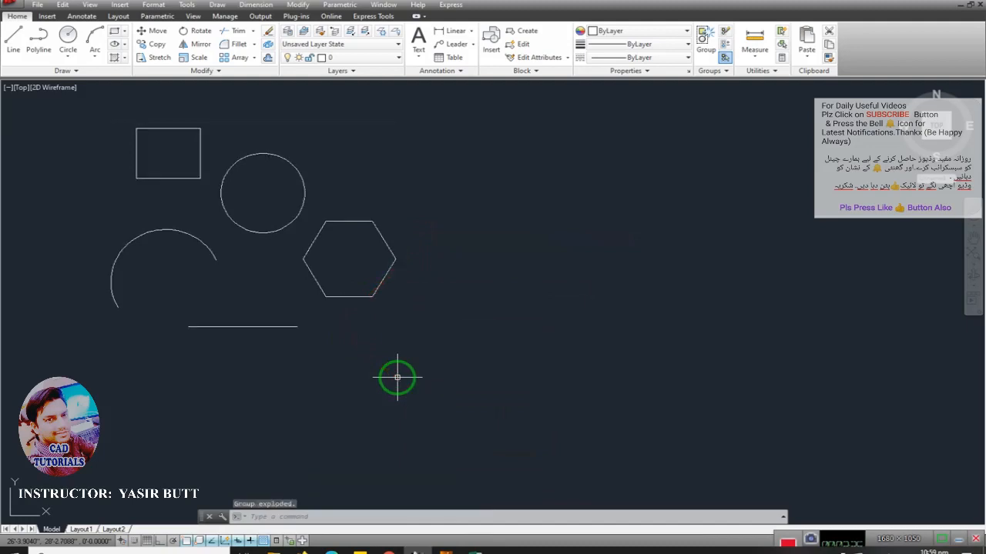
# Select the hexagon and circle individually to check that they are separate objects, and clear the selection
pyautogui.click(361, 222)
pyautogui.click(301, 173)
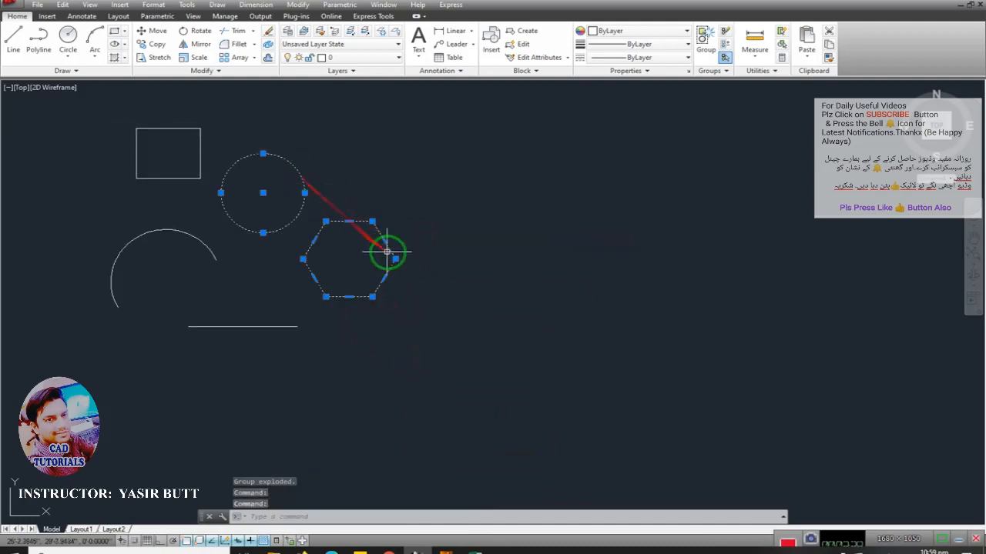
pyautogui.press('Escape')
pyautogui.moveTo(359, 266); pyautogui.dragTo(449, 284, button='middle')
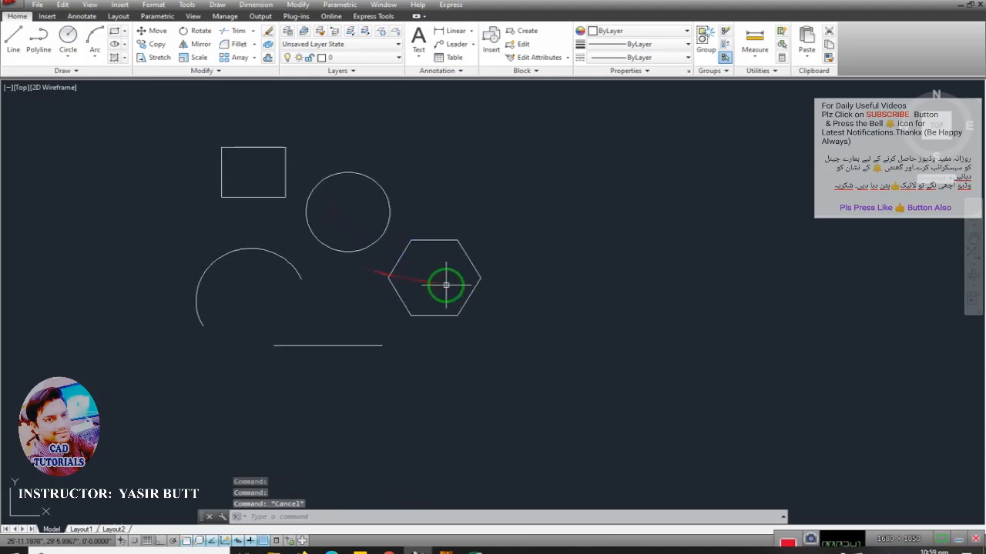
pyautogui.moveTo(378, 286); pyautogui.dragTo(415, 286, button='middle')
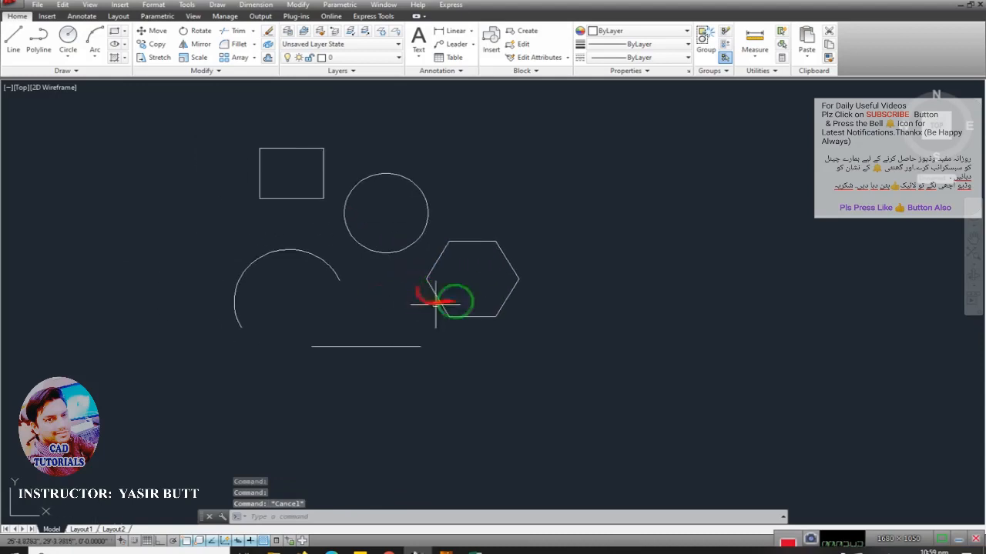
pyautogui.click(505, 171)
pyautogui.click(222, 346)
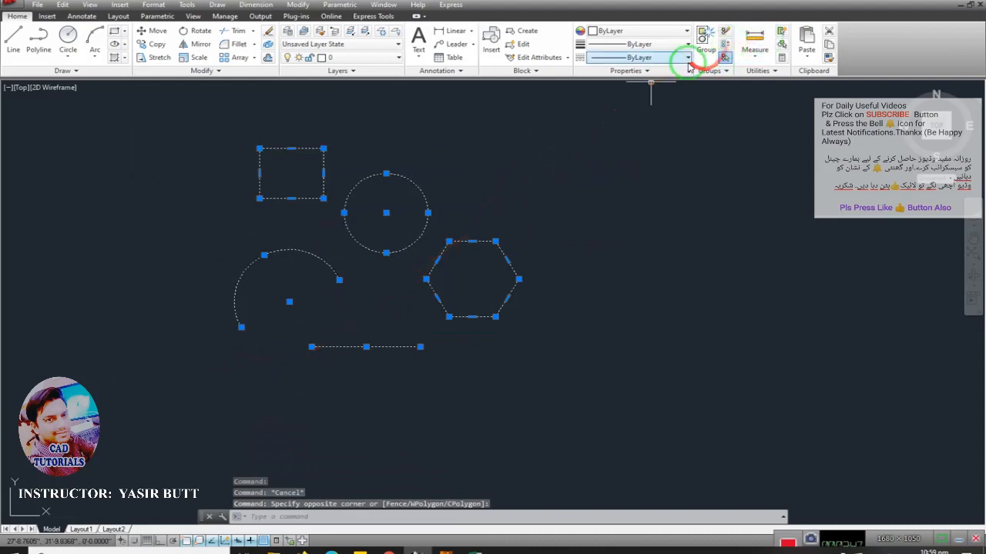
pyautogui.press('Escape')
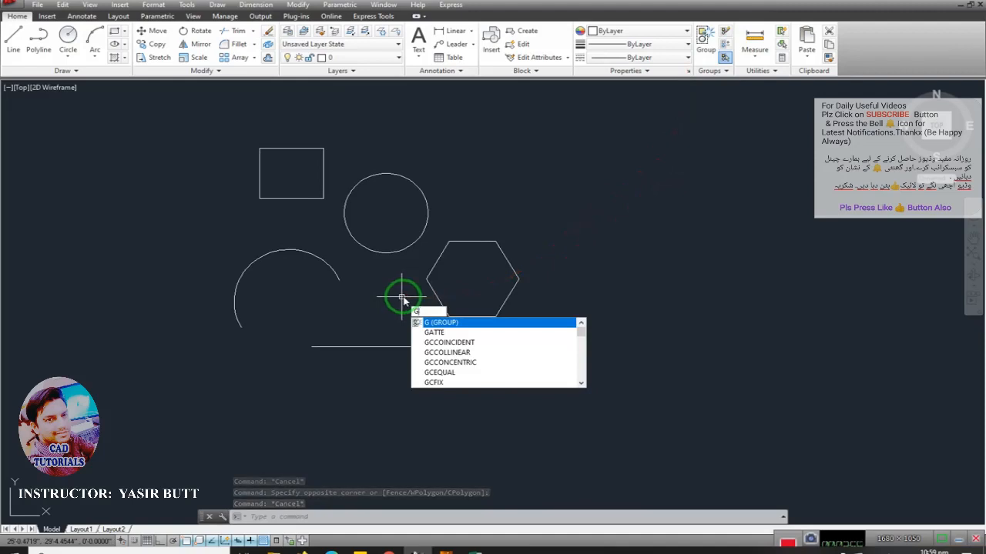
pyautogui.press('Return')
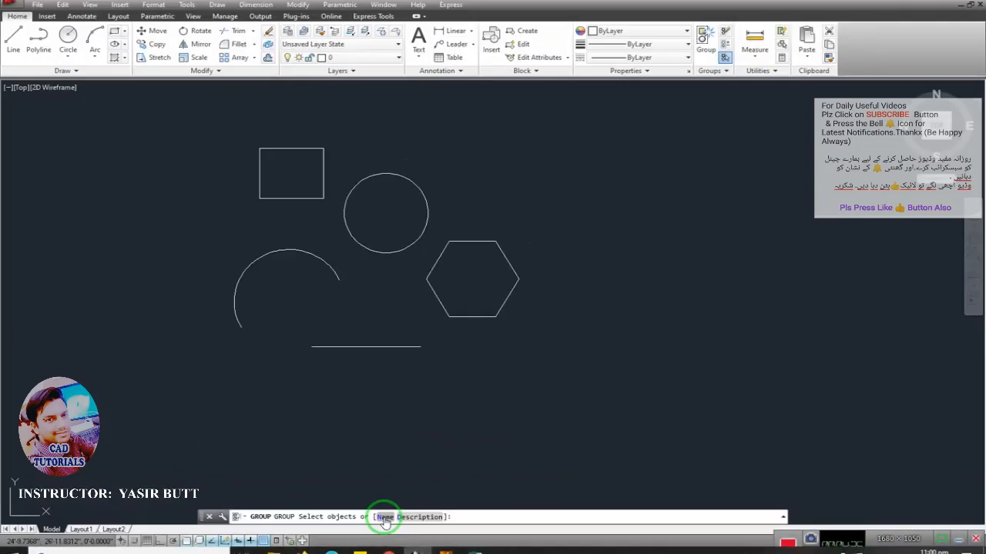
pyautogui.click(383, 517)
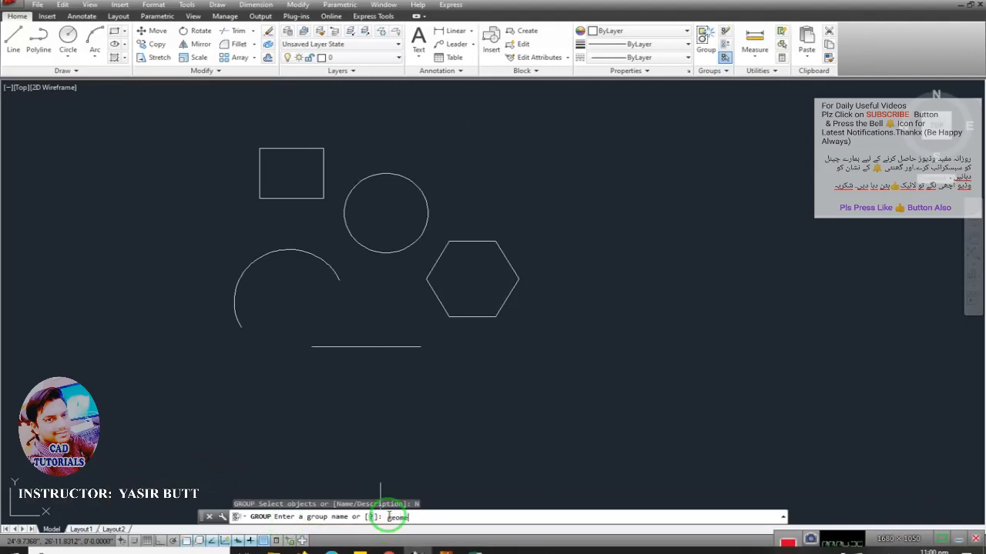
pyautogui.press('Return')
pyautogui.write('ob')
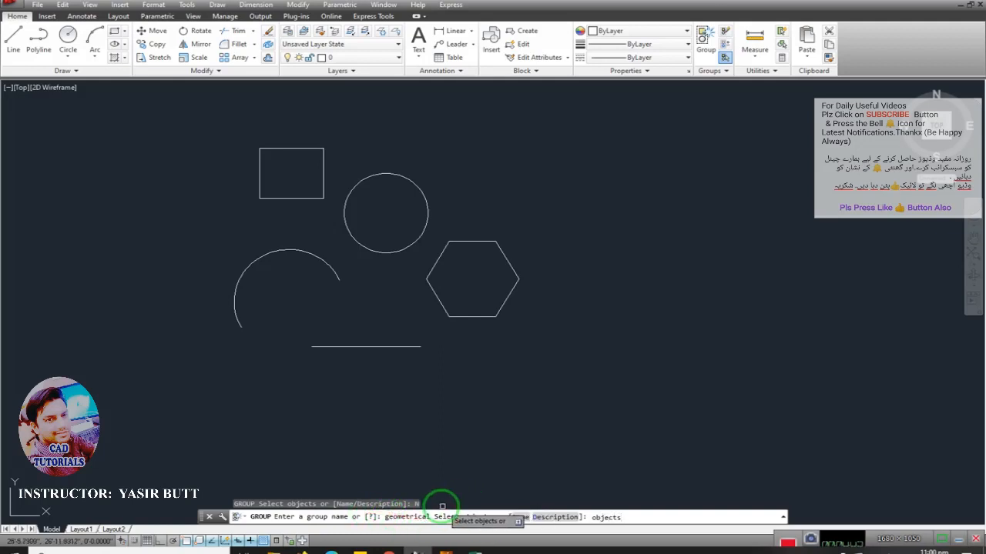
pyautogui.press('Return')
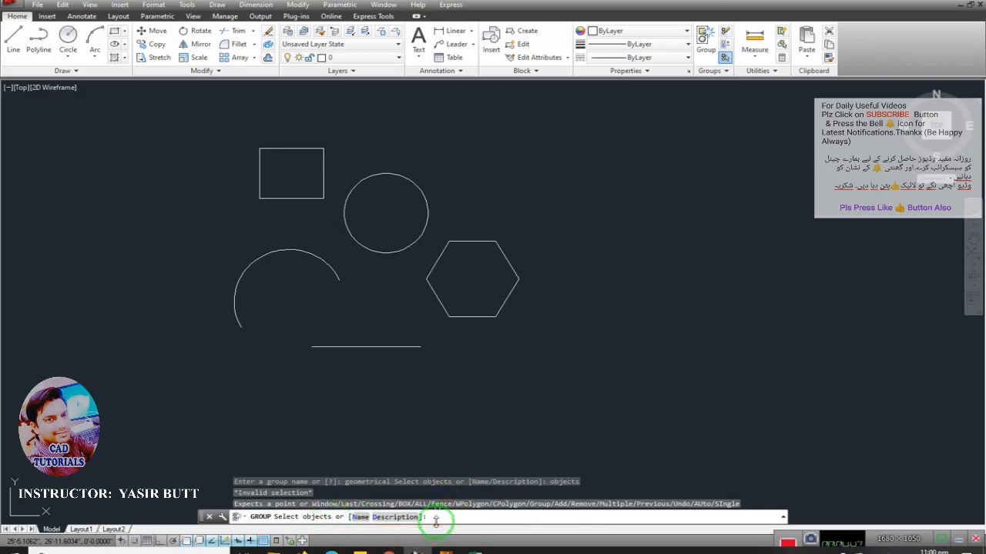
pyautogui.press('Escape')
pyautogui.moveTo(450, 403); pyautogui.dragTo(431, 408, button='middle')
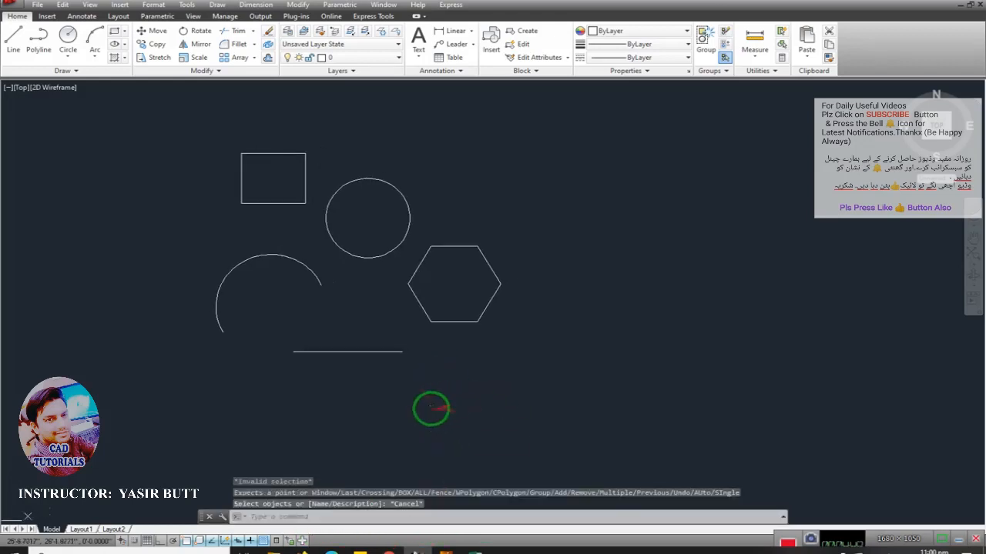
# Create a group named "my" with the Group command's Name option, selecting all five shapes with a crossing window
pyautogui.press('Return')
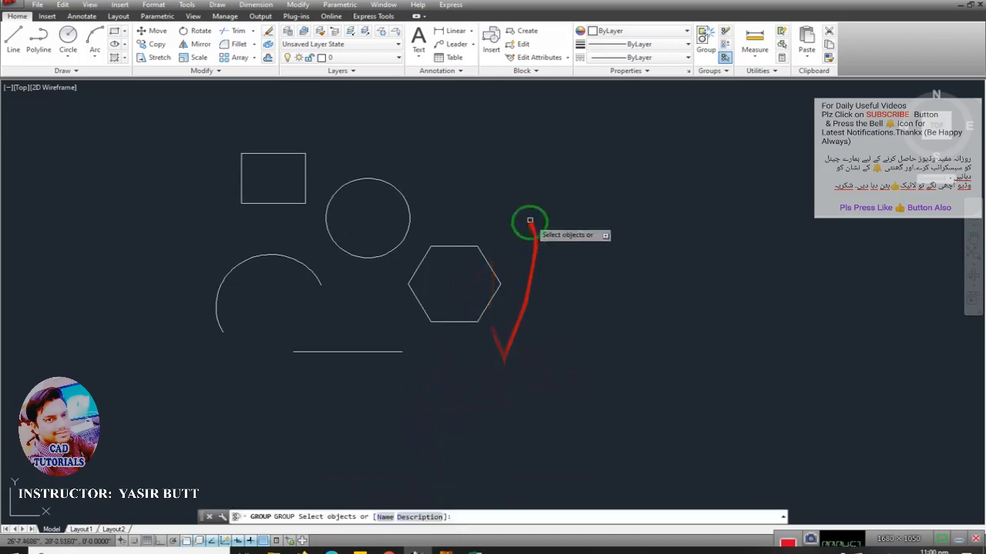
pyautogui.click(529, 140)
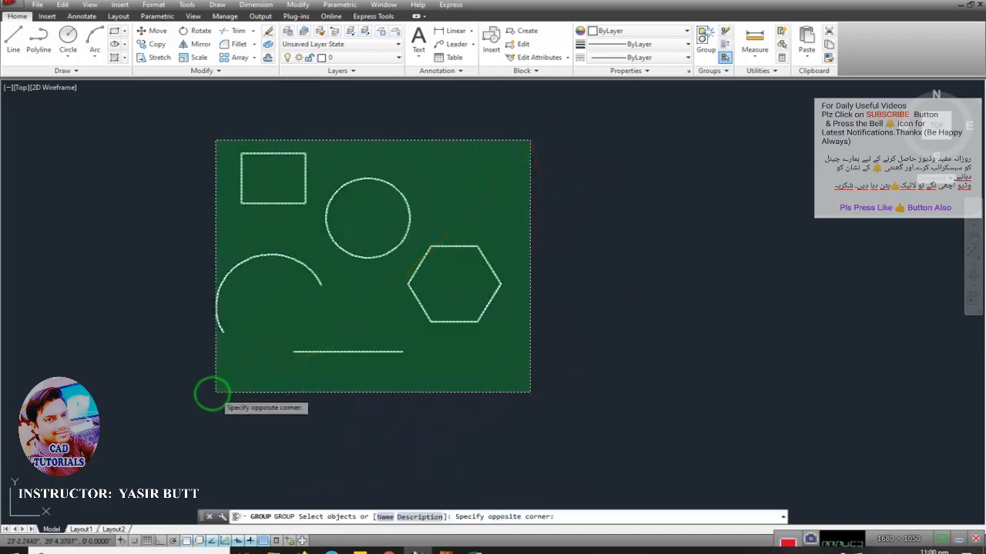
pyautogui.press('Escape')
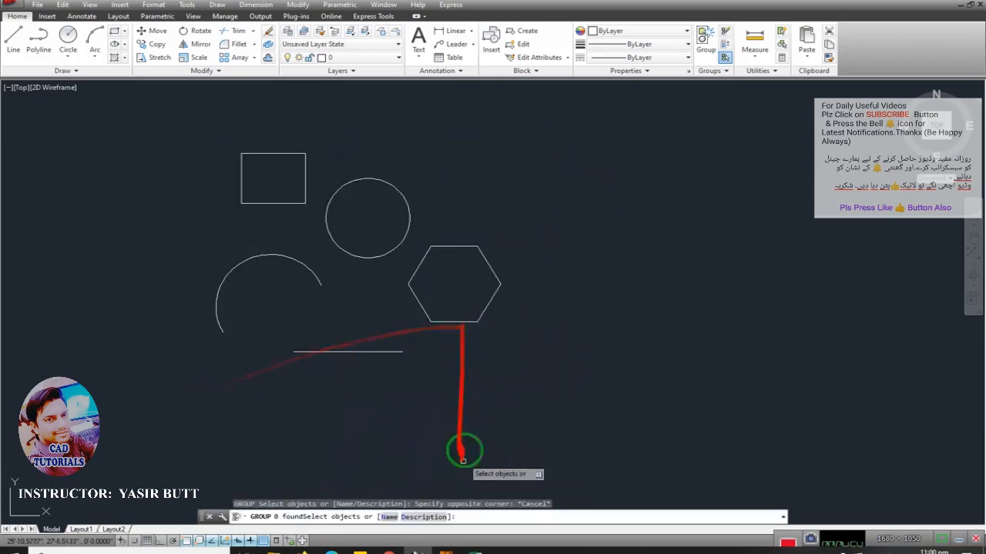
pyautogui.click(389, 521)
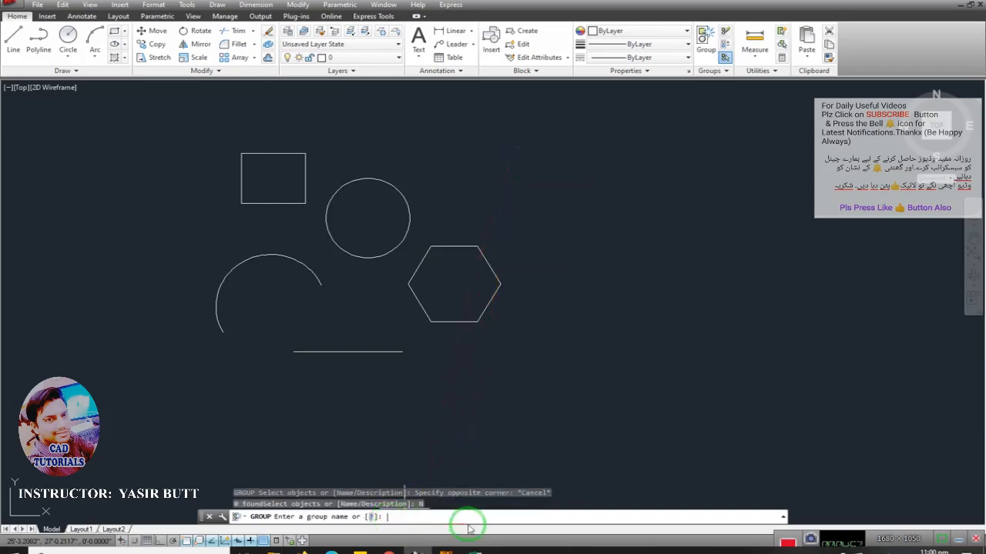
pyautogui.write('my')
pyautogui.press('Return')
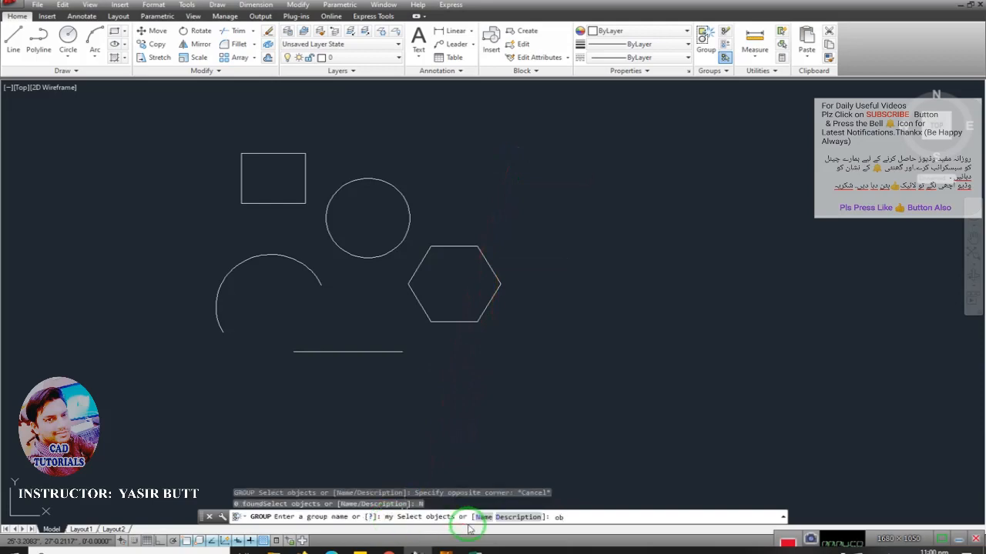
pyautogui.write('objects')
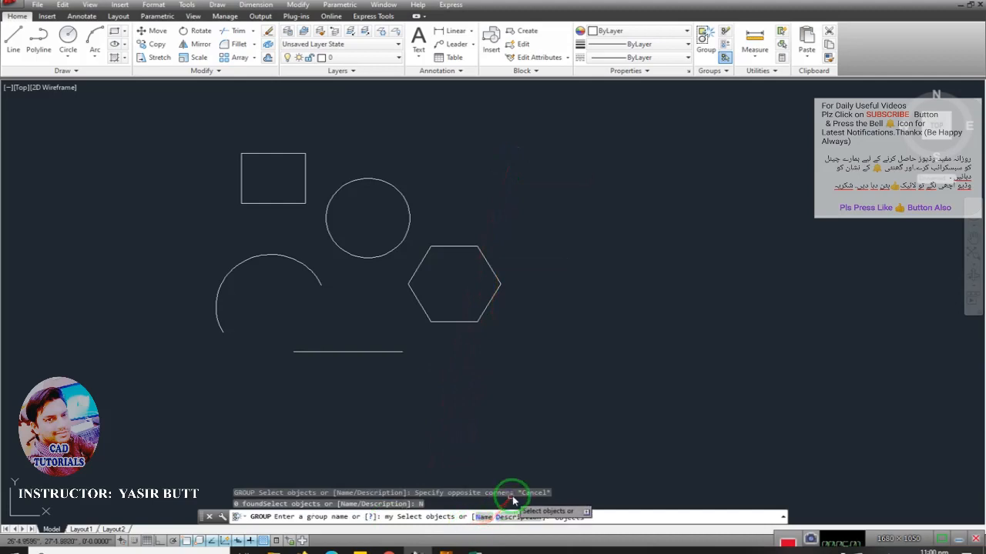
pyautogui.press('Return')
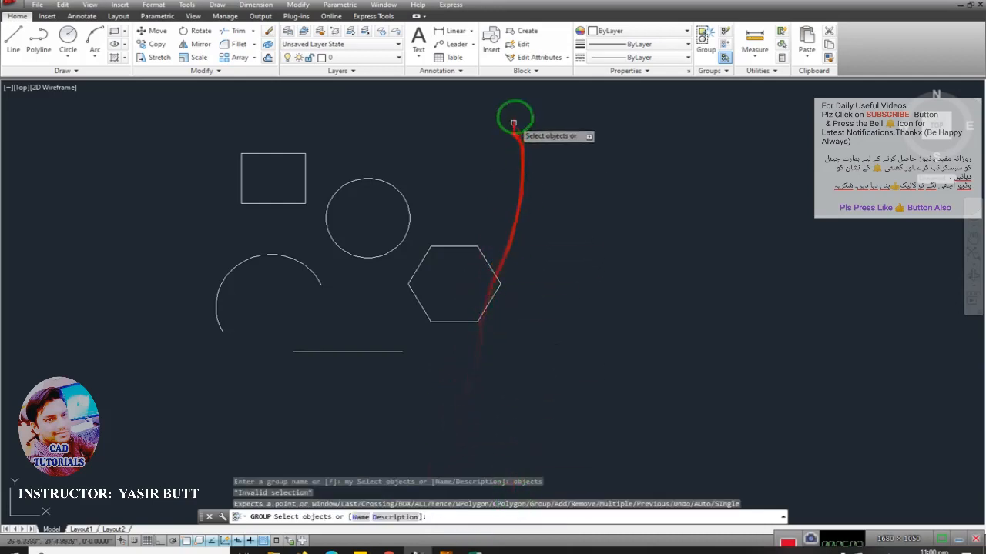
pyautogui.click(521, 104)
pyautogui.click(192, 422)
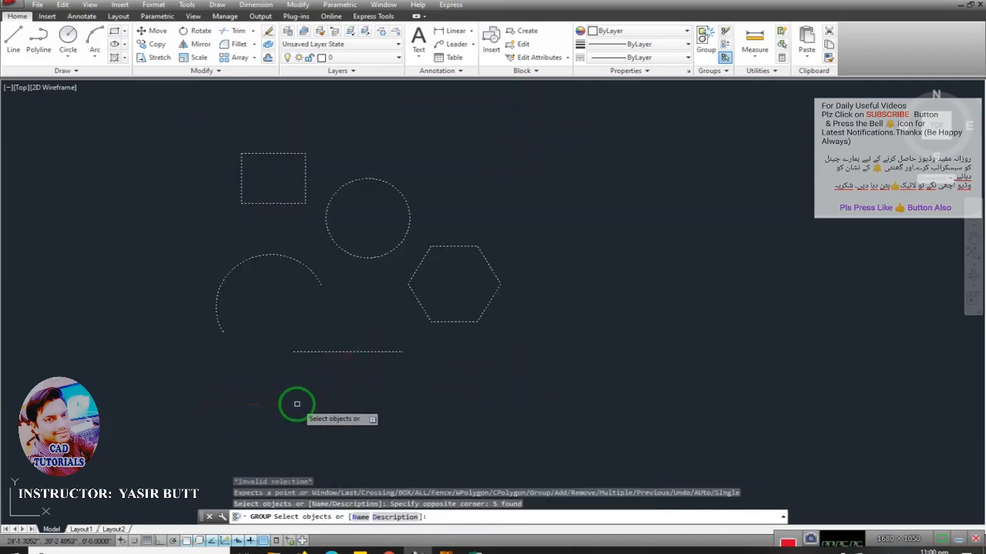
pyautogui.press('Return')
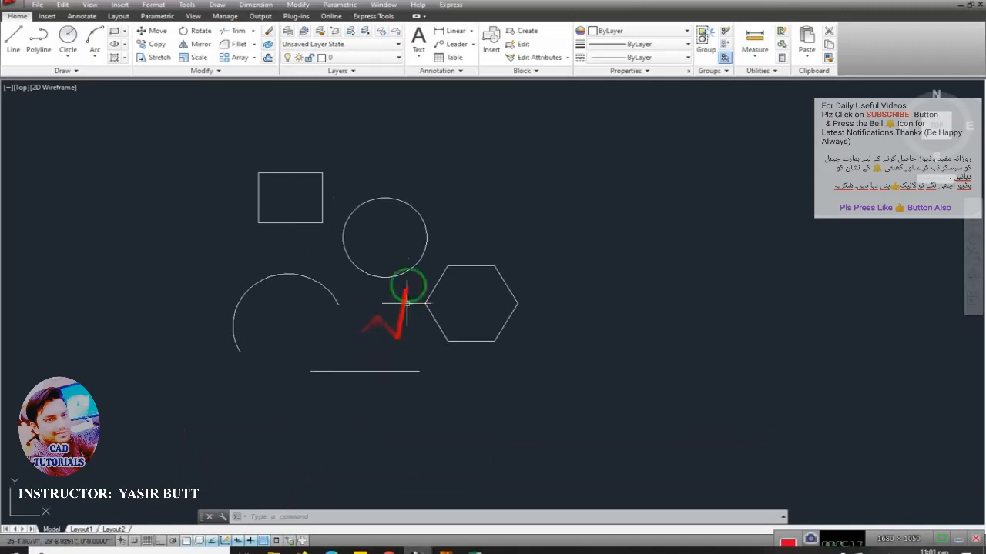
# Select the named group by picking the circle and ungroup it
pyautogui.click(405, 274)
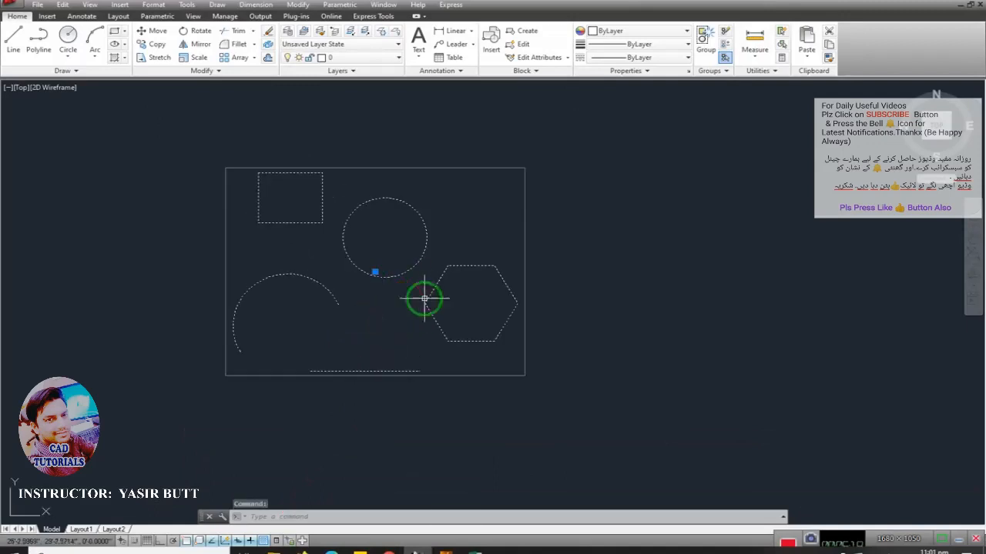
pyautogui.click(378, 274)
pyautogui.press('Escape')
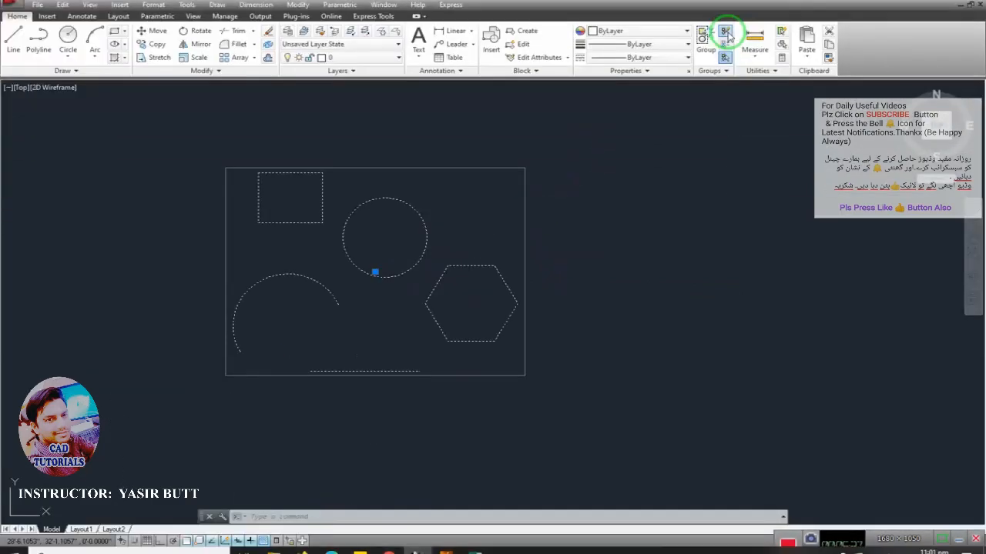
pyautogui.click(726, 36)
# Select the hexagon, circle, rectangle and arc individually to check that they are separate objects, and clear the selection
pyautogui.click(480, 267)
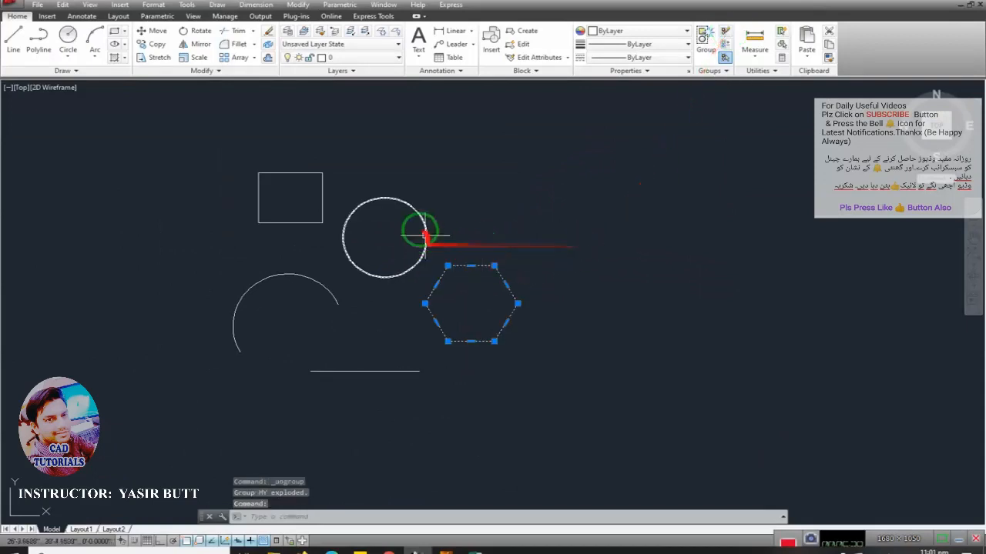
pyautogui.click(439, 190)
pyautogui.click(387, 235)
pyautogui.click(332, 170)
pyautogui.click(274, 194)
pyautogui.click(296, 265)
pyautogui.click(257, 318)
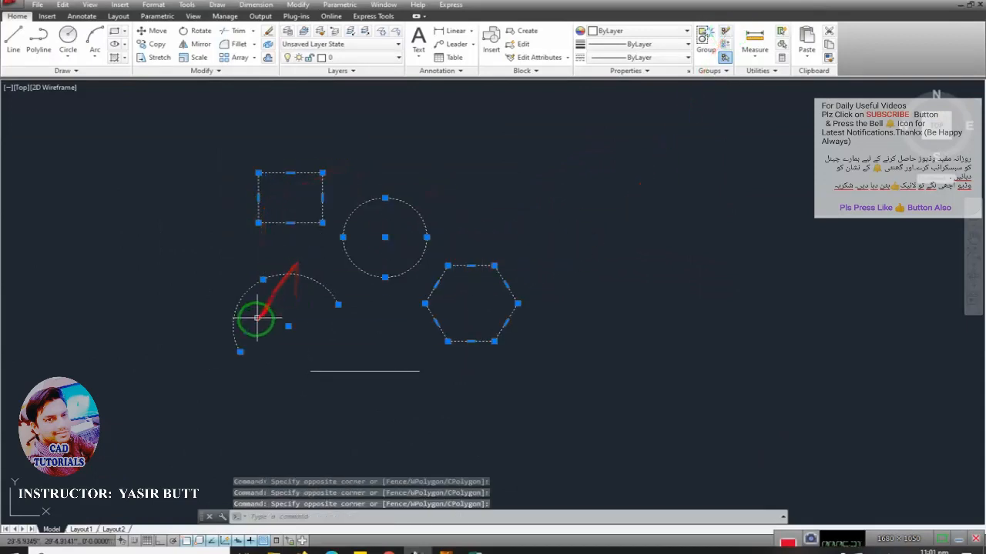
pyautogui.press('Escape')
pyautogui.moveTo(379, 324)
pyautogui.mouseDown(button='middle')
pyautogui.moveTo(457, 305)
pyautogui.moveTo(488, 273)
pyautogui.mouseUp(button='middle')
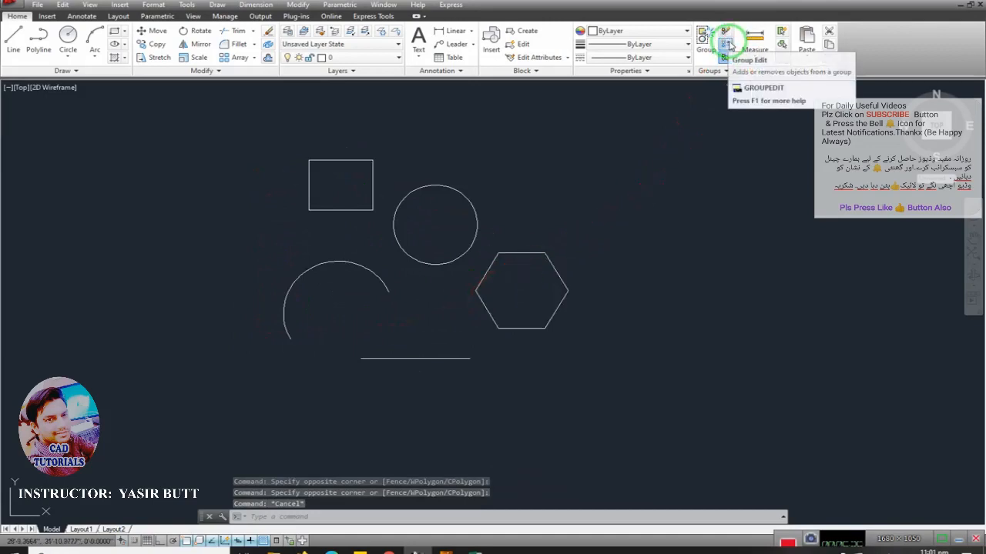
# Select all five shapes with a crossing window, group them without a name using the G command, and clear the selection
pyautogui.press('Escape')
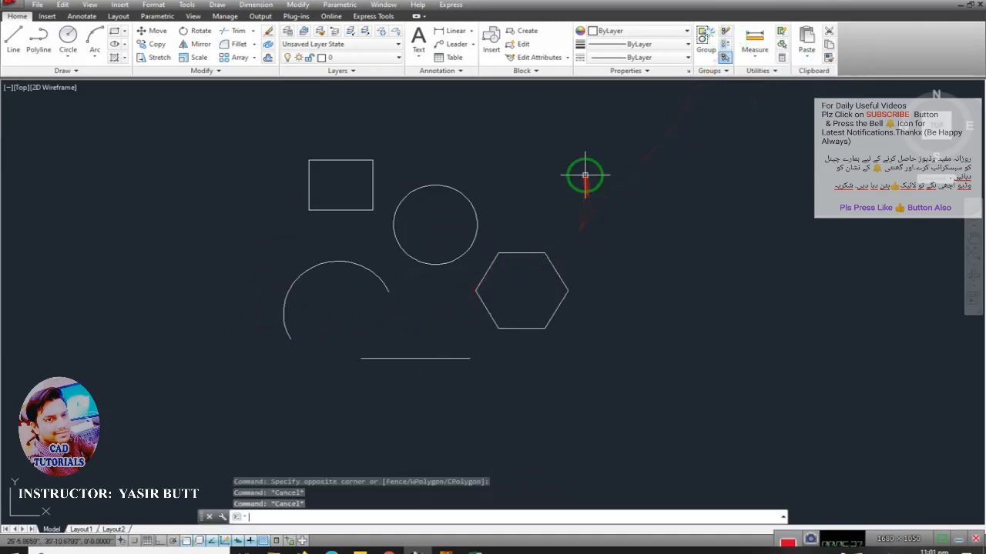
pyautogui.click(586, 177)
pyautogui.click(270, 379)
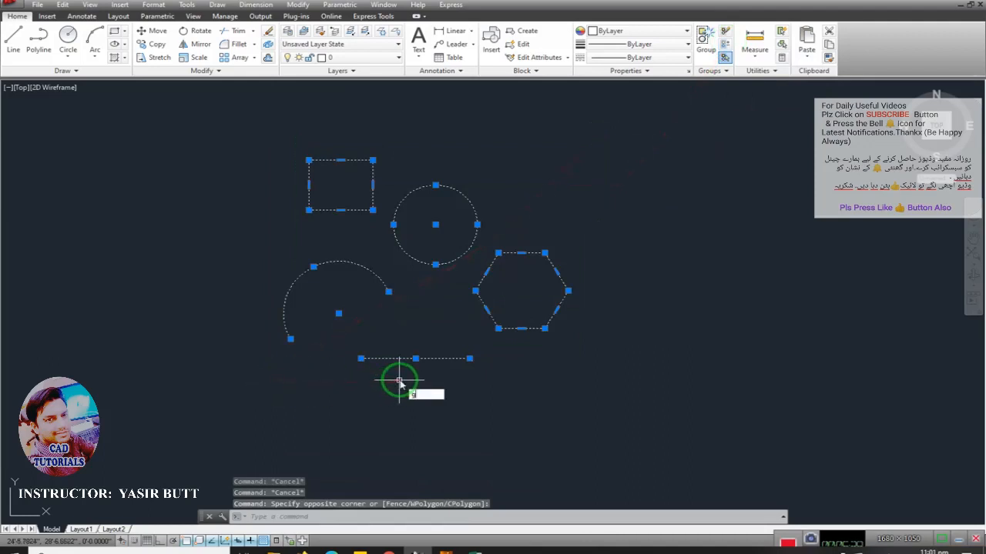
pyautogui.write('g')
pyautogui.press('Return')
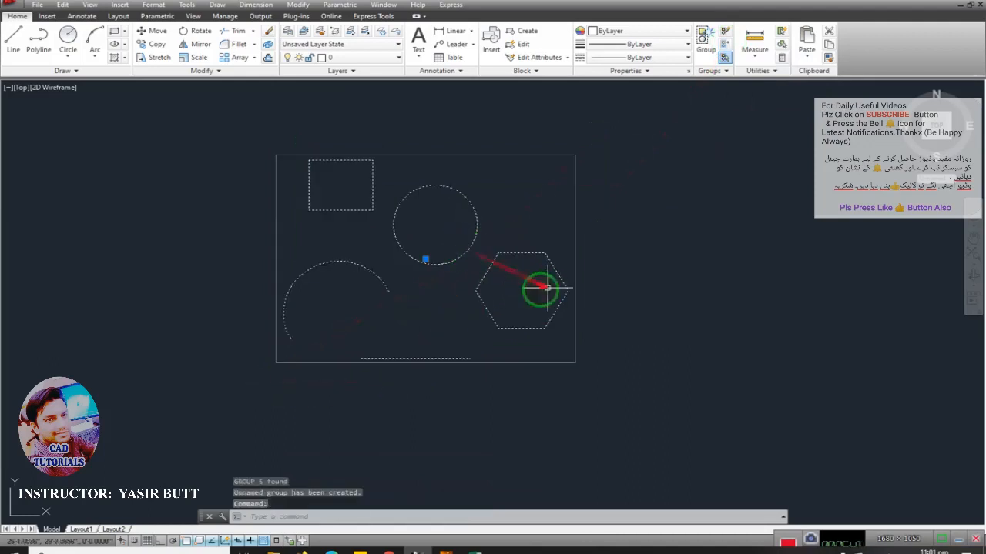
pyautogui.click(428, 261)
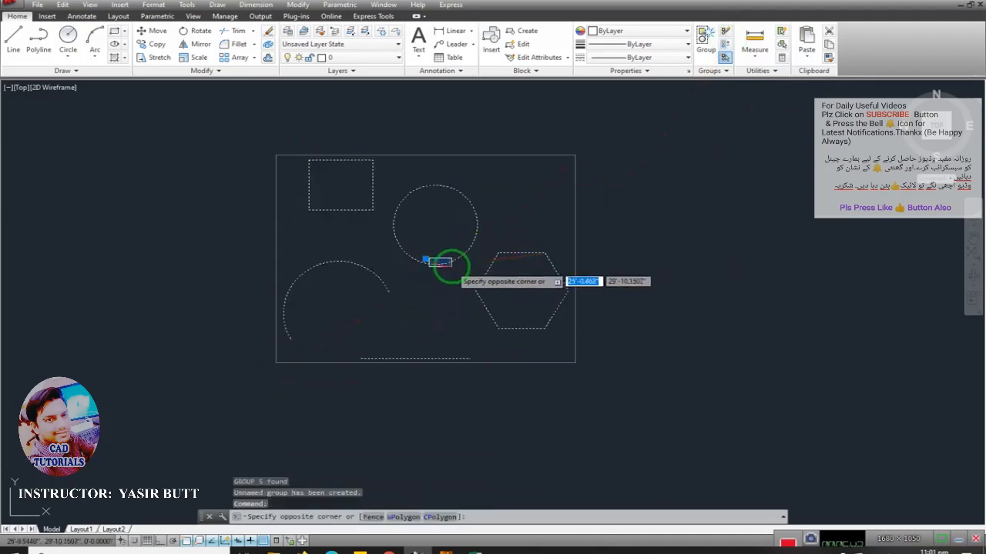
pyautogui.press('Escape')
pyautogui.moveTo(536, 200); pyautogui.dragTo(517, 202, button='middle')
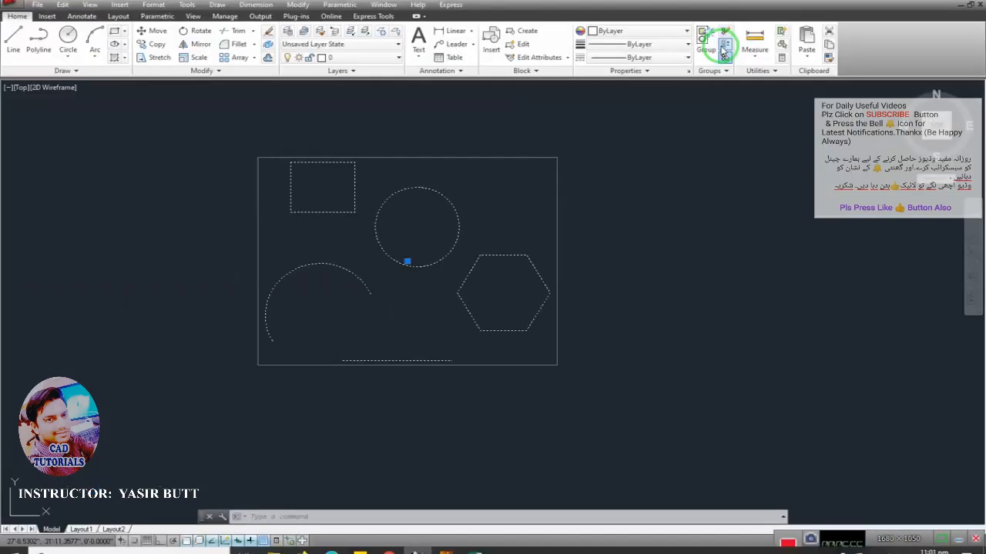
pyautogui.press('Escape')
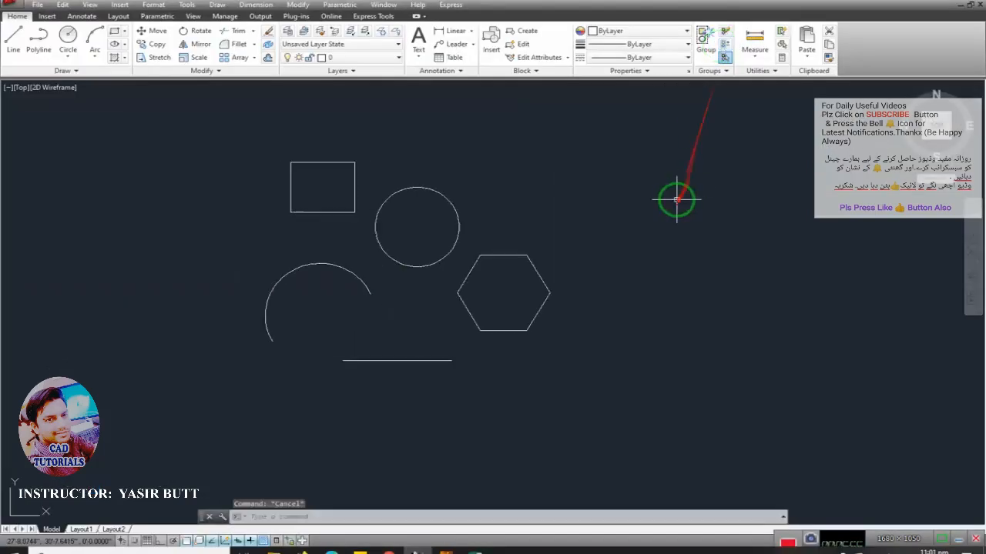
# Draw a second rectangle above and to the right of the hexagon, outside the group, with the REC command
pyautogui.press('Return')
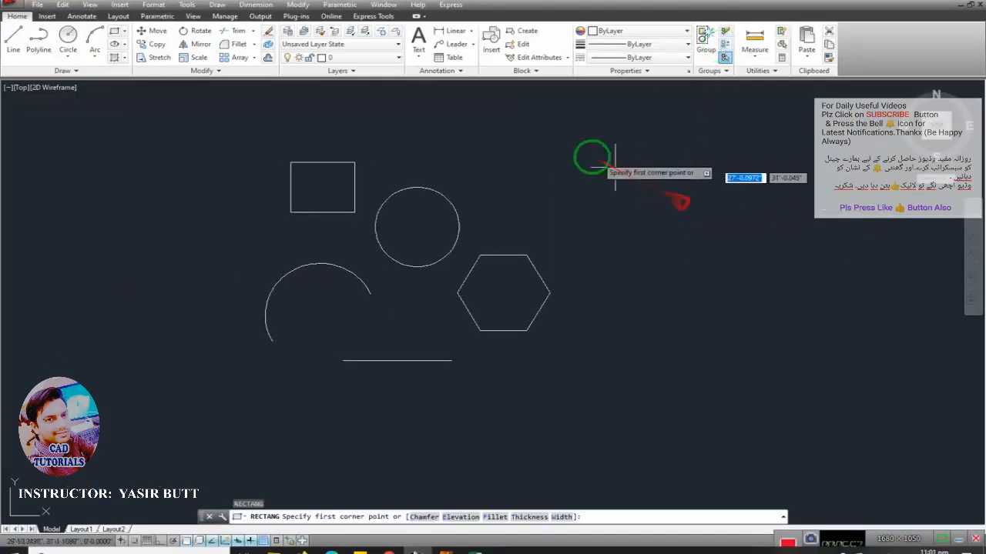
pyautogui.click(591, 157)
pyautogui.press('Escape')
pyautogui.write('rec')
pyautogui.press('Return')
pyautogui.click(605, 150)
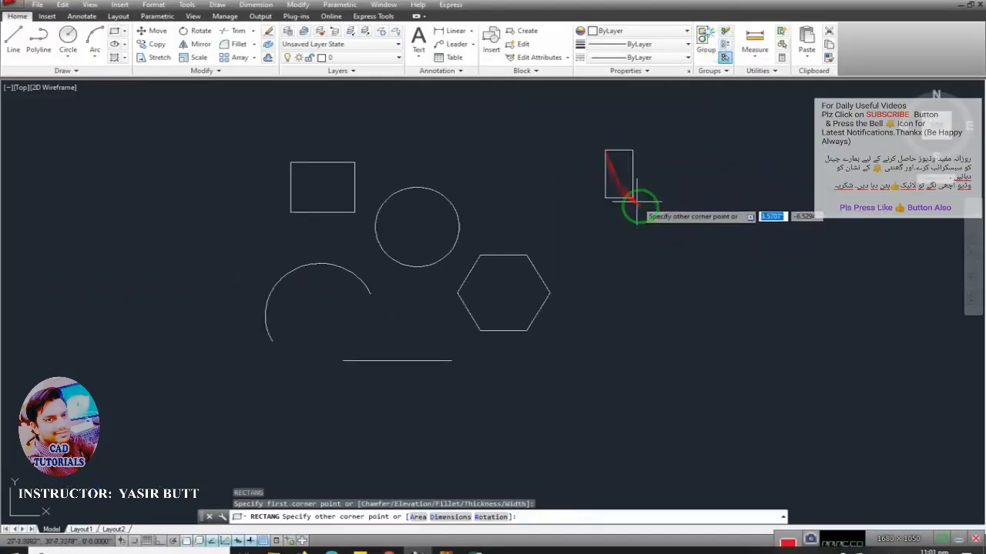
pyautogui.click(689, 213)
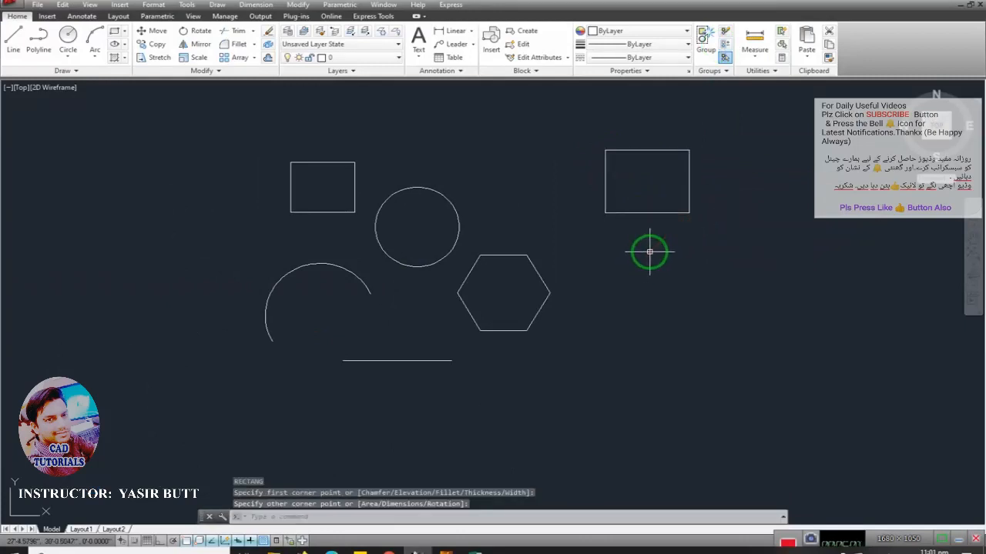
# Draw a diagonal line about 1'-1.8" long from the new rectangle's upper-right corner to its lower-left corner
pyautogui.write('l')
pyautogui.press('Return')
pyautogui.click(689, 150)
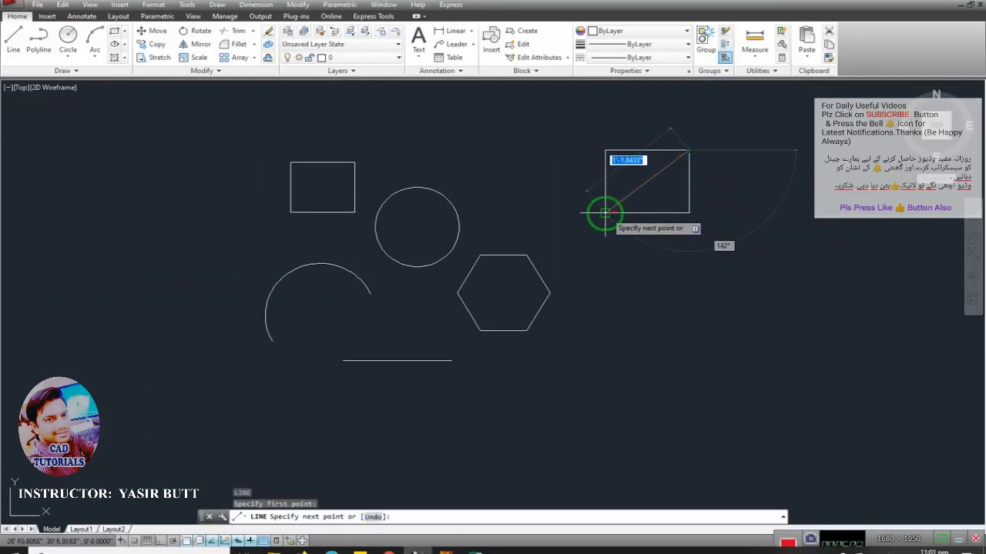
pyautogui.click(605, 213)
pyautogui.press('Escape')
pyautogui.moveTo(594, 212); pyautogui.dragTo(596, 222, button='middle')
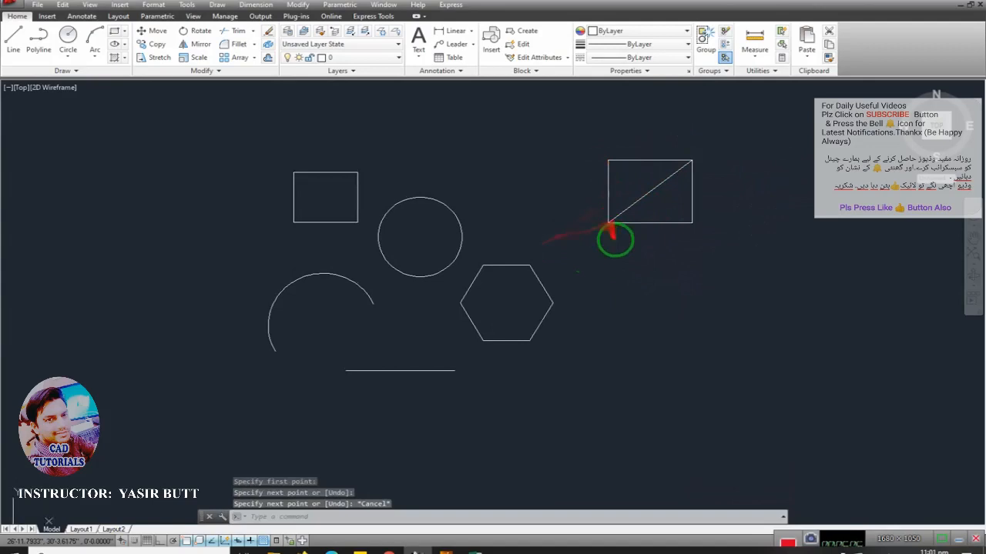
# Select the group by picking the circle to check which objects it contains, and clear the selection
pyautogui.click(454, 221)
pyautogui.scroll(2, 408, 273)
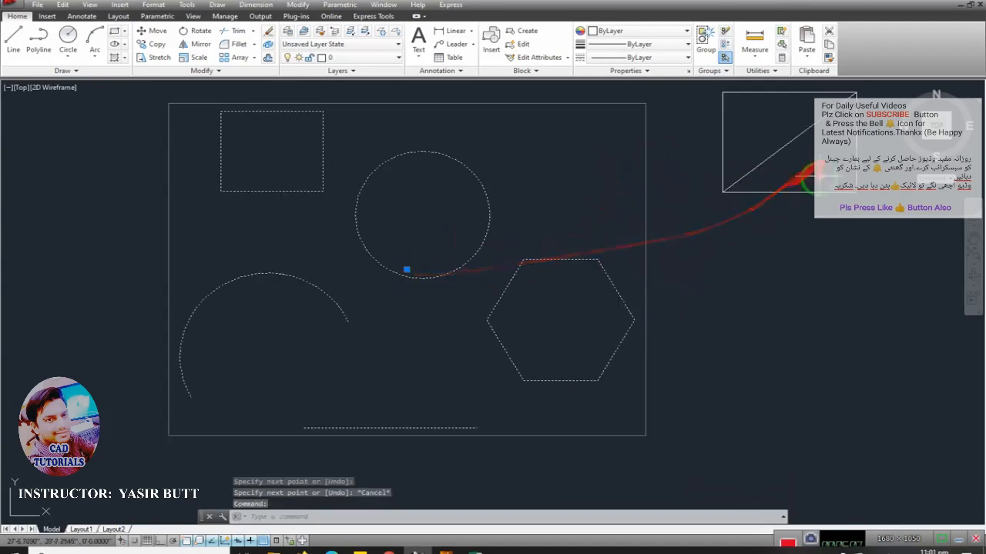
pyautogui.press('Escape')
pyautogui.moveTo(813, 160); pyautogui.dragTo(759, 189, button='middle')
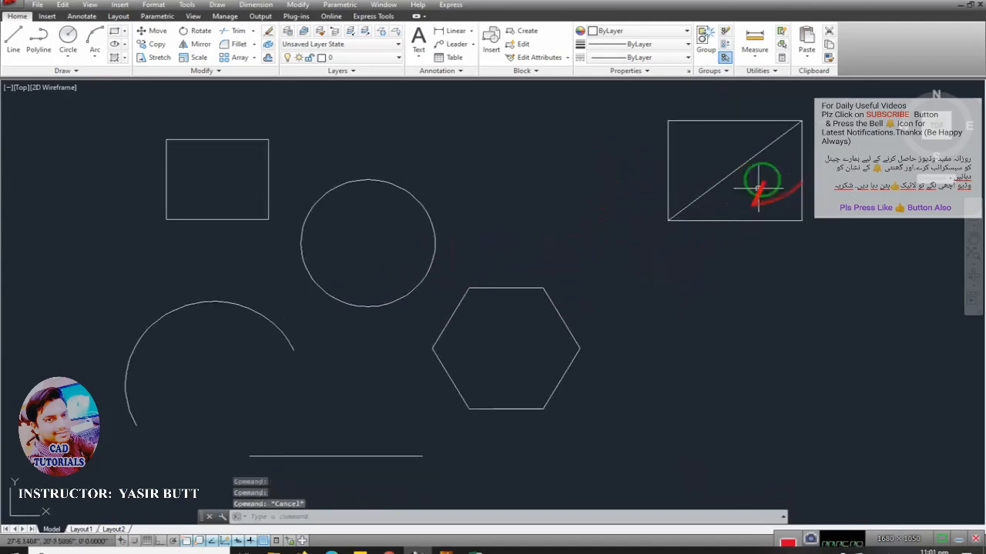
# Delete the diagonal line inside the new rectangle
pyautogui.click(748, 166)
pyautogui.click(724, 158)
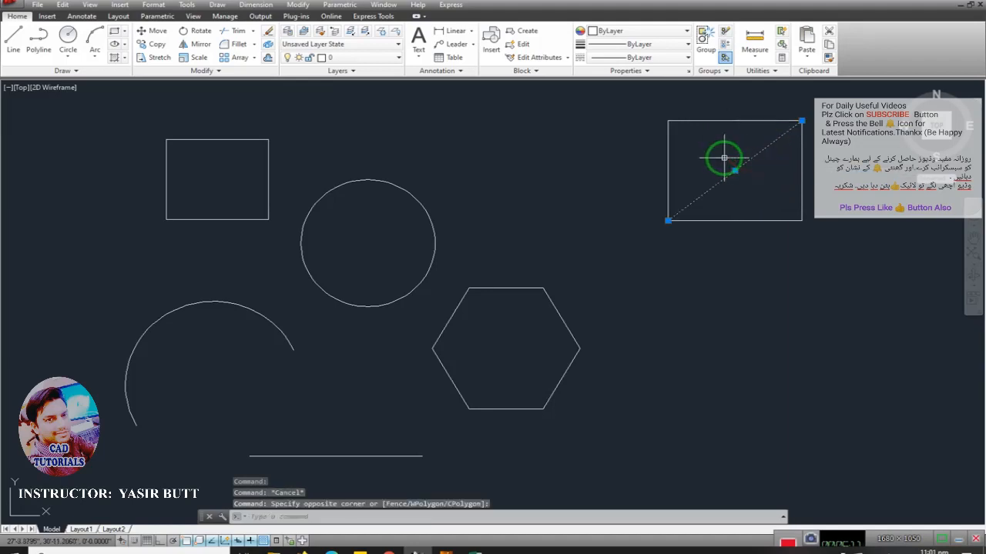
pyautogui.press('Delete')
pyautogui.moveTo(727, 163); pyautogui.dragTo(764, 155, button='middle')
# Select the new rectangle and the existing group in turn to compare which objects belong to the group
pyautogui.click(706, 168)
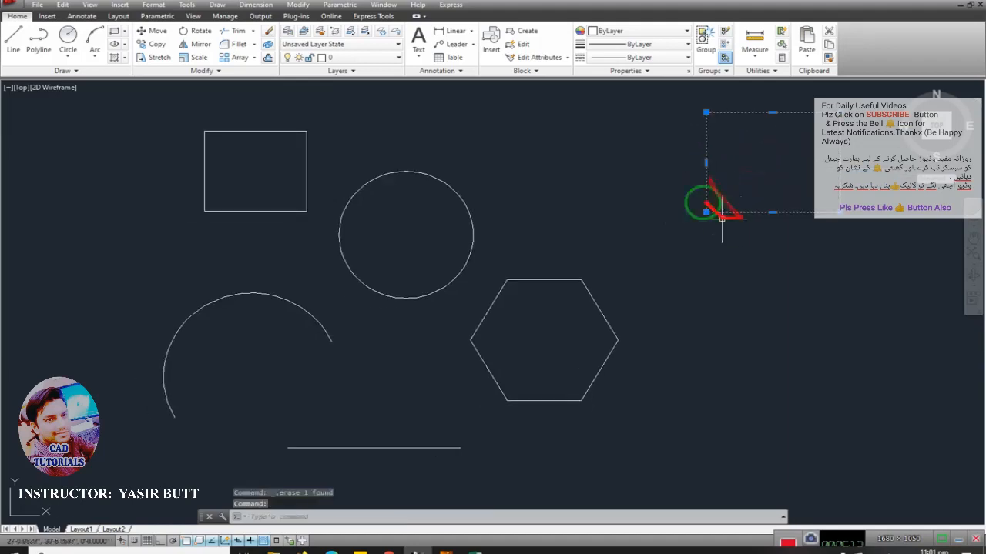
pyautogui.click(489, 299)
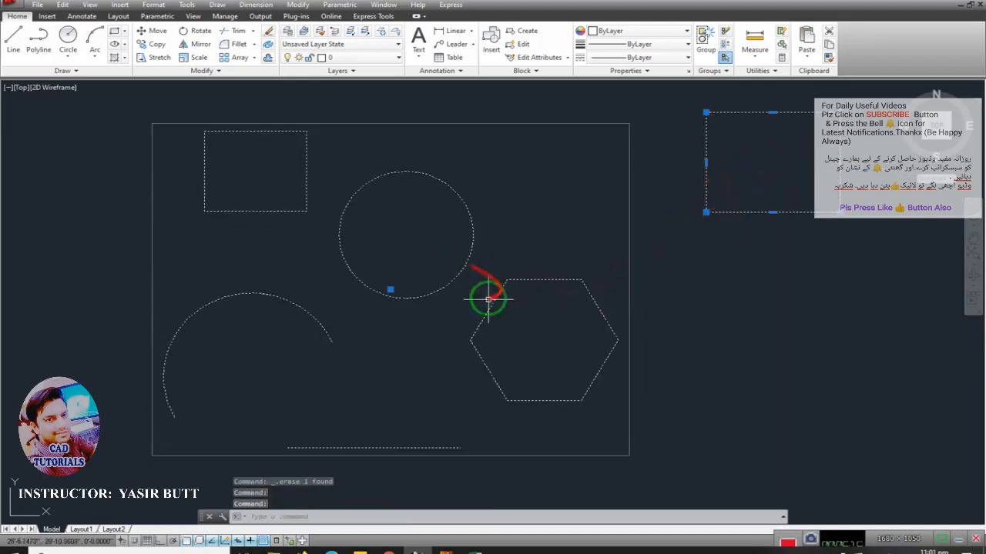
pyautogui.press('Escape')
pyautogui.click(742, 213)
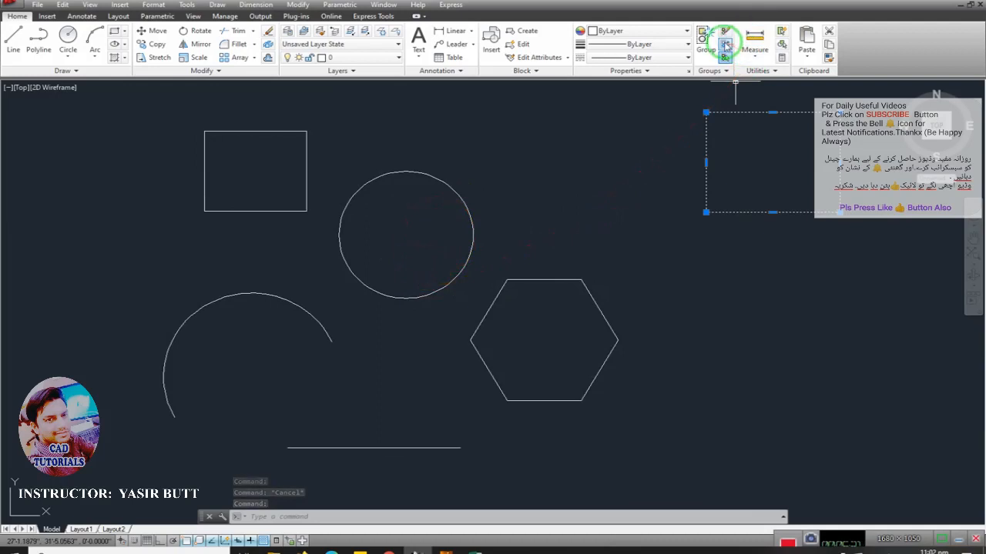
pyautogui.press('Escape')
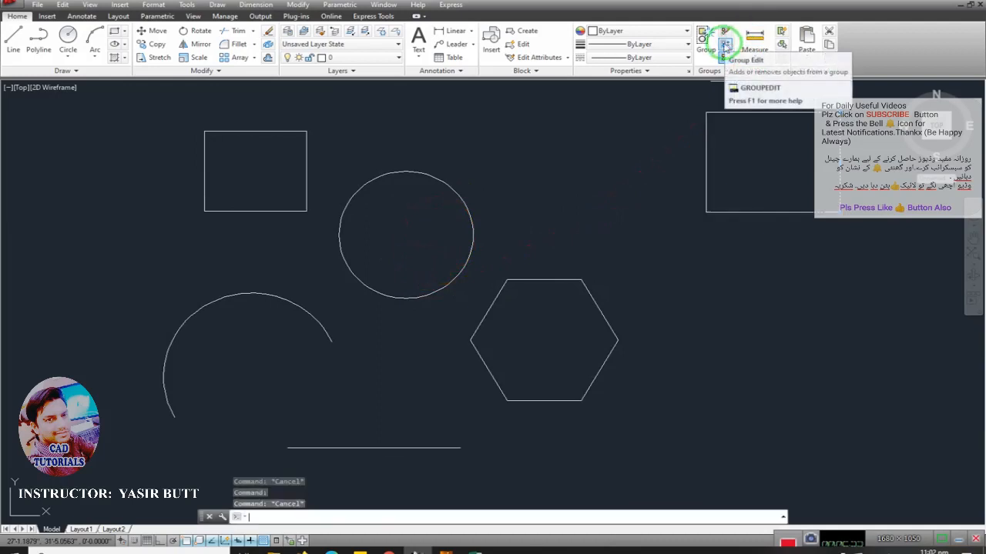
pyautogui.click(462, 204)
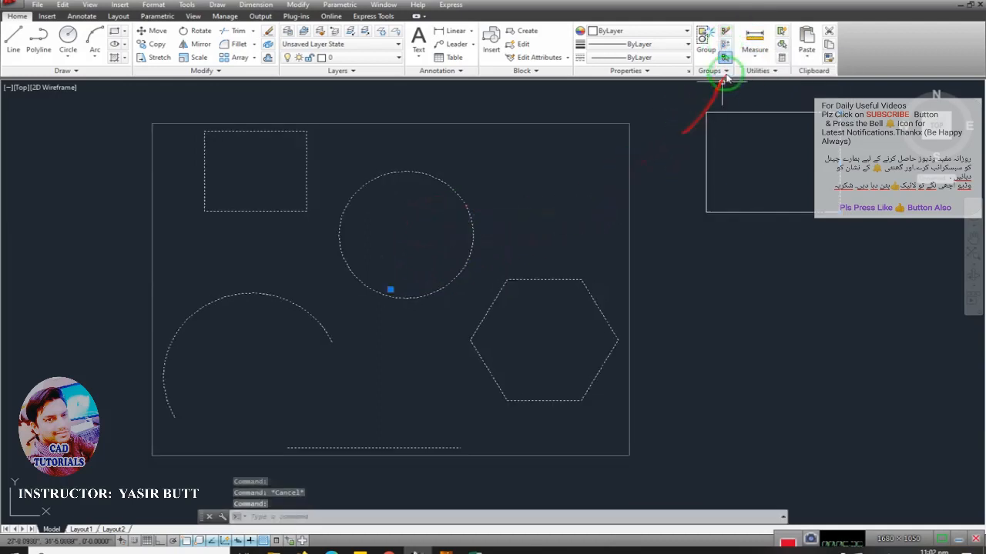
# Add the new rectangle outside the hexagon to the existing group with Group Edit's Add objects option
pyautogui.click(725, 45)
pyautogui.click(725, 44)
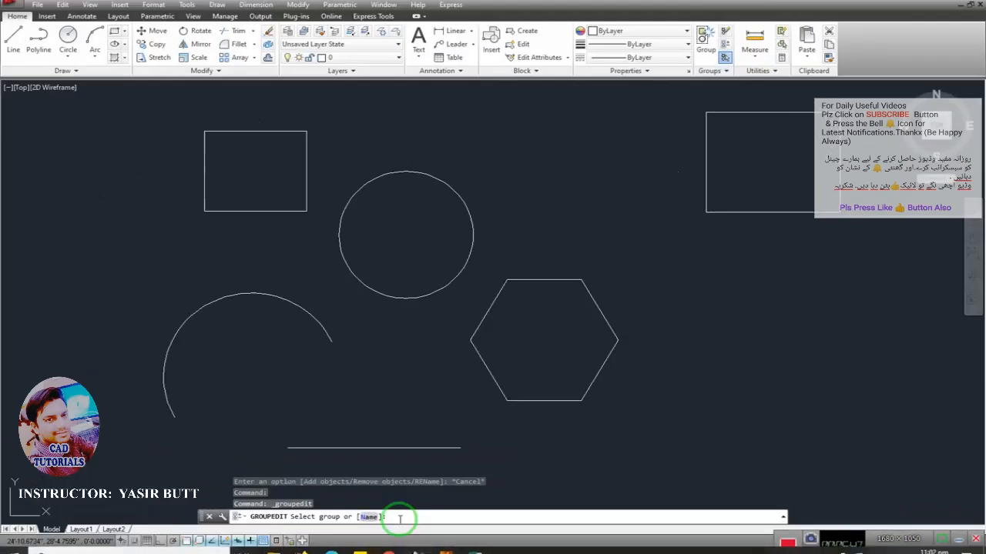
pyautogui.click(396, 296)
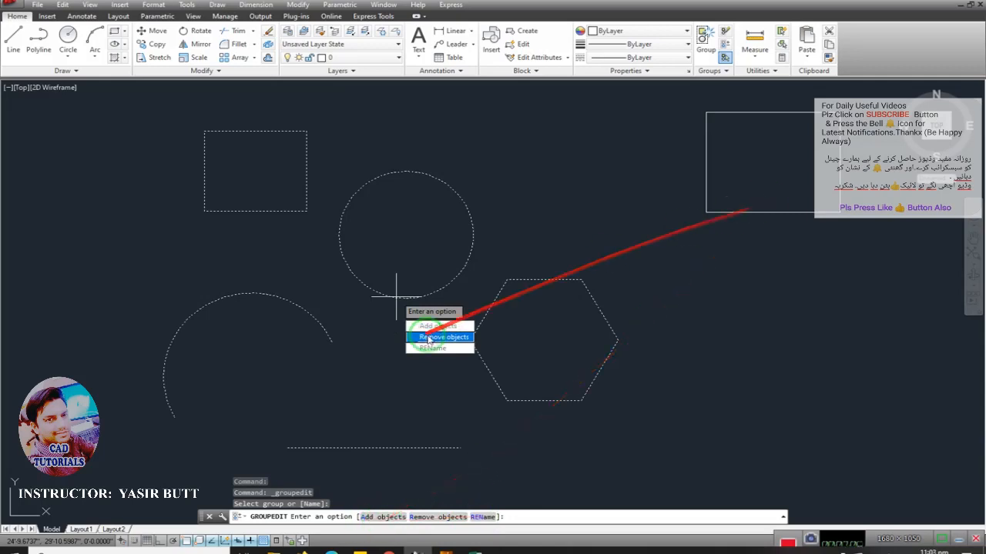
pyautogui.click(379, 518)
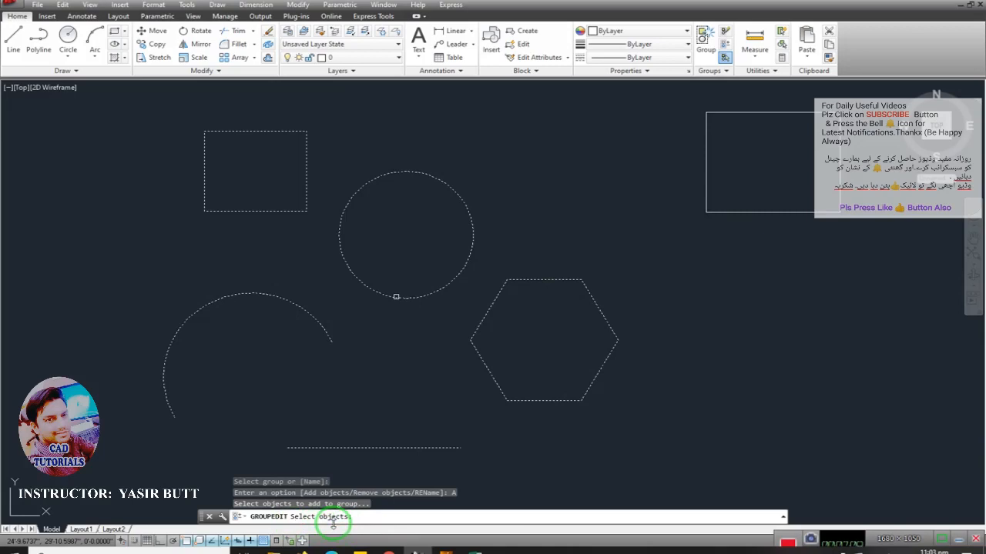
pyautogui.click(706, 151)
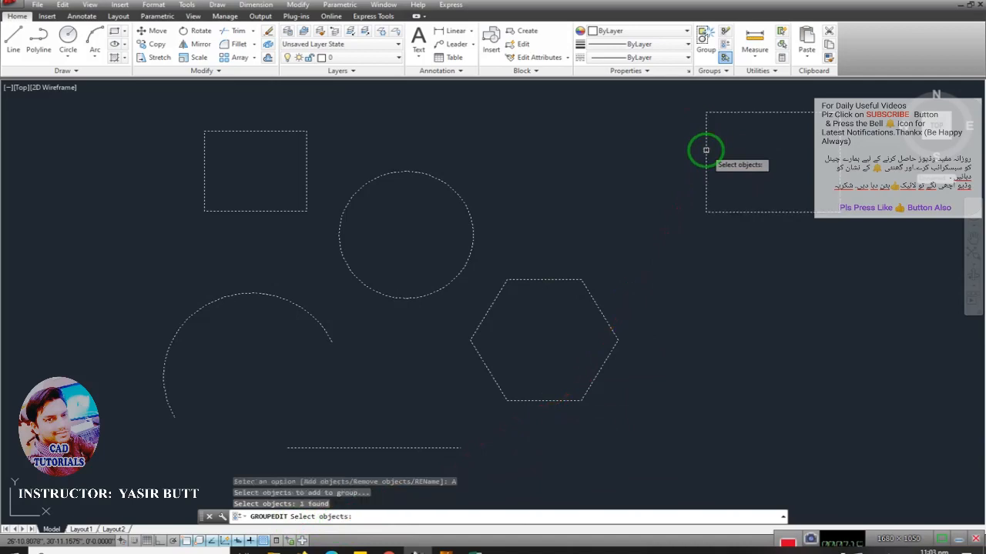
pyautogui.press('Return')
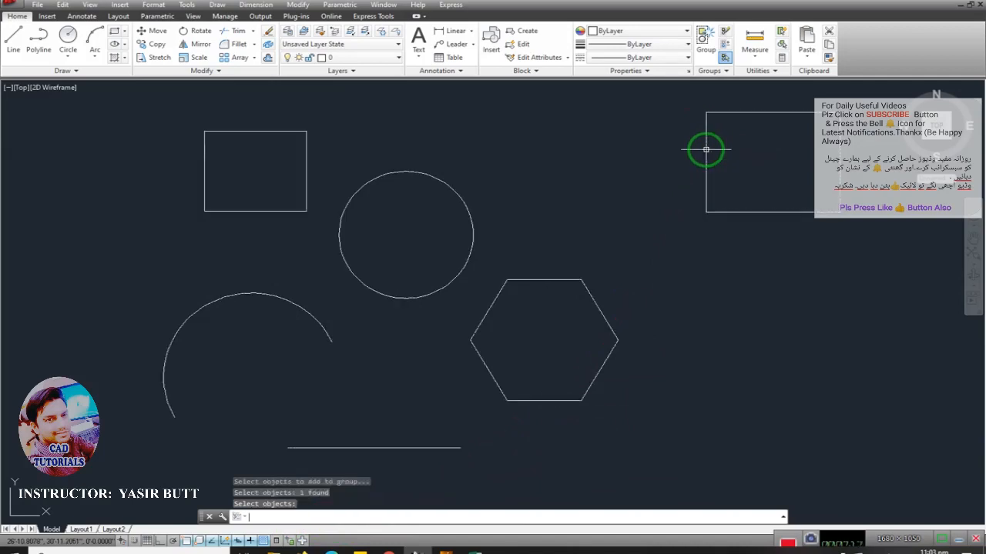
# Select the group by its hexagon to check whether it includes the added rectangle, and clear the selection
pyautogui.scroll(-3, 663, 279)
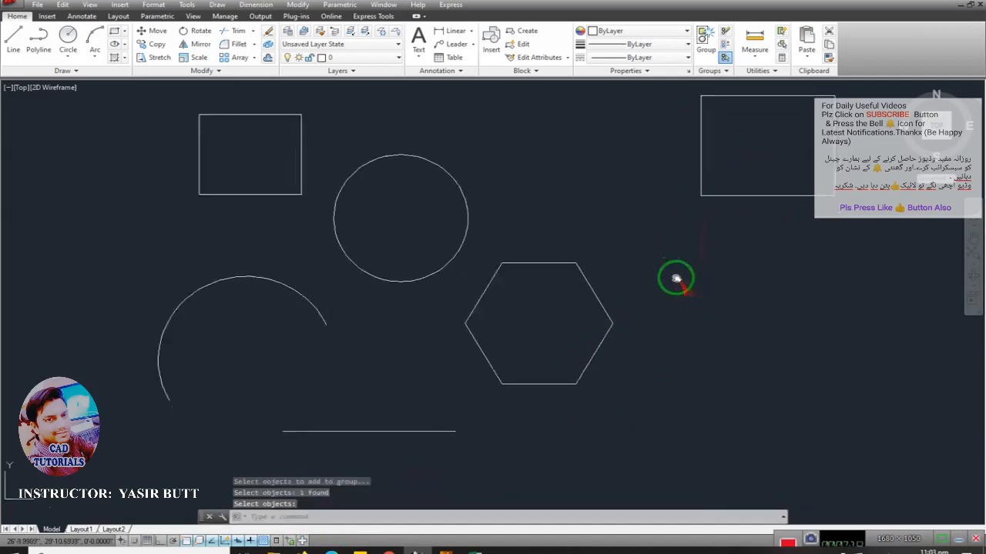
pyautogui.press('Return')
pyautogui.click(572, 266)
pyautogui.scroll(2, 716, 190)
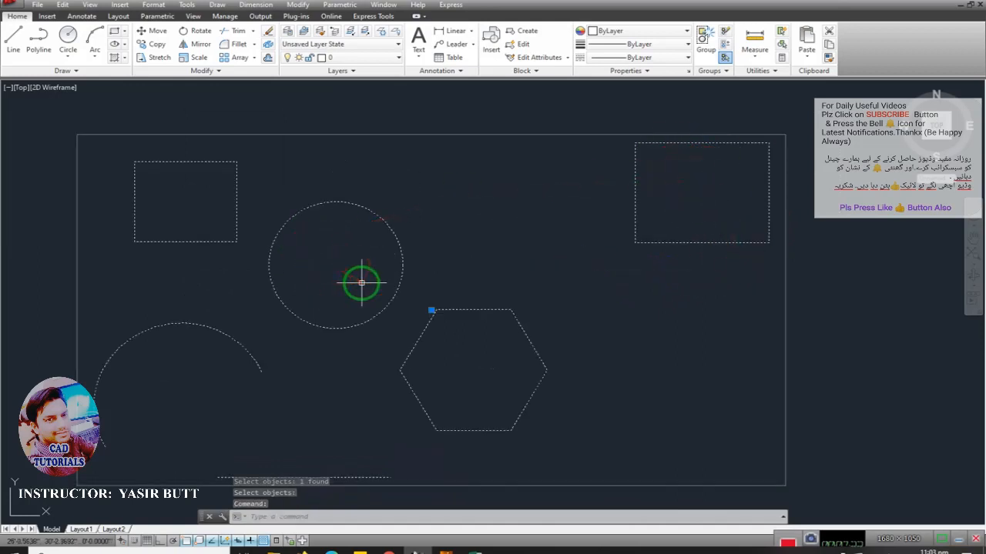
pyautogui.scroll(-2, 671, 202)
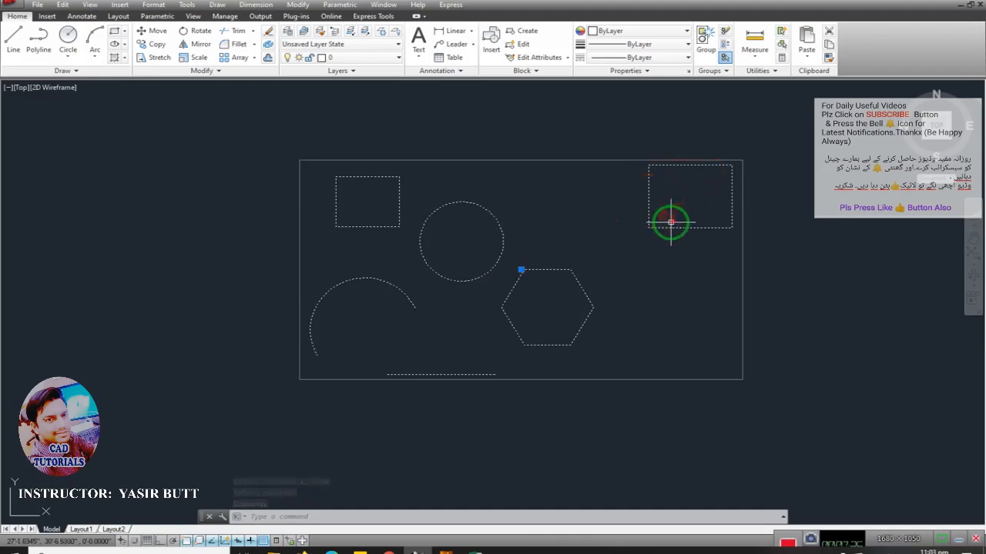
pyautogui.moveTo(502, 272)
pyautogui.mouseDown(button='middle')
pyautogui.moveTo(523, 271)
pyautogui.moveTo(392, 267)
pyautogui.moveTo(369, 301)
pyautogui.mouseUp(button='middle')
pyautogui.press('Escape')
# Draw a circle with a radius of about 5.5" below the added rectangle, to the right of the hexagon
pyautogui.write('c')
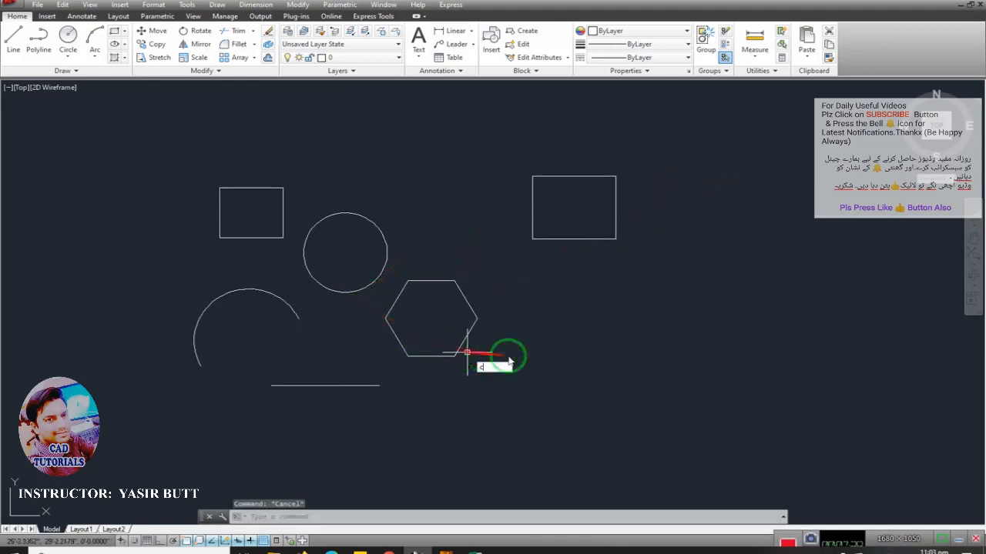
pyautogui.press('Return')
pyautogui.click(600, 358)
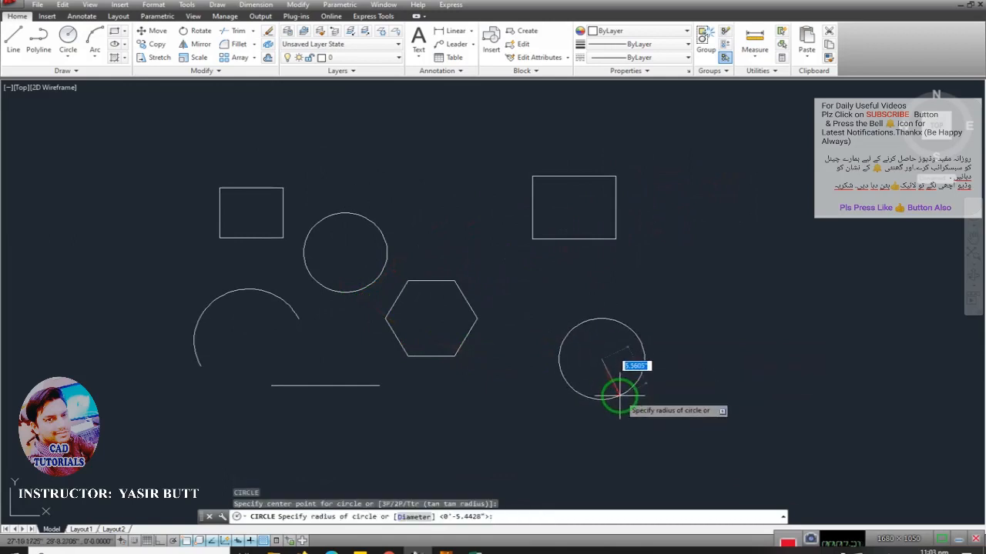
pyautogui.click(622, 390)
# Select the new circle and the group separately to check which objects the group contains, and clear the selection
pyautogui.moveTo(603, 352); pyautogui.dragTo(577, 350, button='middle')
pyautogui.click(580, 316)
pyautogui.scroll(4, 586, 352)
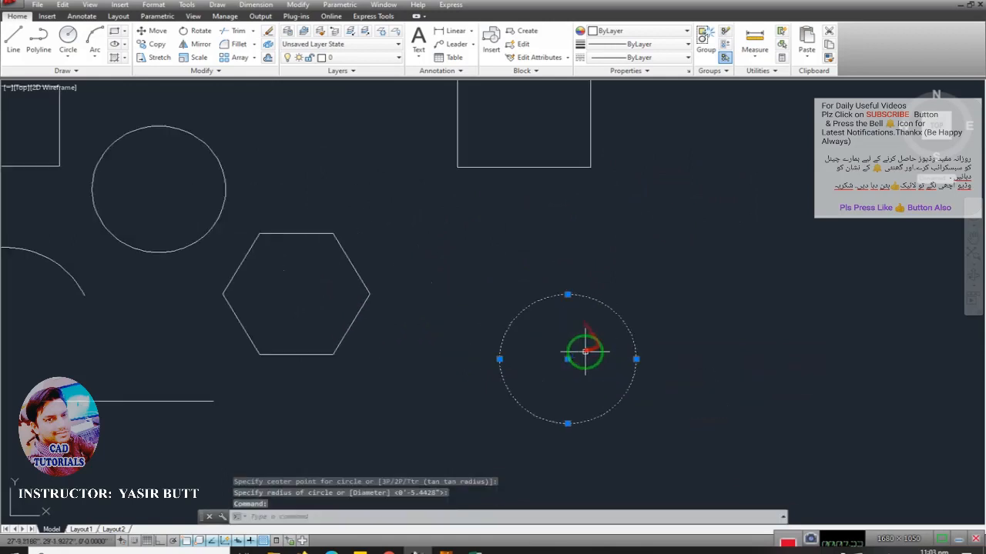
pyautogui.moveTo(552, 296)
pyautogui.mouseDown()
pyautogui.moveTo(612, 319)
pyautogui.moveTo(590, 348)
pyautogui.moveTo(525, 266)
pyautogui.mouseUp()
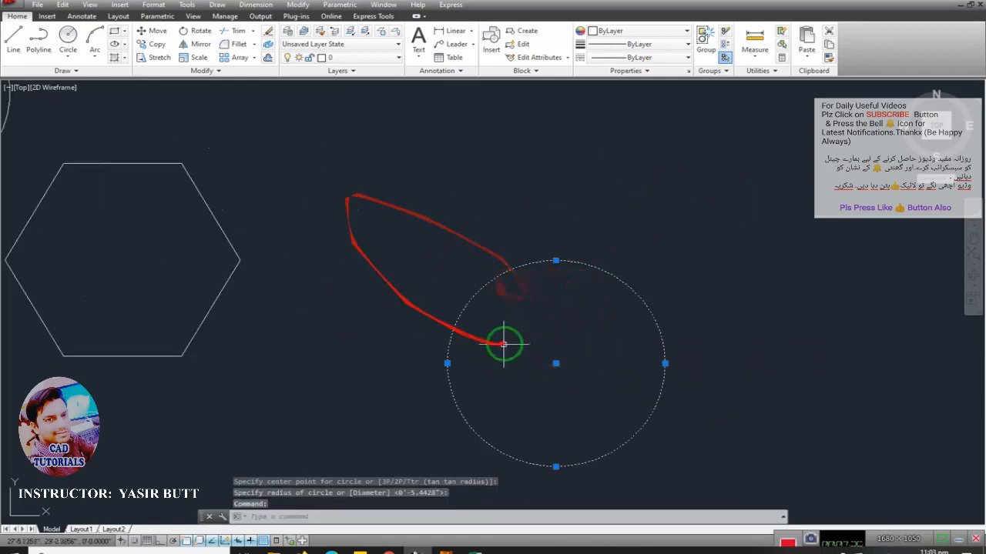
pyautogui.scroll(-3, 523, 351)
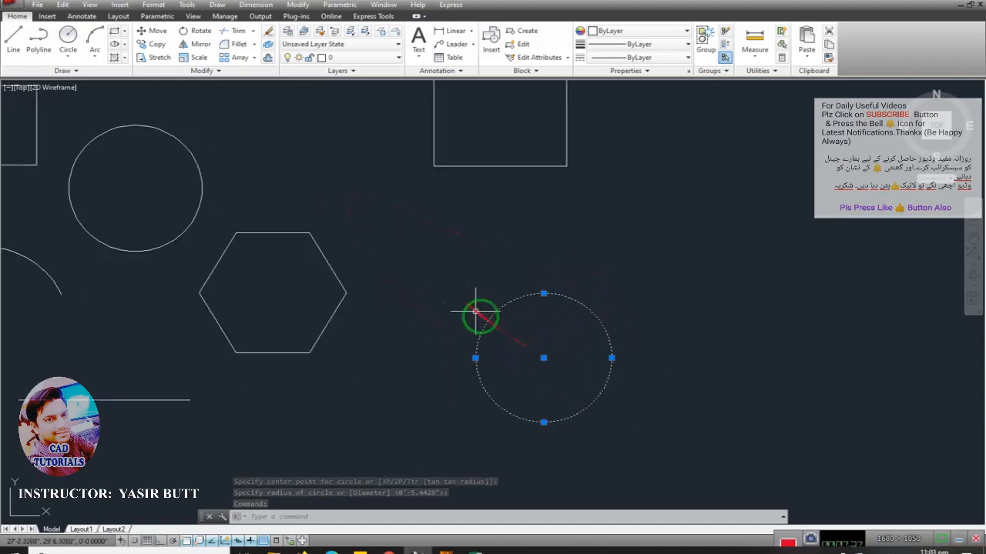
pyautogui.scroll(-2, 477, 313)
pyautogui.press('Escape')
pyautogui.click(468, 223)
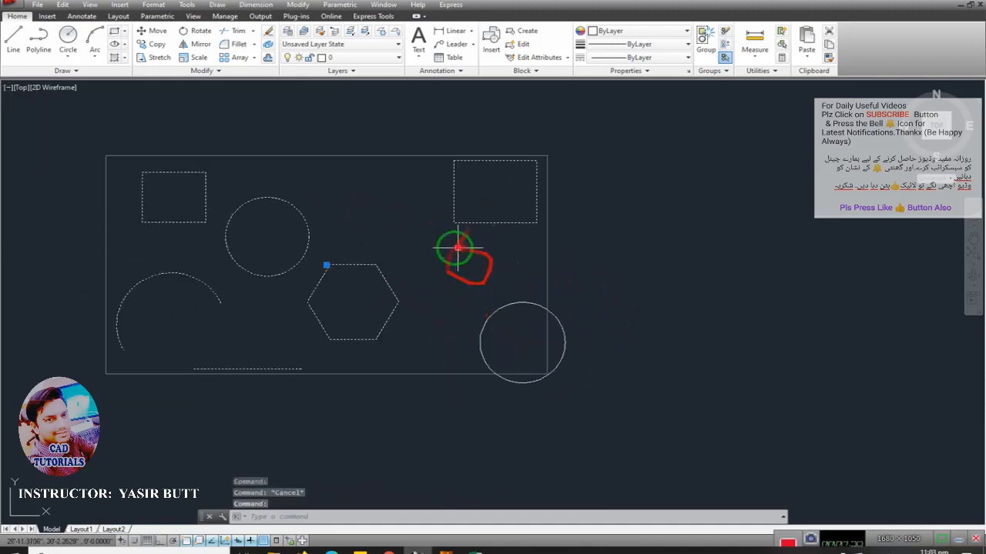
pyautogui.click(599, 326)
pyautogui.click(549, 359)
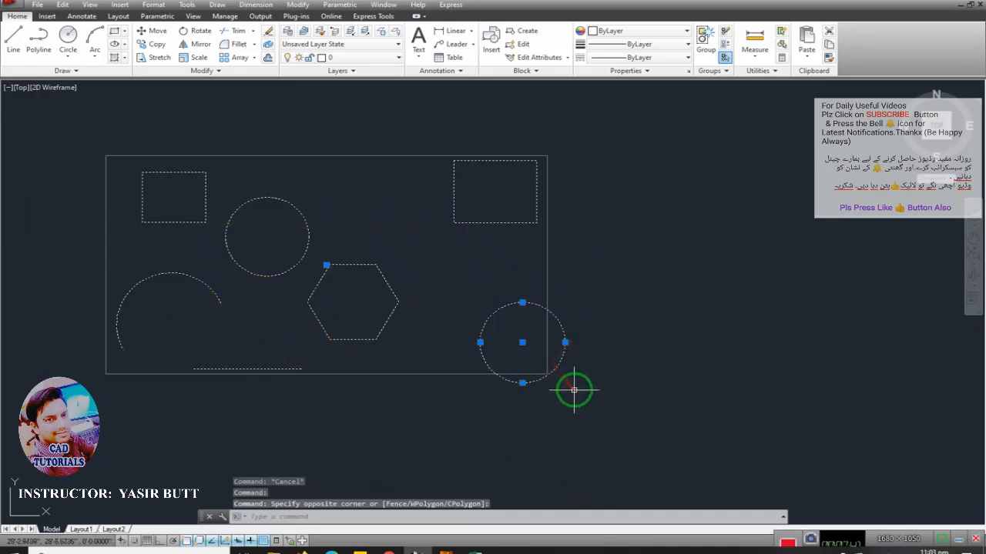
pyautogui.press('Escape')
# Move the new circle farther to the right, away from the grouped shapes
pyautogui.click(591, 307)
pyautogui.click(552, 348)
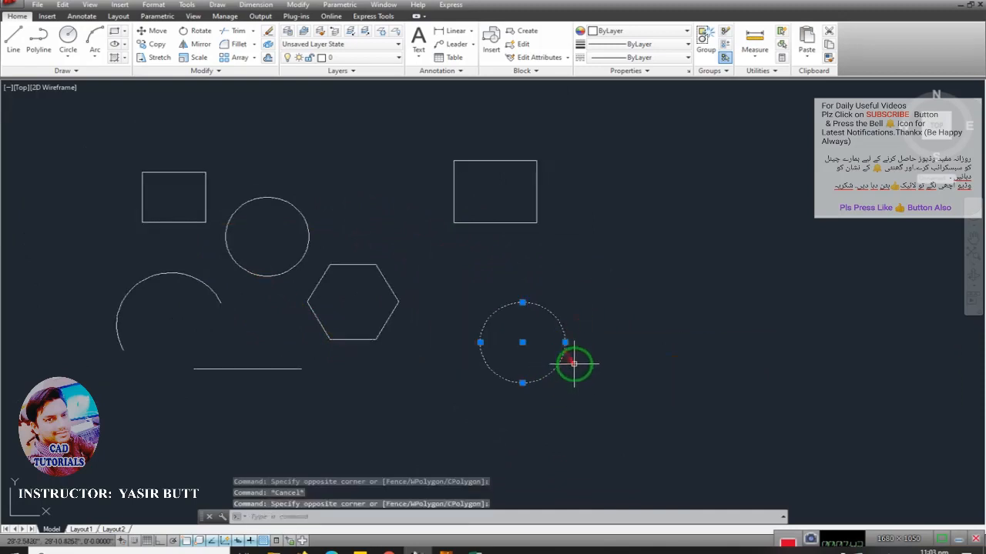
pyautogui.press('Return')
pyautogui.click(580, 363)
pyautogui.click(714, 370)
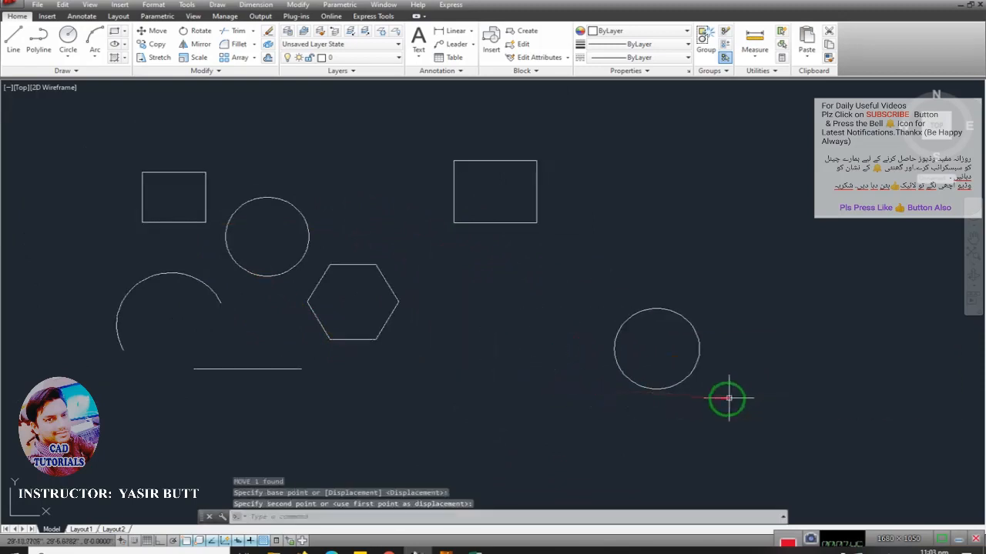
pyautogui.press('Escape')
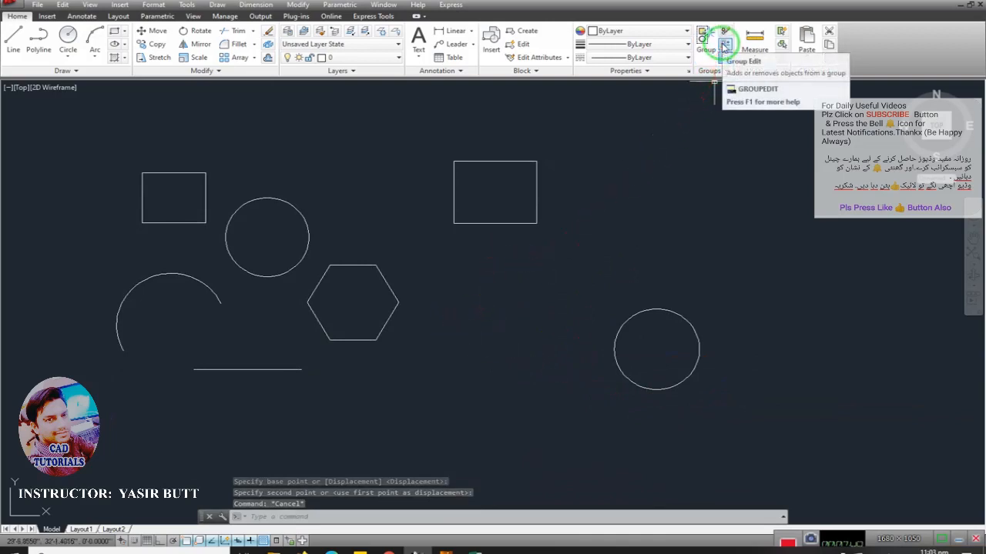
# Add the new circle to the group with Group Edit's Add objects option
pyautogui.click(724, 48)
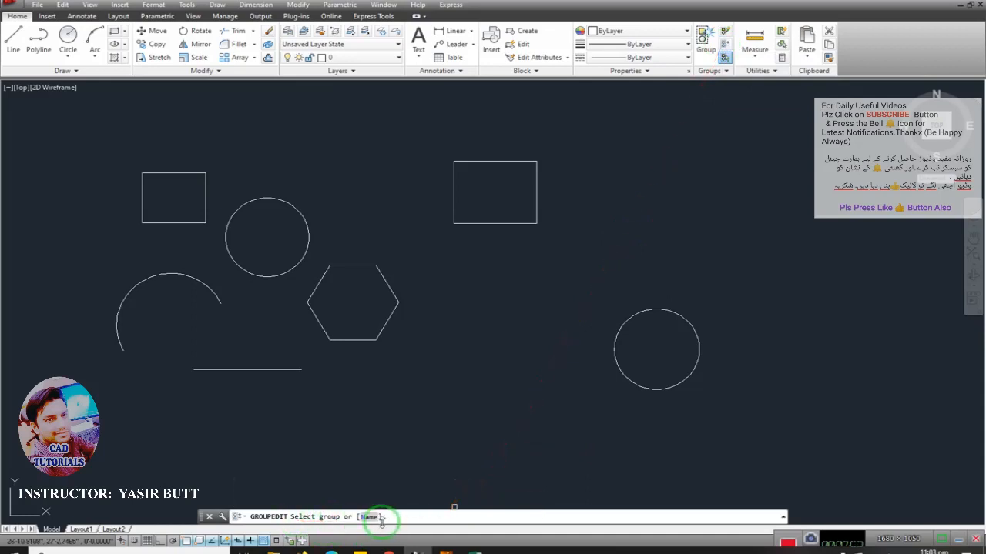
pyautogui.click(361, 266)
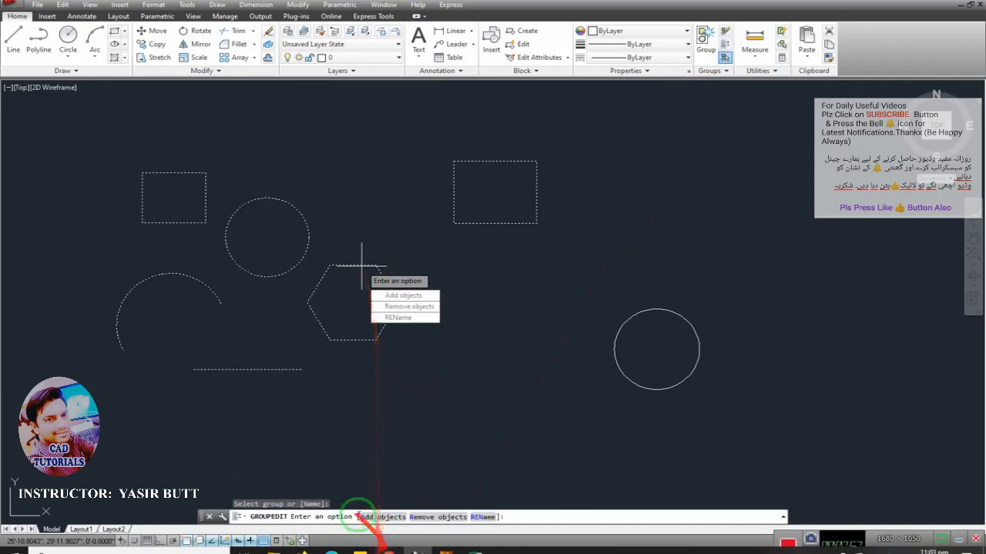
pyautogui.click(381, 517)
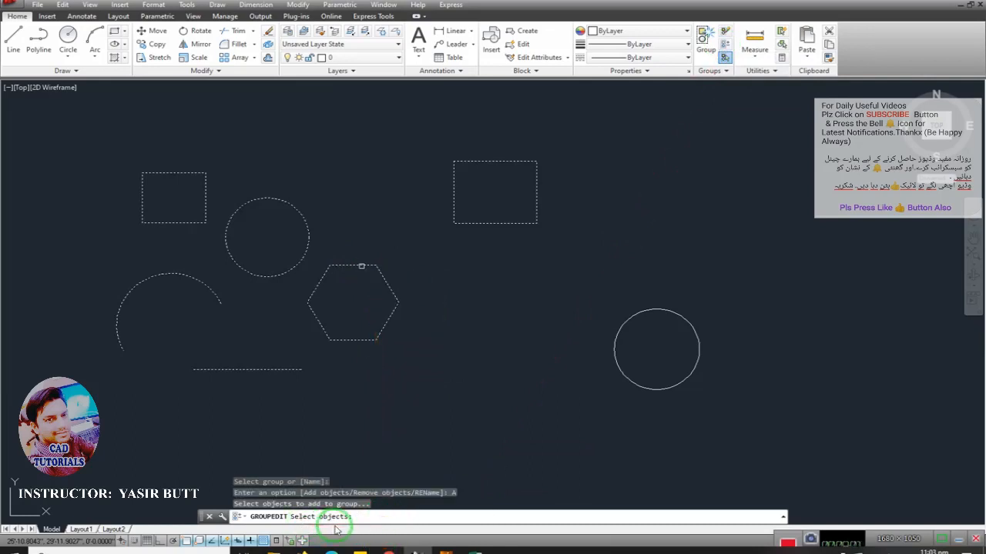
pyautogui.click(633, 383)
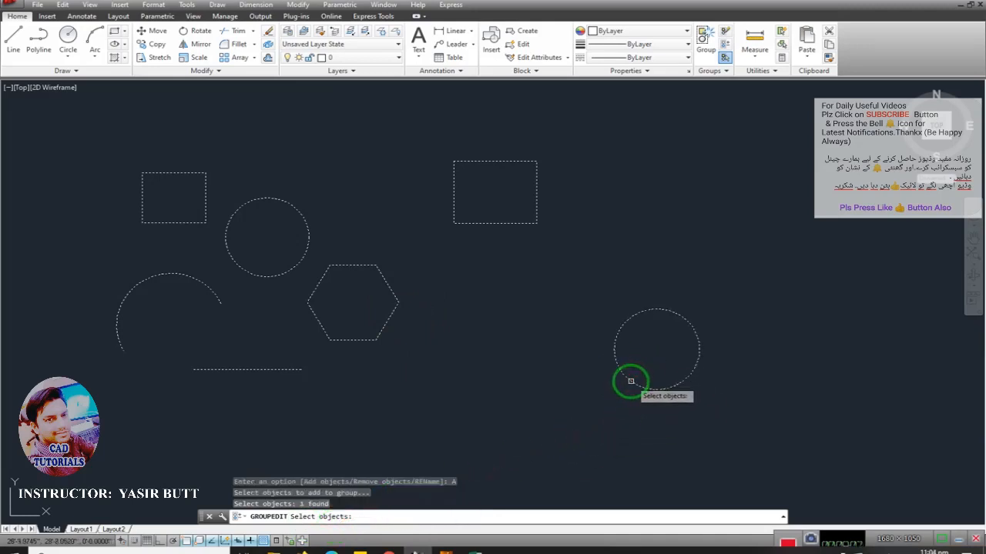
pyautogui.press('Return')
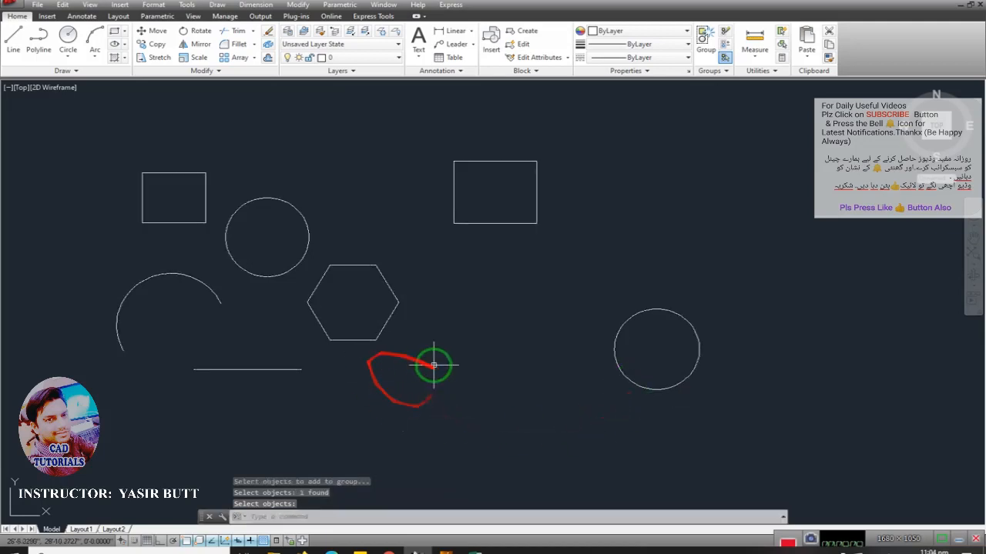
# Try moving the whole group to the right by its grip, and undo the move
pyautogui.click(375, 265)
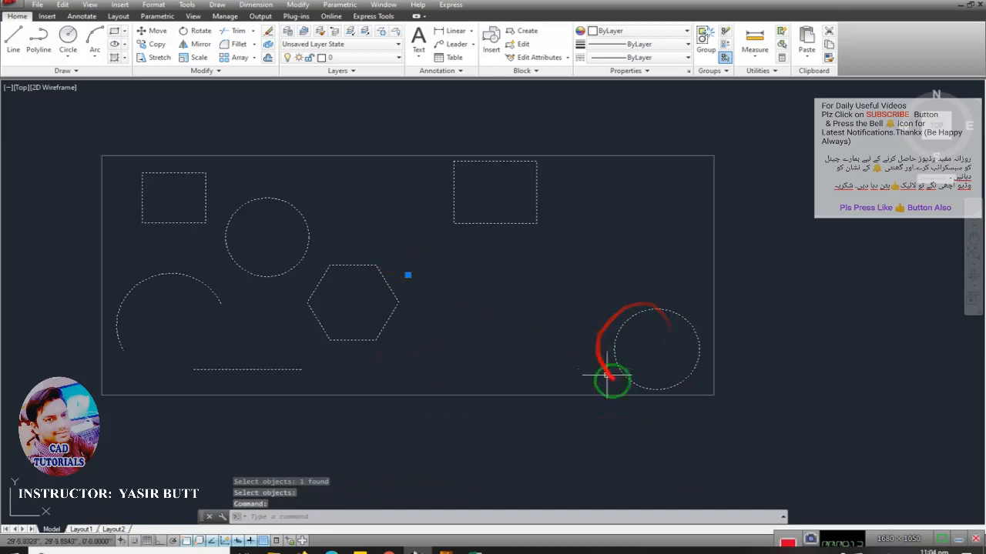
pyautogui.click(408, 275)
pyautogui.click(533, 274)
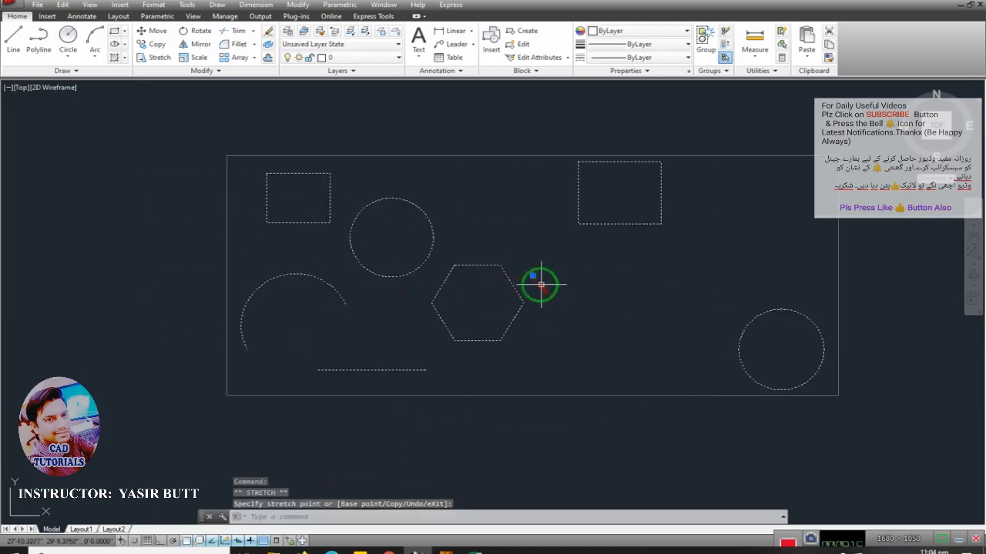
pyautogui.click(523, 279)
pyautogui.press('Escape')
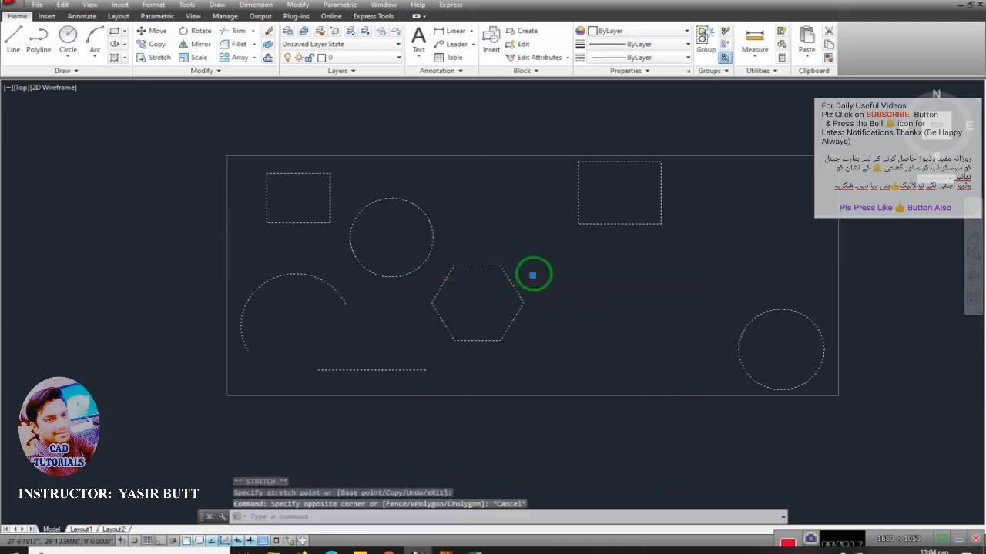
pyautogui.hotkey('ctrl', 'z')
pyautogui.moveTo(485, 275); pyautogui.dragTo(488, 281, button='middle')
pyautogui.scroll(-2, 488, 282)
pyautogui.moveTo(532, 313)
pyautogui.mouseDown(button='middle')
pyautogui.moveTo(489, 313)
pyautogui.moveTo(457, 328)
pyautogui.mouseUp(button='middle')
pyautogui.scroll(2, 476, 301)
pyautogui.press('Escape')
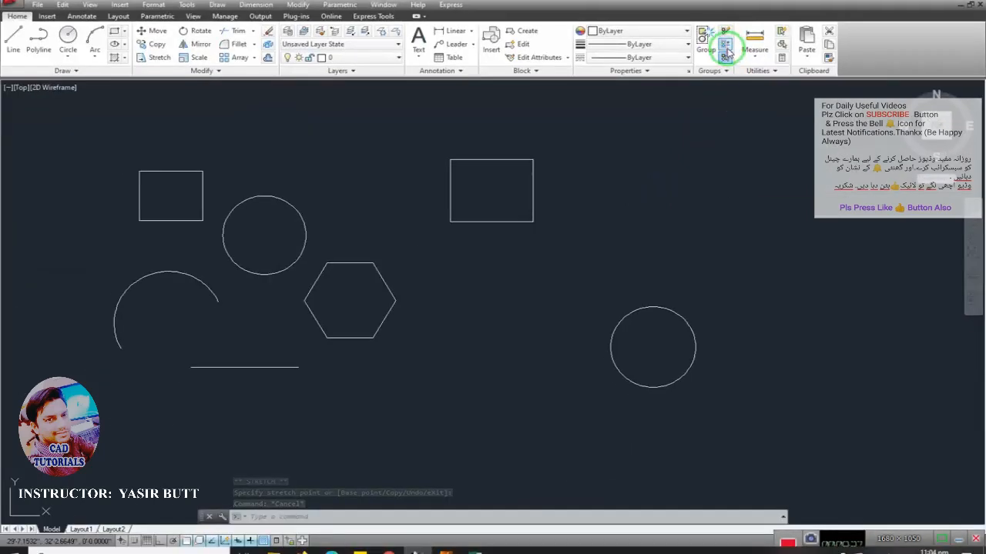
# Remove the far-right circle, the upper-right rectangle and the line from the group with Group Edit's Remove objects option
pyautogui.click(722, 64)
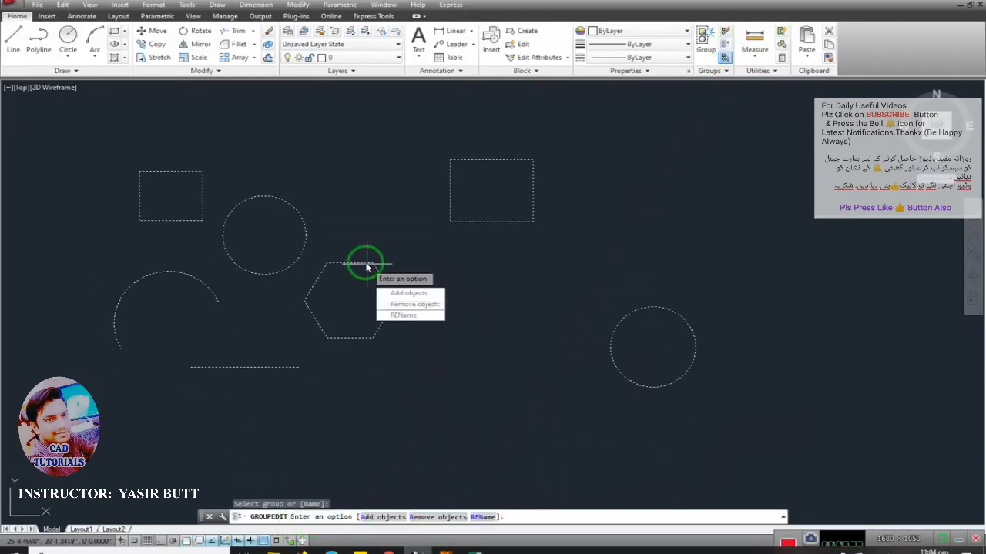
pyautogui.click(380, 518)
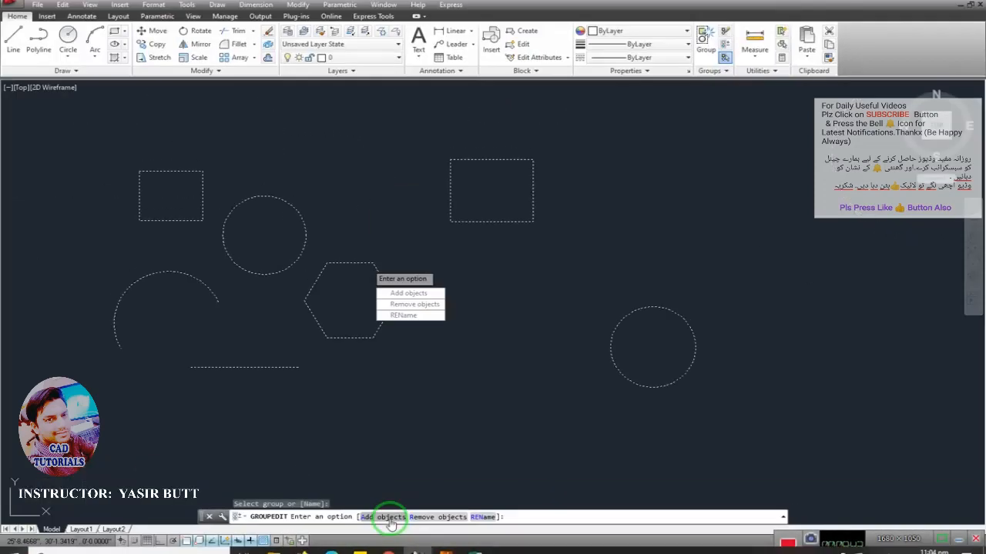
pyautogui.click(437, 517)
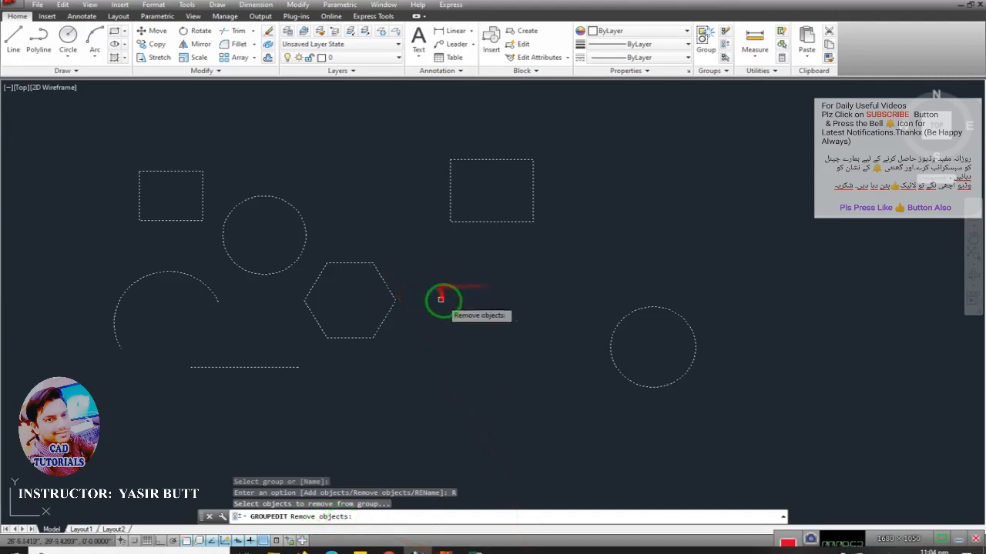
pyautogui.click(629, 314)
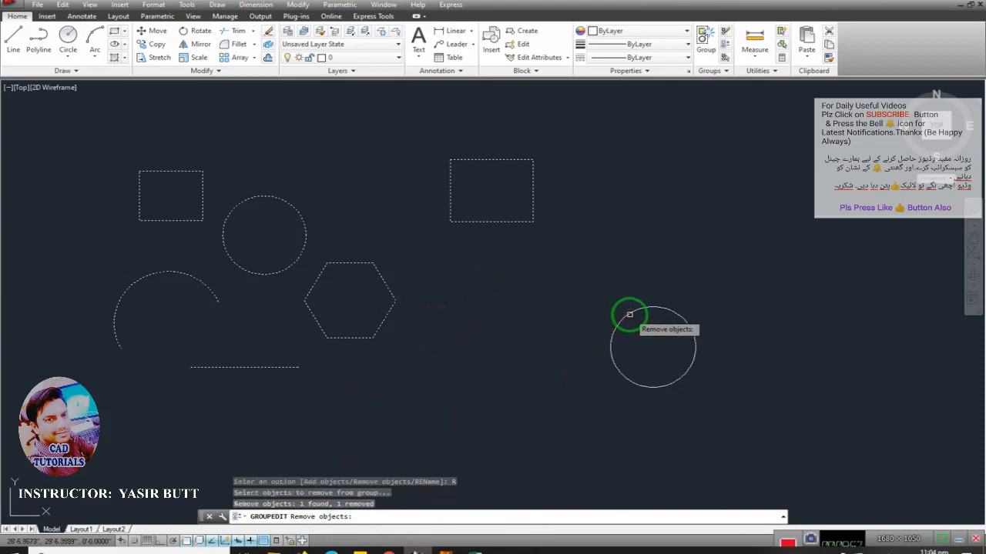
pyautogui.click(493, 222)
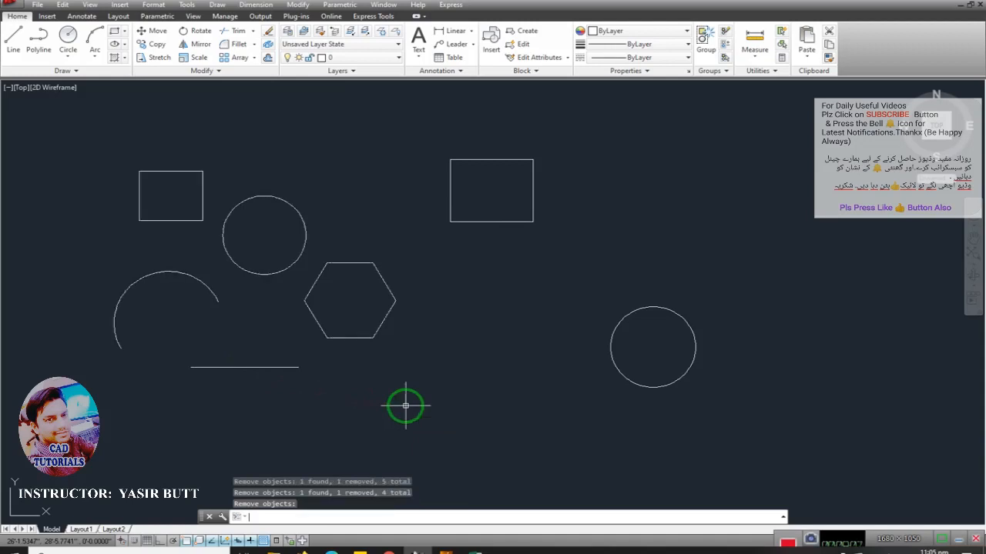
pyautogui.moveTo(457, 359); pyautogui.dragTo(563, 321, button='middle')
pyautogui.press('Return')
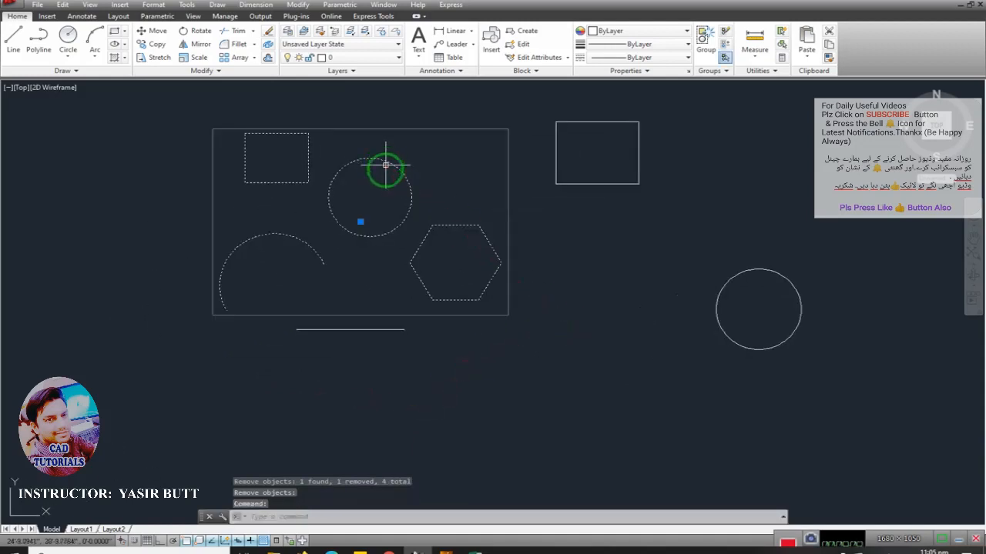
# Move the remaining group to the left by its grip, away from the removed objects
pyautogui.scroll(-2, 456, 335)
pyautogui.click(397, 265)
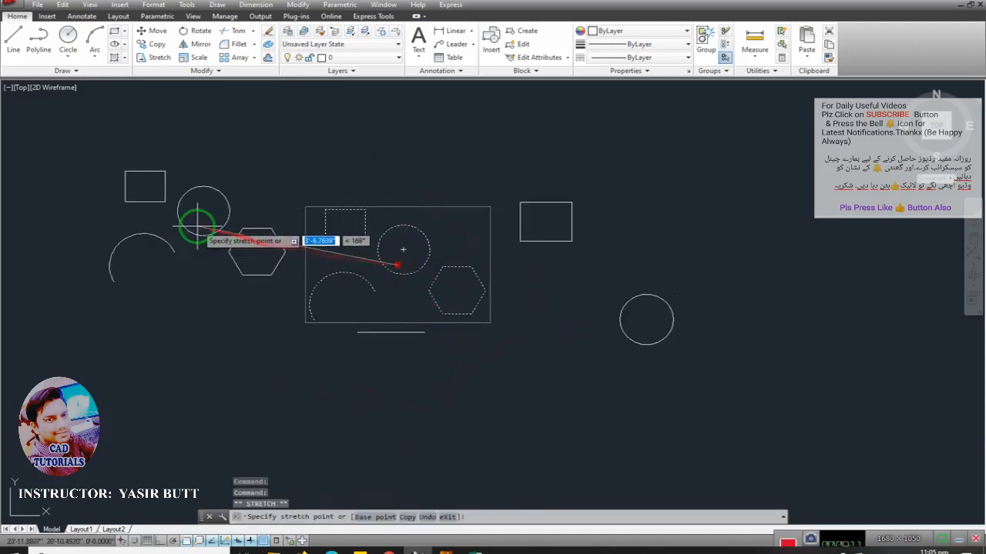
pyautogui.click(198, 226)
# Select the removed line, rectangle and circle, then the group by its arc, to check the group's contents, and clear the selection
pyautogui.click(714, 169)
pyautogui.click(411, 402)
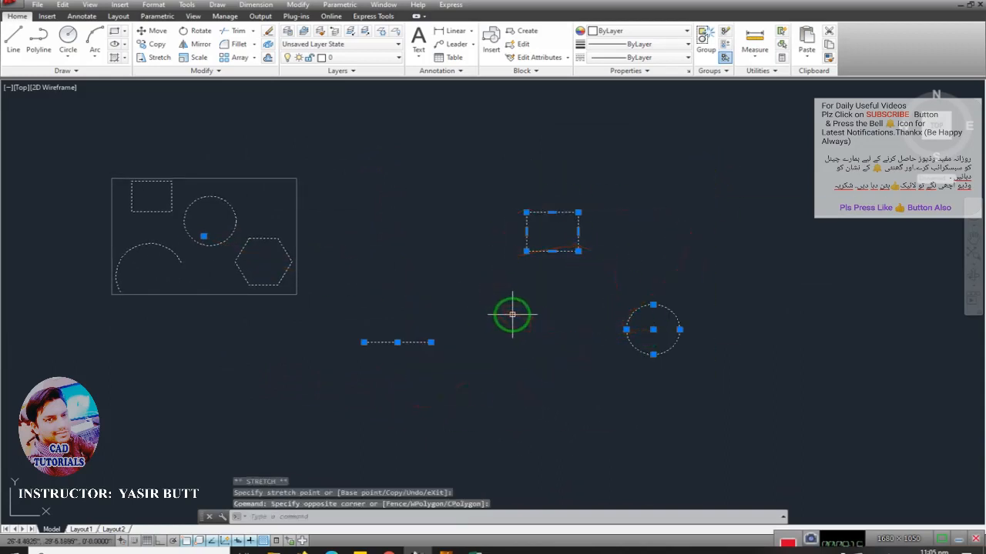
pyautogui.press('Escape')
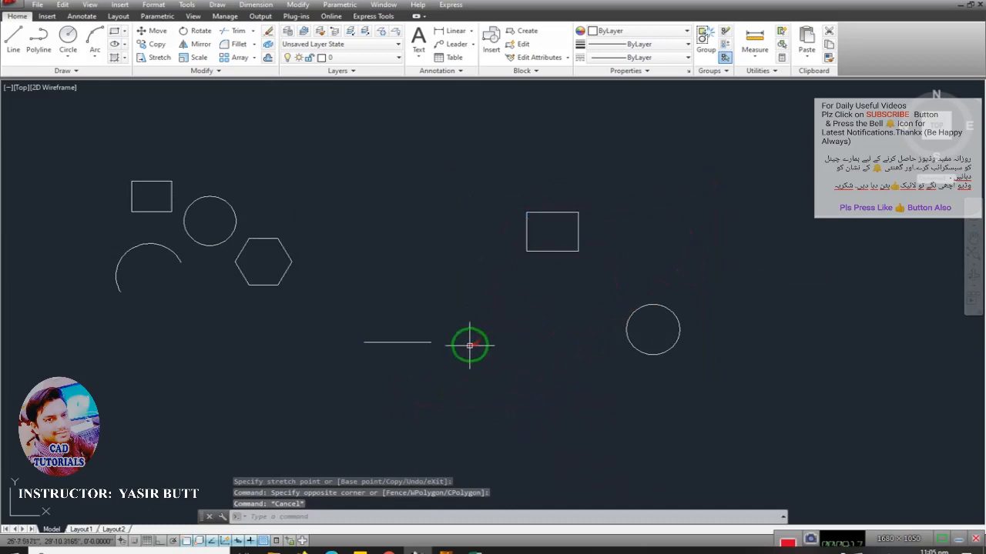
pyautogui.moveTo(369, 301); pyautogui.dragTo(430, 326, button='middle')
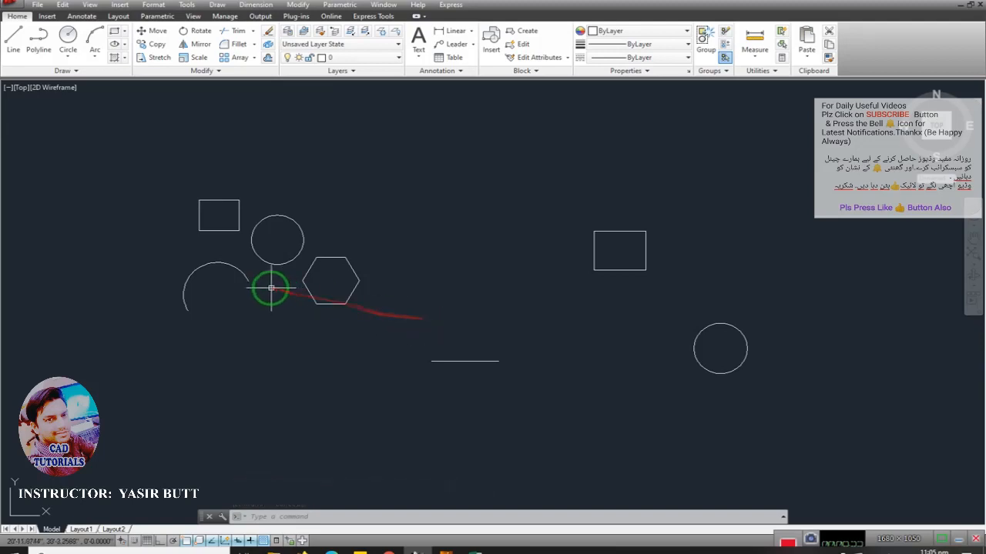
pyautogui.scroll(2, 272, 288)
pyautogui.moveTo(268, 285); pyautogui.dragTo(309, 327, button='middle')
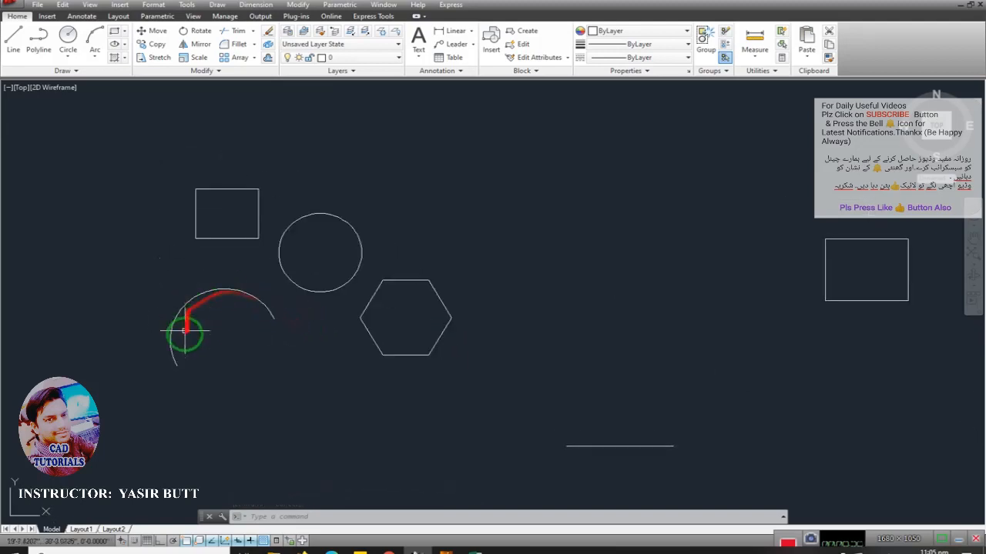
pyautogui.click(244, 288)
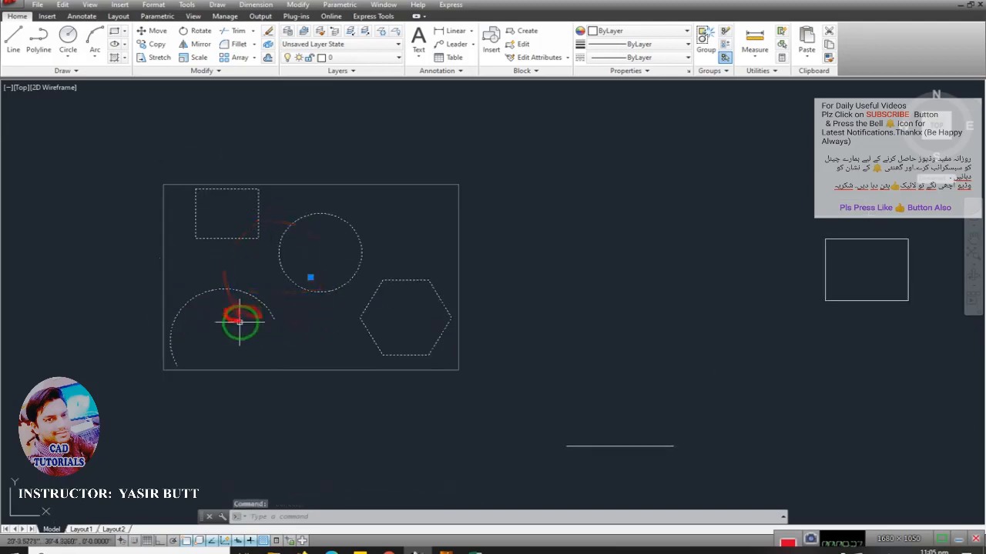
pyautogui.press('Escape')
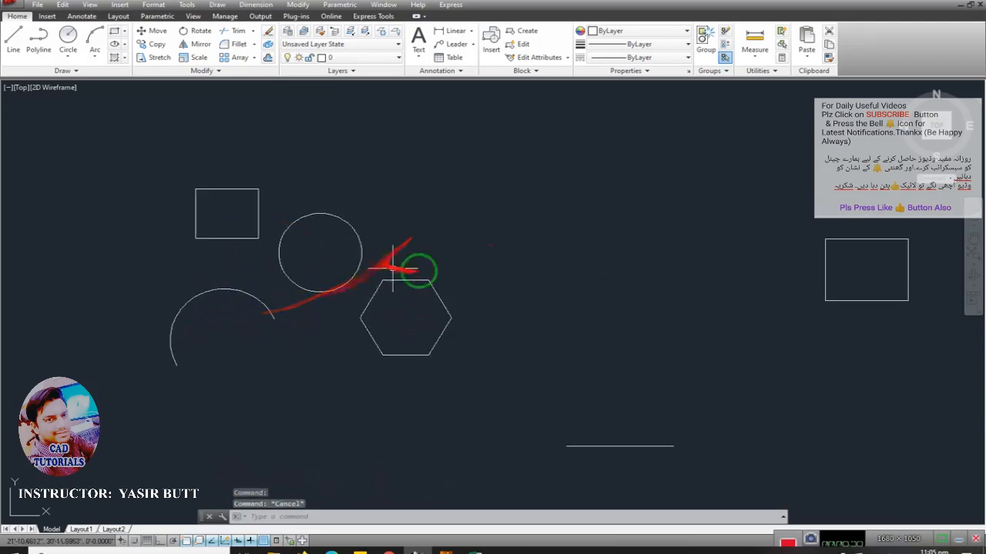
# Remove the arc from the group using Group Edit's Remove objects option
pyautogui.click(725, 48)
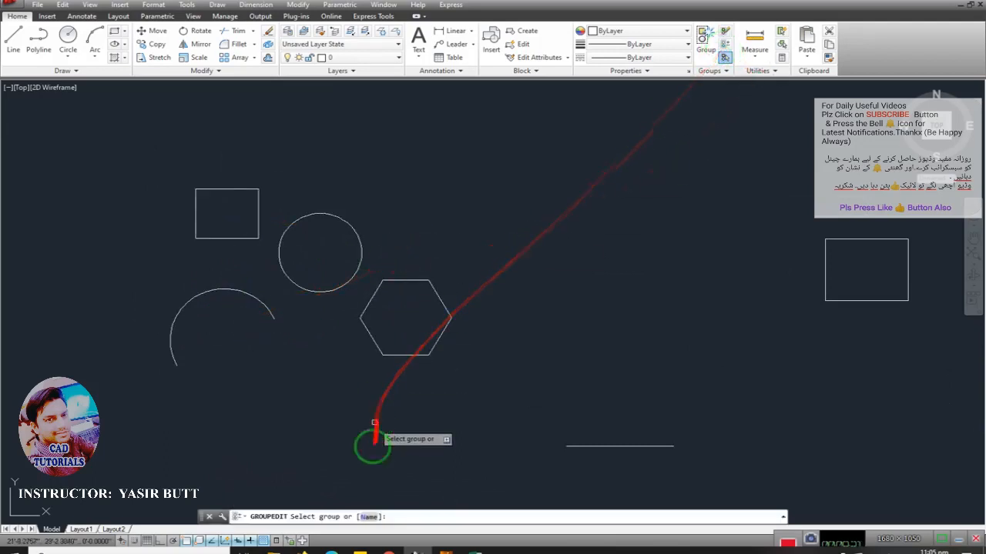
pyautogui.click(351, 228)
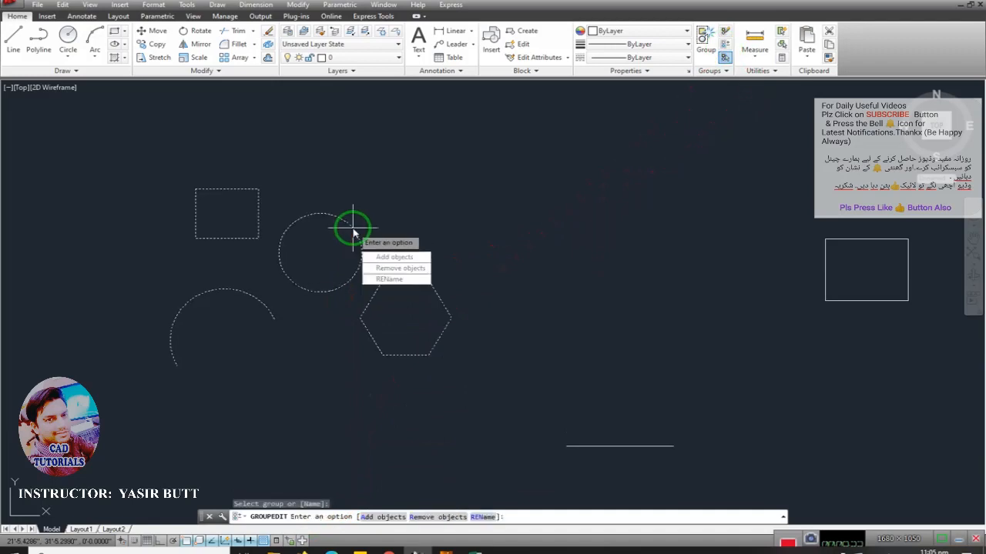
pyautogui.click(398, 269)
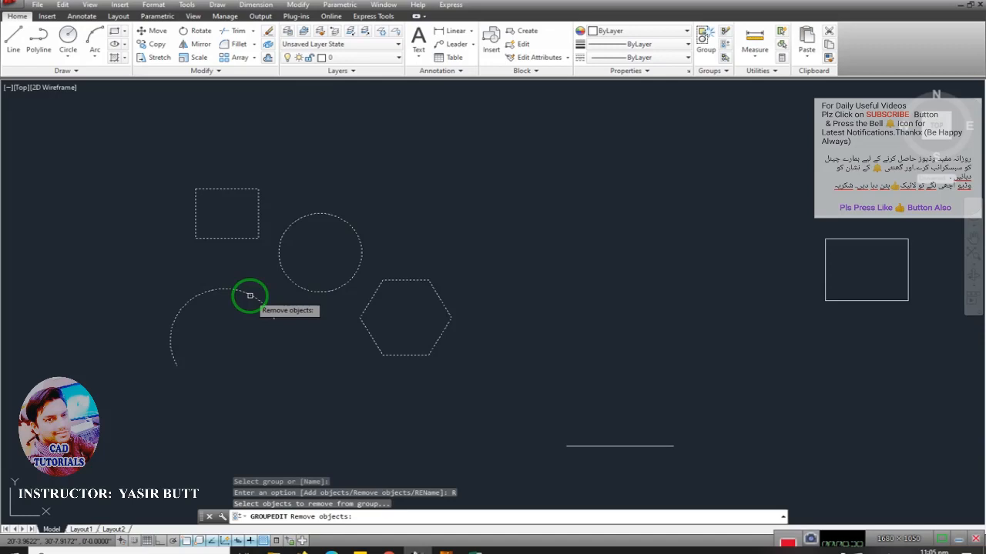
pyautogui.click(224, 289)
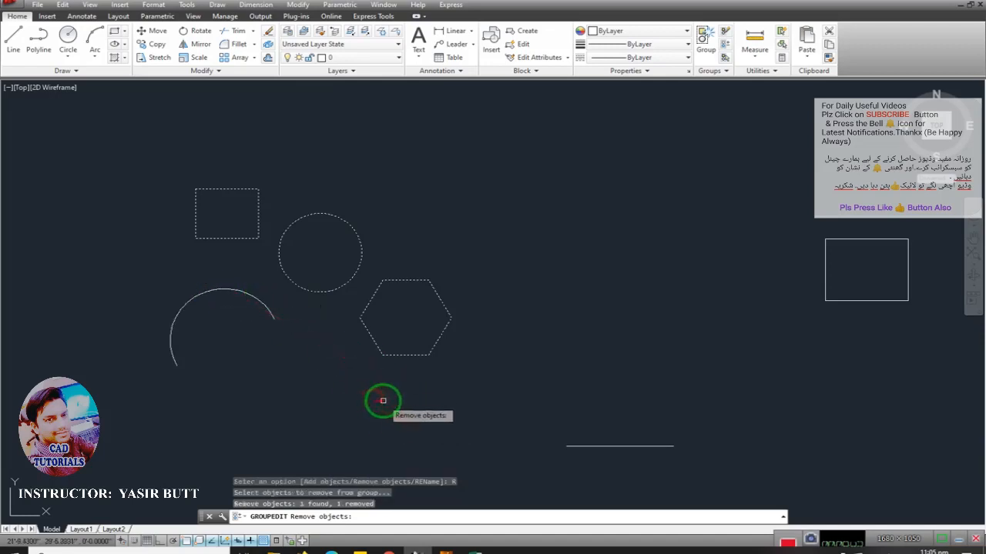
pyautogui.press('Return')
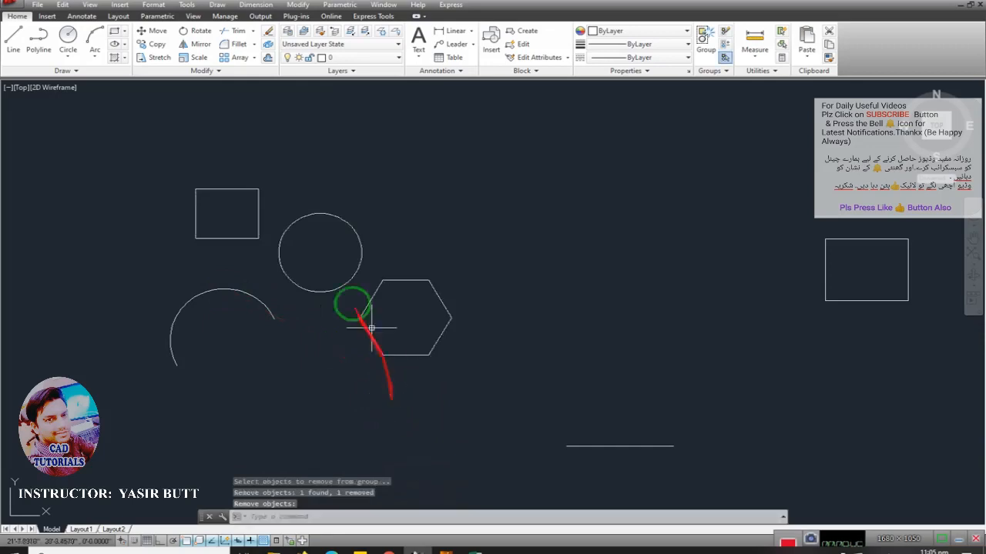
# Move the arc up and to the right, away from the grouped shapes
pyautogui.click(252, 294)
pyautogui.write('m')
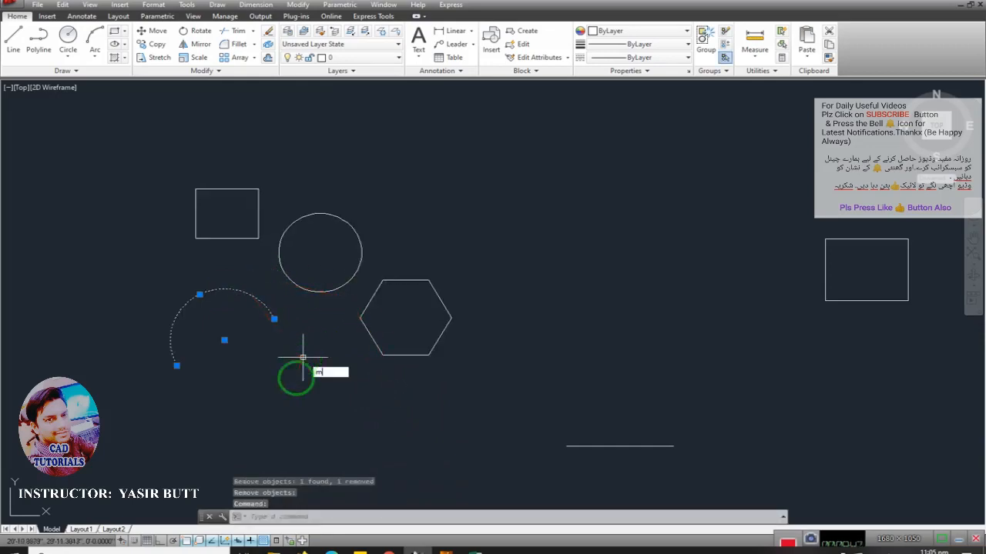
pyautogui.press('Return')
pyautogui.click(297, 385)
pyautogui.click(616, 202)
# Move the group of rectangle, circle and hexagon around by its grip, placing it lower and to the left
pyautogui.click(359, 244)
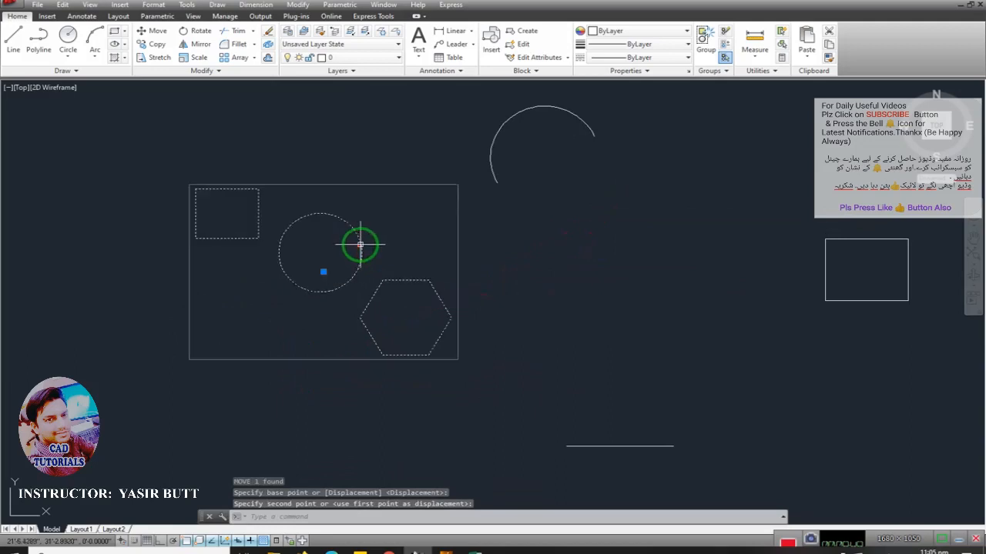
pyautogui.click(323, 270)
pyautogui.click(213, 269)
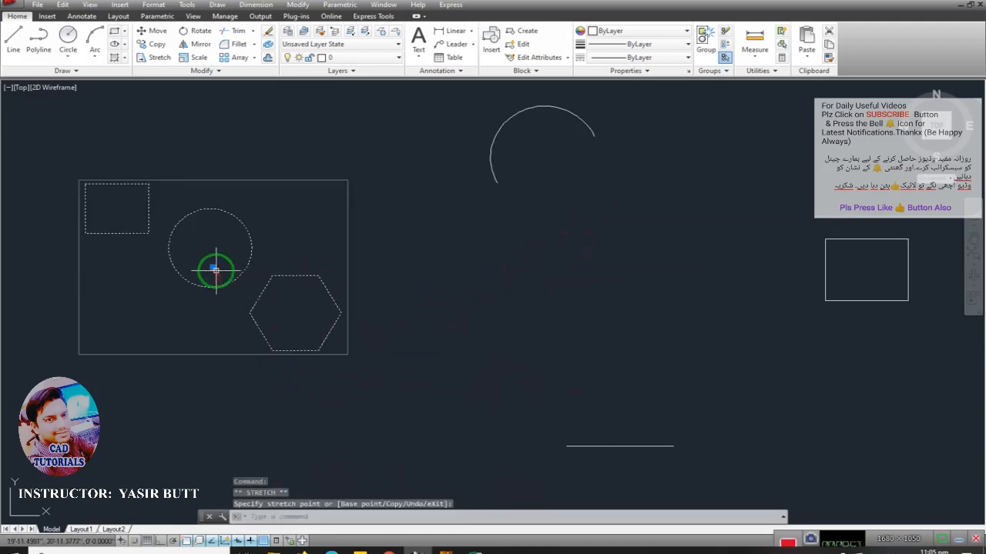
pyautogui.click(215, 269)
pyautogui.press('Escape')
pyautogui.click(213, 268)
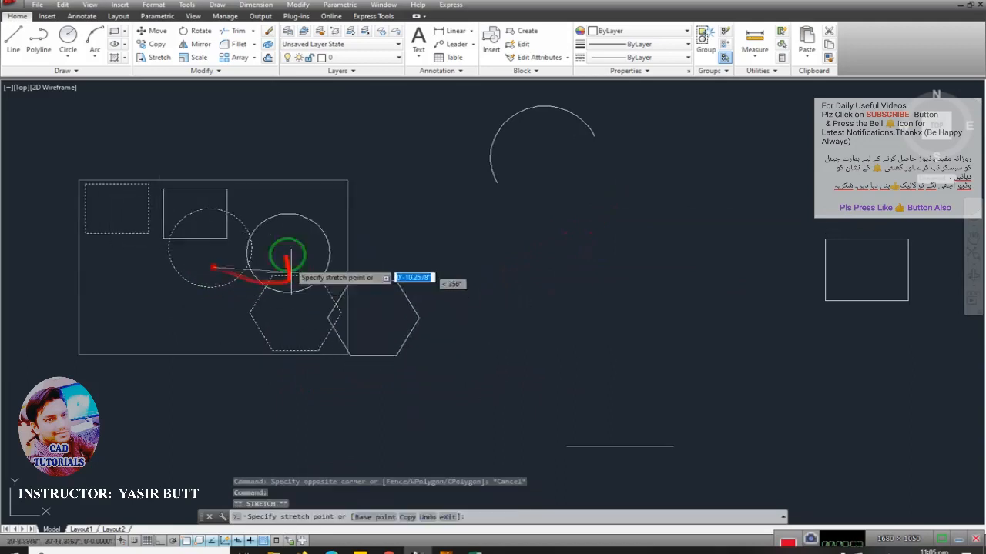
pyautogui.click(285, 230)
pyautogui.click(285, 230)
pyautogui.click(248, 325)
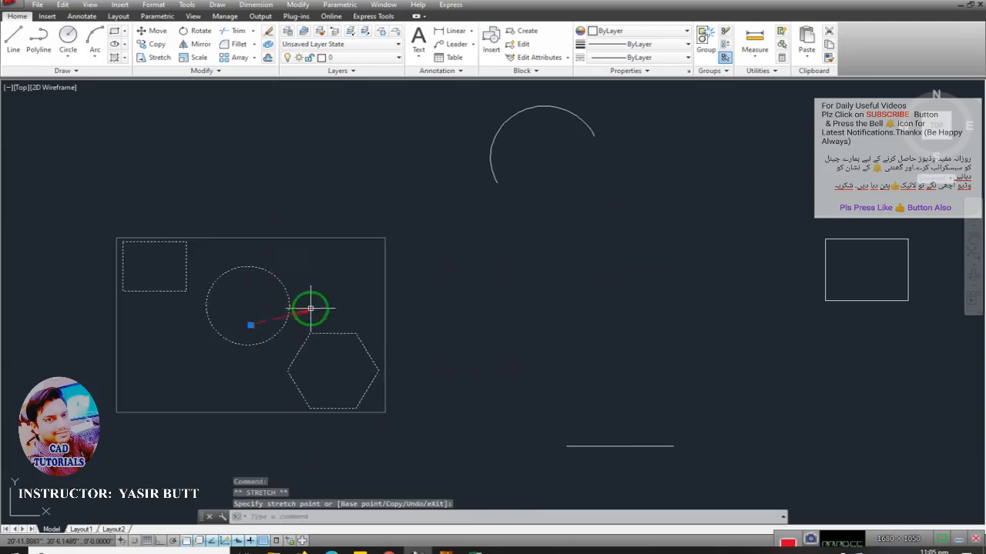
# Select the group by its circle and turn group selection off so its members can be picked individually
pyautogui.moveTo(308, 308); pyautogui.dragTo(414, 279, button='middle')
pyautogui.scroll(-2, 416, 284)
pyautogui.moveTo(389, 289); pyautogui.dragTo(352, 283, button='middle')
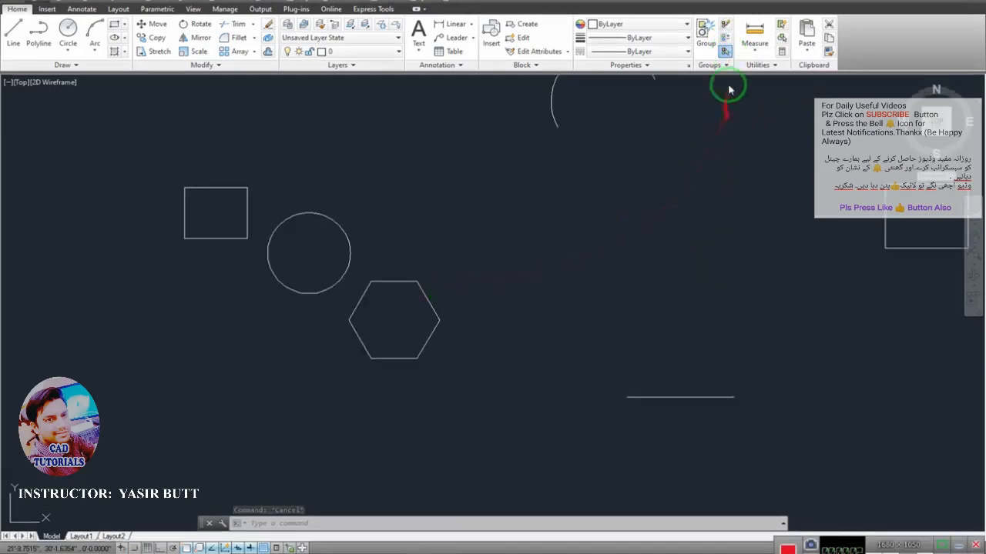
pyautogui.click(725, 52)
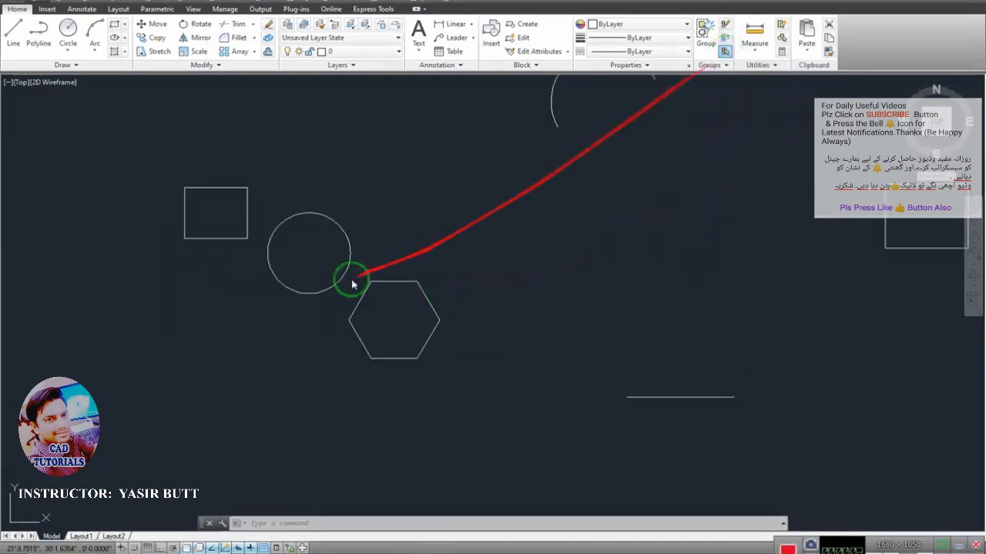
pyautogui.click(325, 215)
pyautogui.moveTo(367, 301); pyautogui.dragTo(423, 299, button='middle')
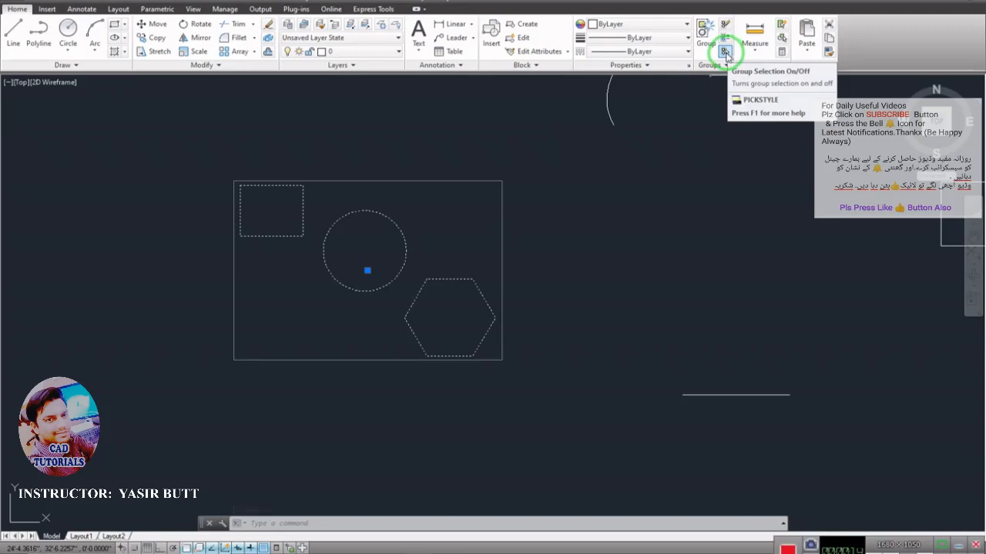
pyautogui.click(726, 53)
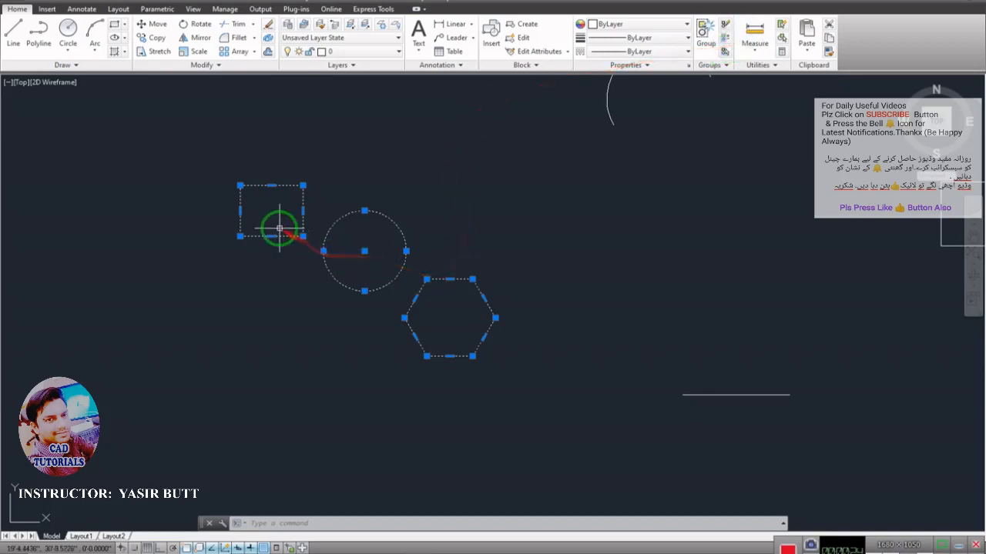
# Clear the selection, pick the circle, hexagon and rectangle one by one to check individual selection, and deselect them
pyautogui.moveTo(414, 337)
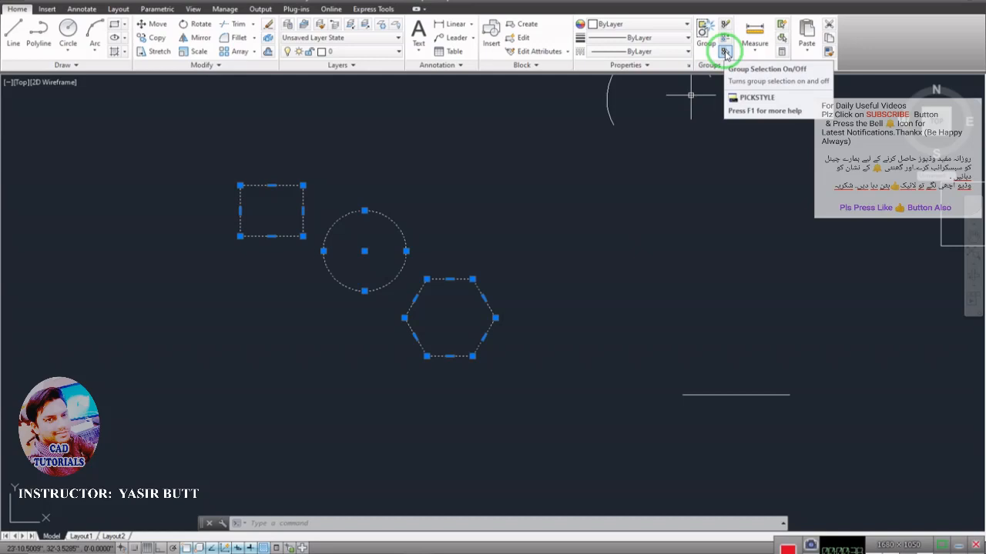
pyautogui.click(556, 195)
pyautogui.press('Escape')
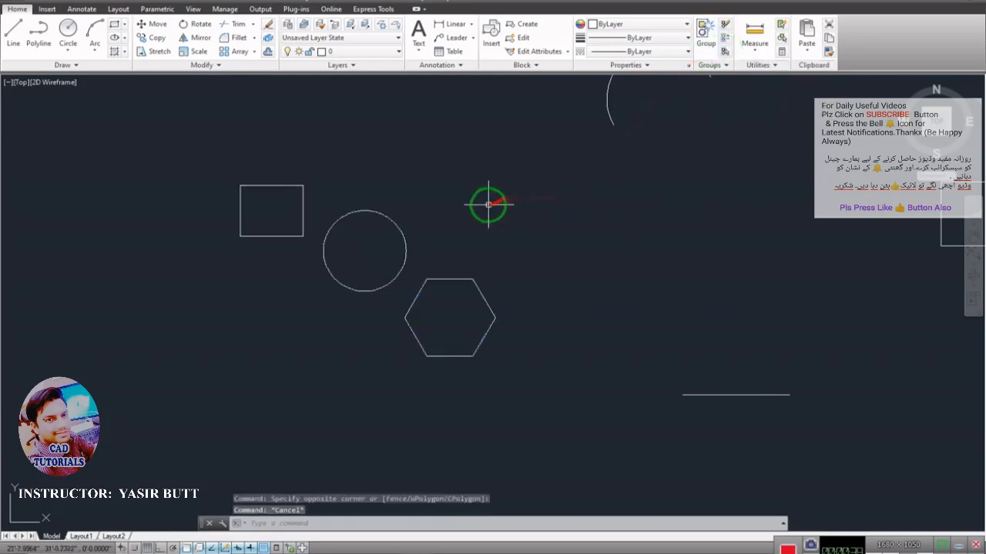
pyautogui.click(402, 232)
pyautogui.click(469, 280)
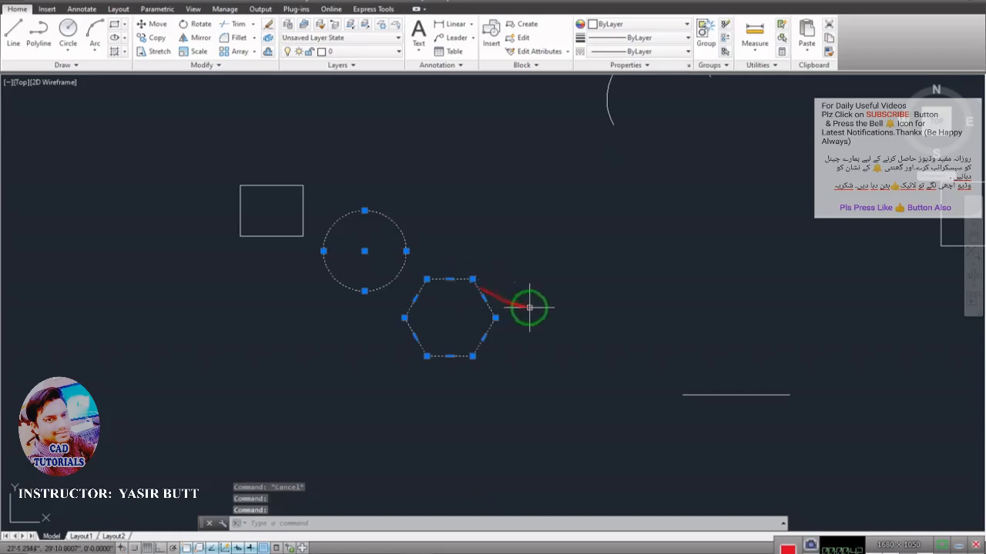
pyautogui.click(300, 187)
pyautogui.press('Escape')
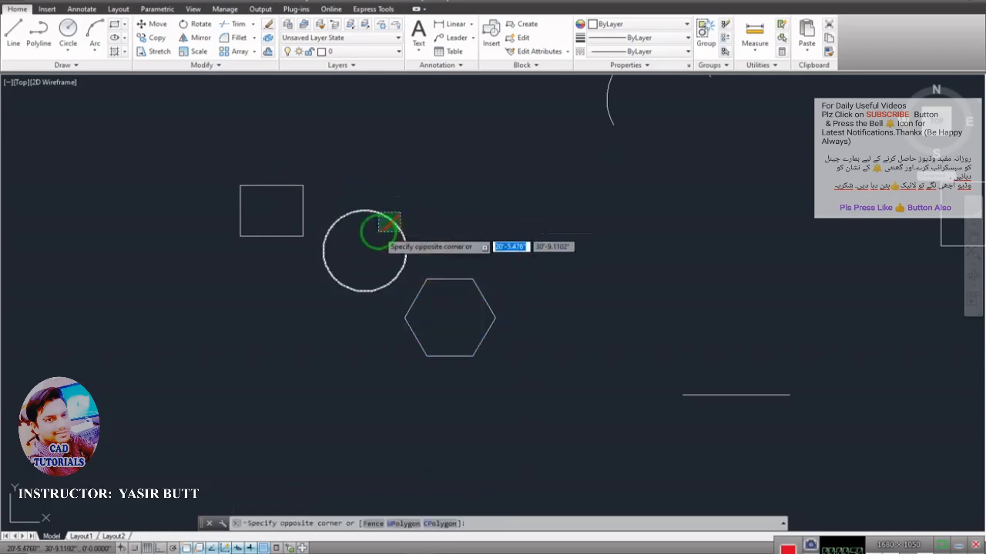
# Erase only the group's circle, and turn group selection back on to select the remaining rectangle and hexagon together
pyautogui.click(396, 224)
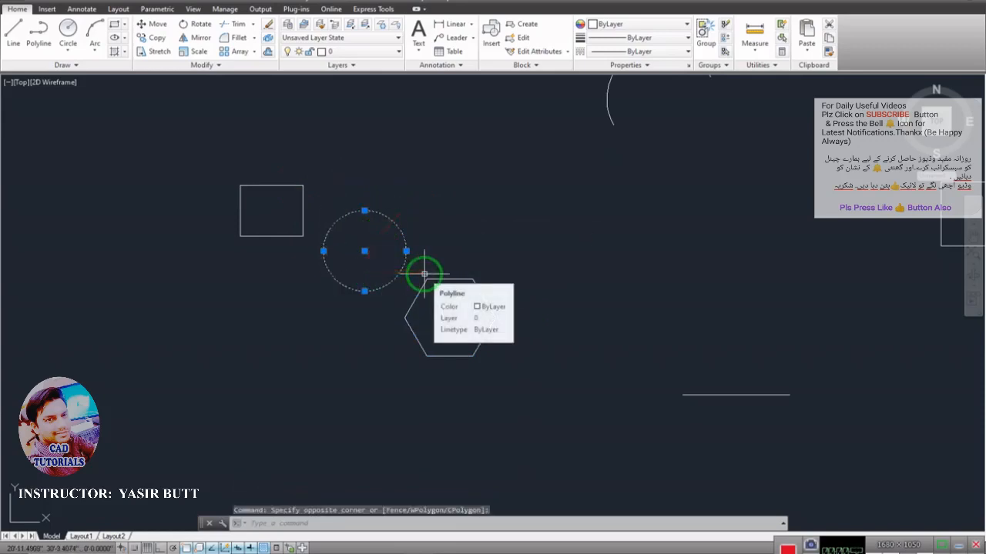
pyautogui.press('Delete')
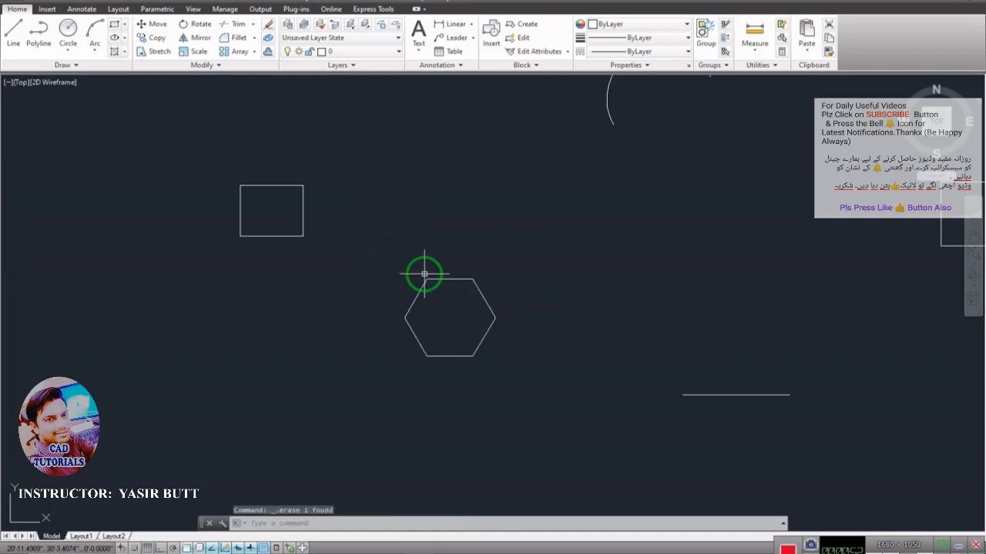
pyautogui.click(724, 52)
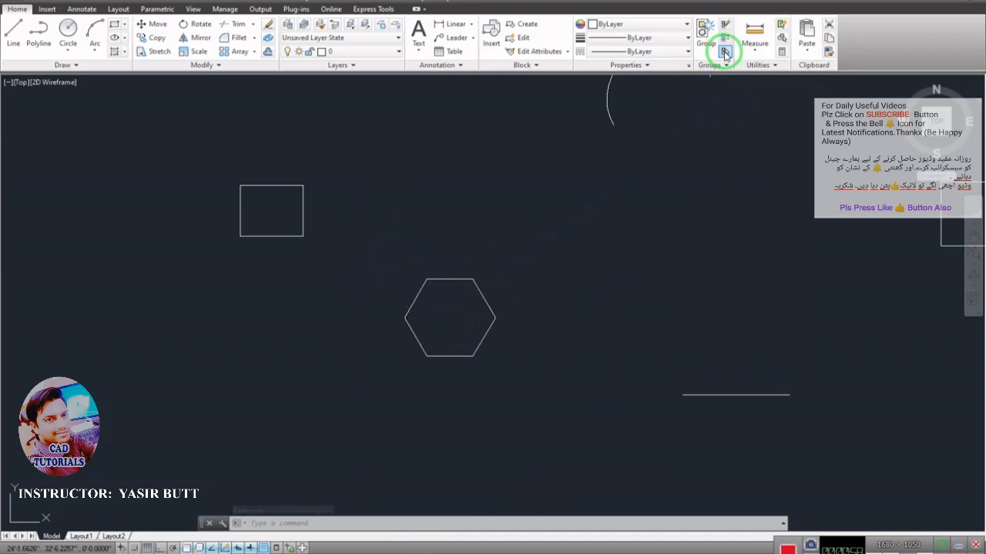
pyautogui.click(302, 185)
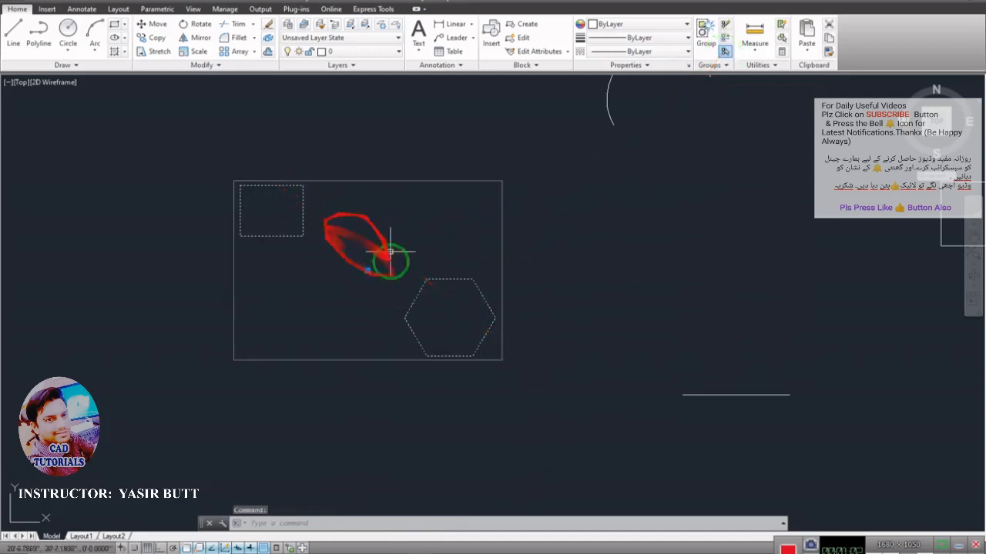
# Turn group selection off and back on for the selected rectangle and hexagon group, and clear the selection
pyautogui.scroll(-2, 353, 254)
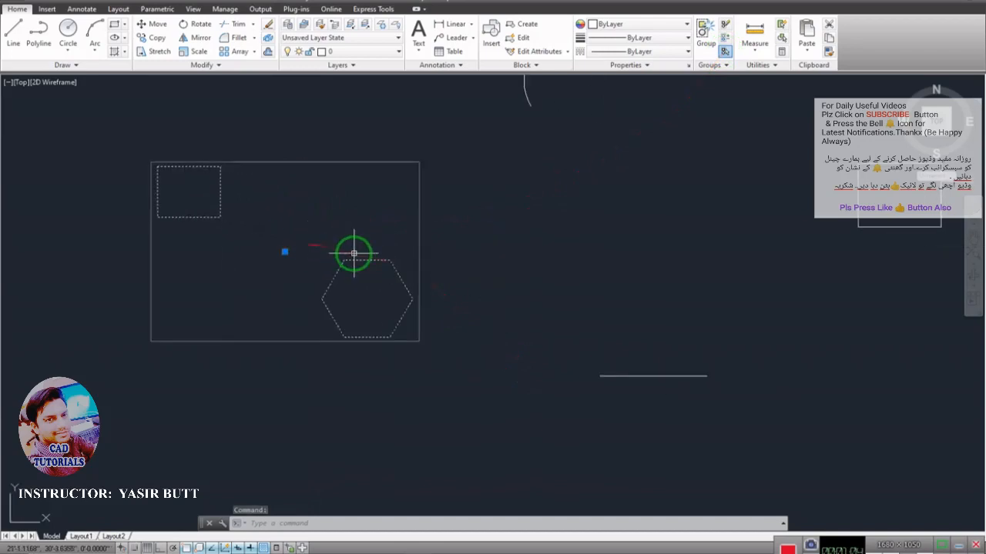
pyautogui.moveTo(352, 254); pyautogui.dragTo(414, 258, button='middle')
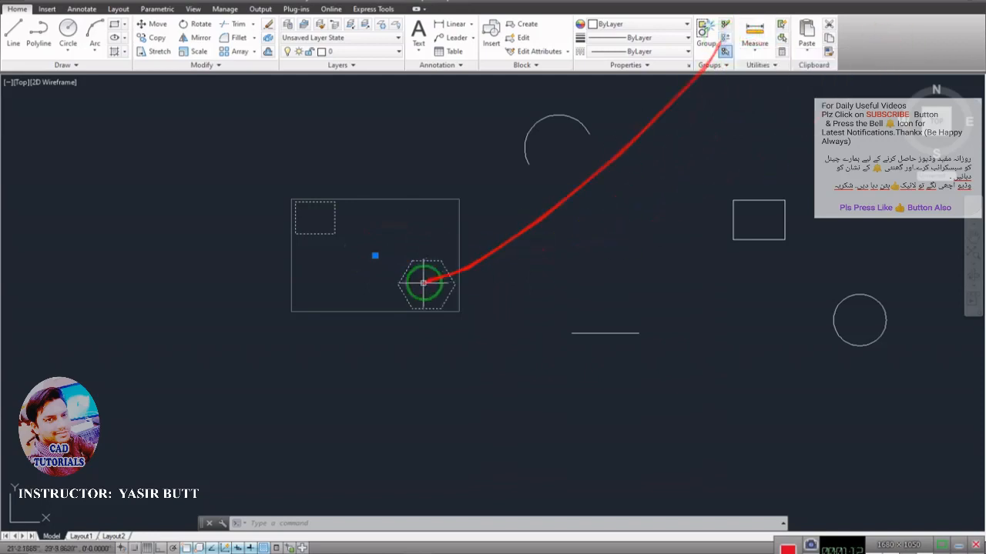
pyautogui.moveTo(419, 279); pyautogui.dragTo(469, 308, button='middle')
pyautogui.scroll(4, 438, 283)
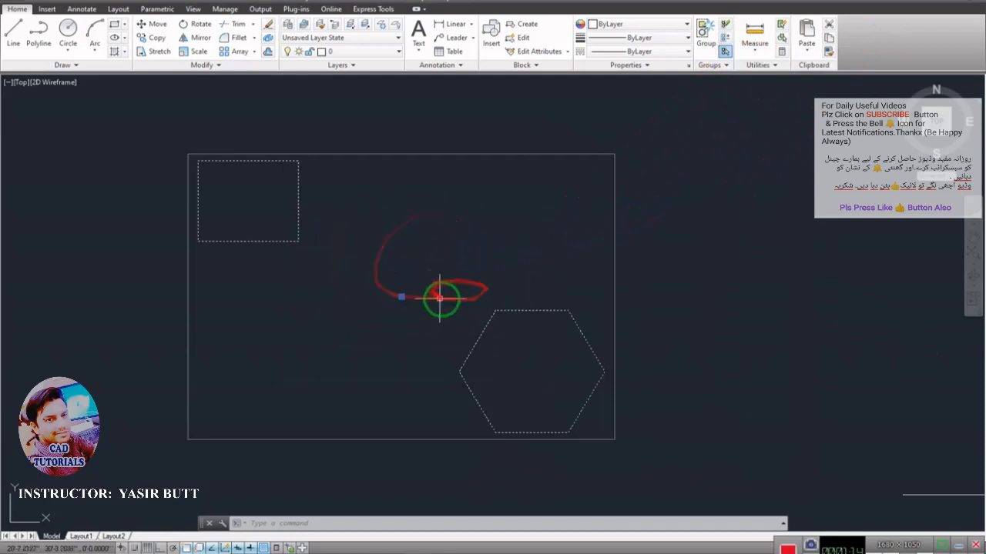
pyautogui.scroll(-3, 469, 301)
pyautogui.moveTo(481, 297); pyautogui.dragTo(465, 253, button='middle')
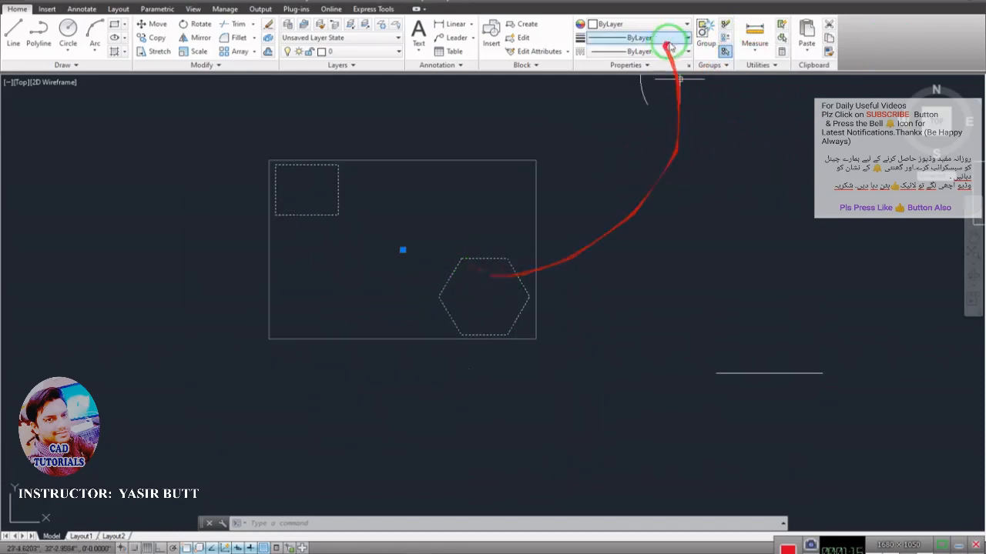
pyautogui.click(725, 51)
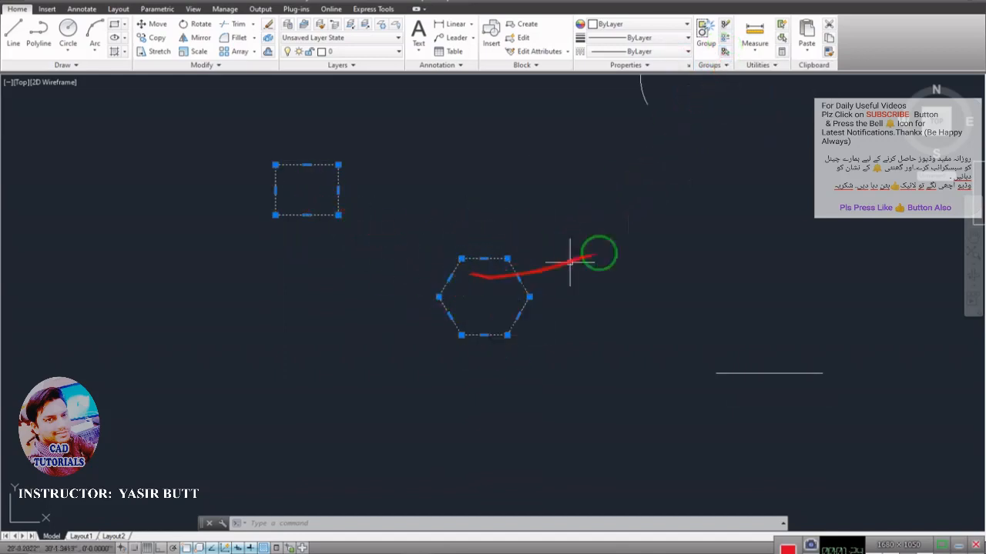
pyautogui.click(725, 51)
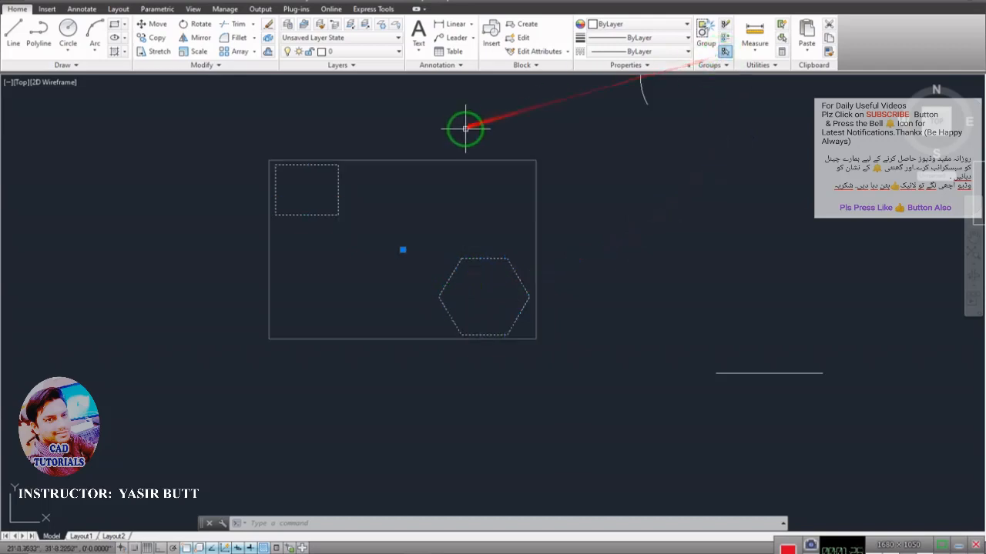
pyautogui.click(465, 126)
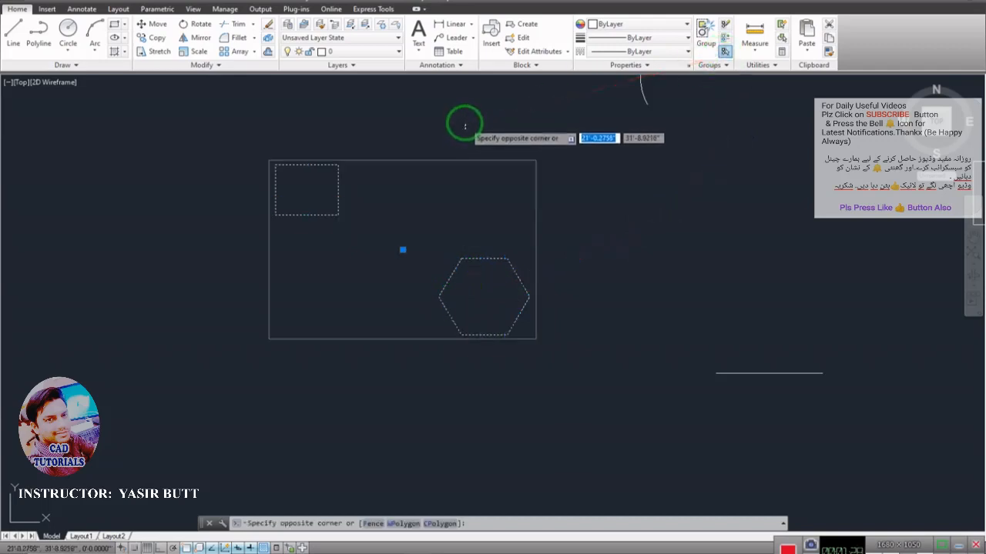
pyautogui.press('Escape')
pyautogui.press('Escape')
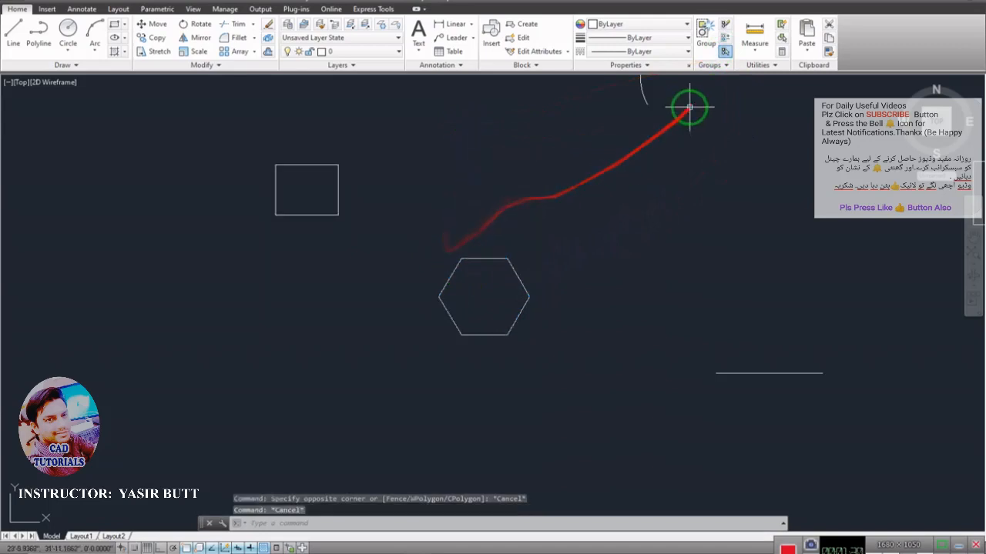
# Open the Group Manager to examine the Object Grouping options, and cancel it without making changes
pyautogui.click(720, 66)
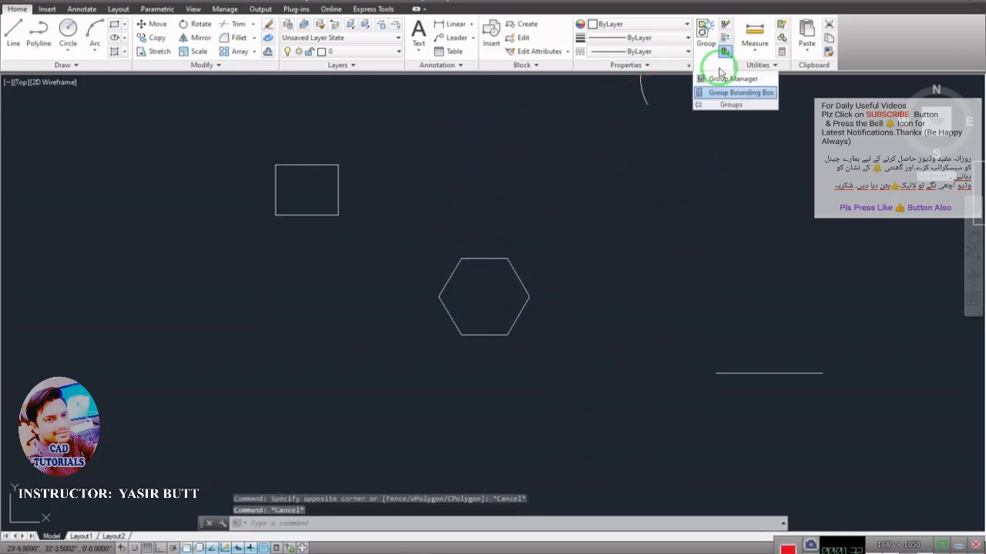
pyautogui.press('Escape')
pyautogui.press('Escape')
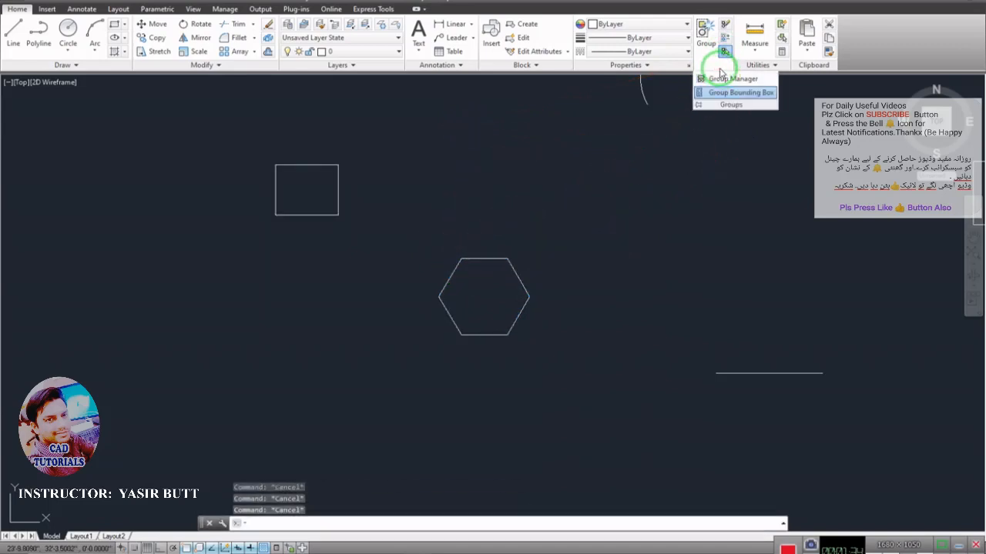
pyautogui.click(733, 164)
pyautogui.press('Escape')
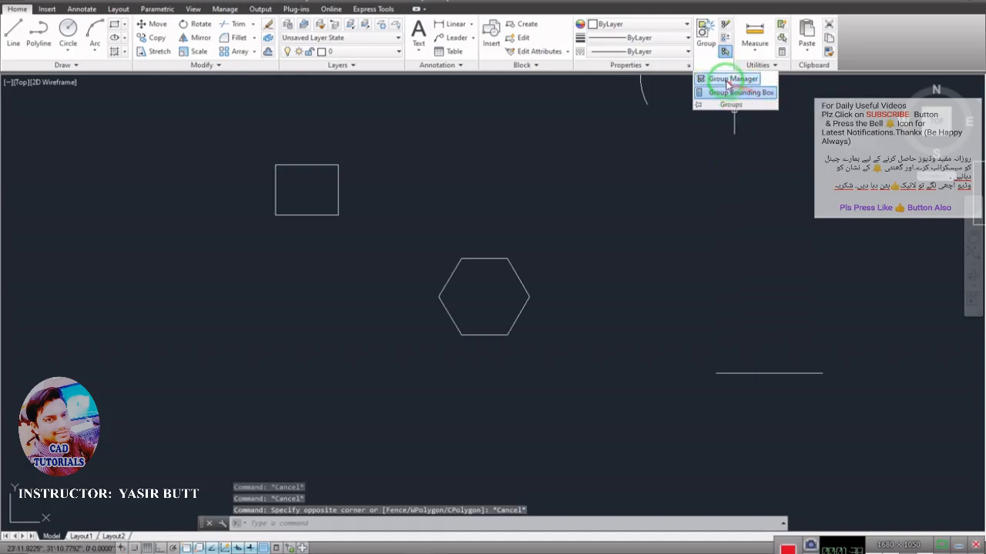
pyautogui.click(732, 79)
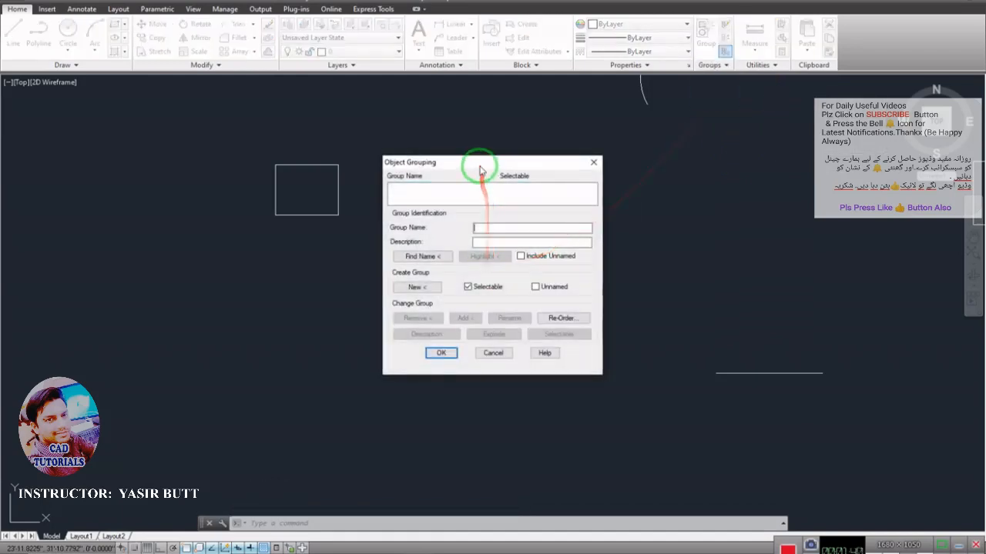
pyautogui.moveTo(480, 163); pyautogui.dragTo(561, 158)
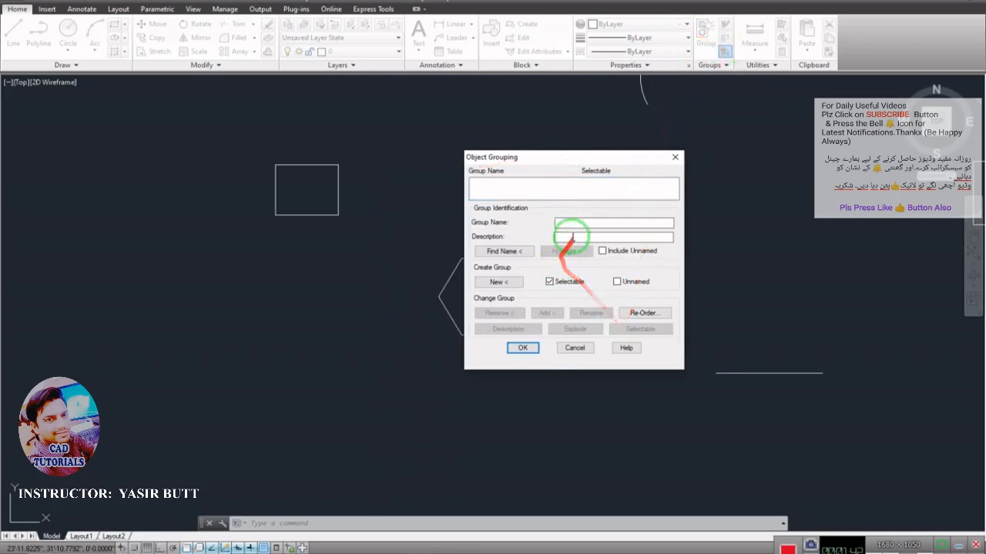
pyautogui.click(575, 348)
# Select the rectangle and hexagon group by its hexagon, and turn the group bounding box off
pyautogui.click(722, 66)
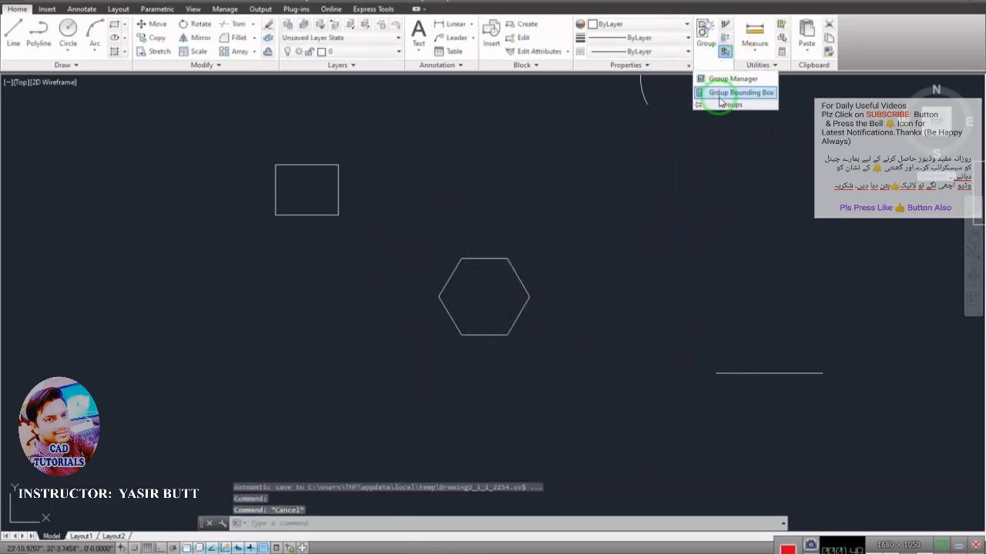
pyautogui.click(722, 93)
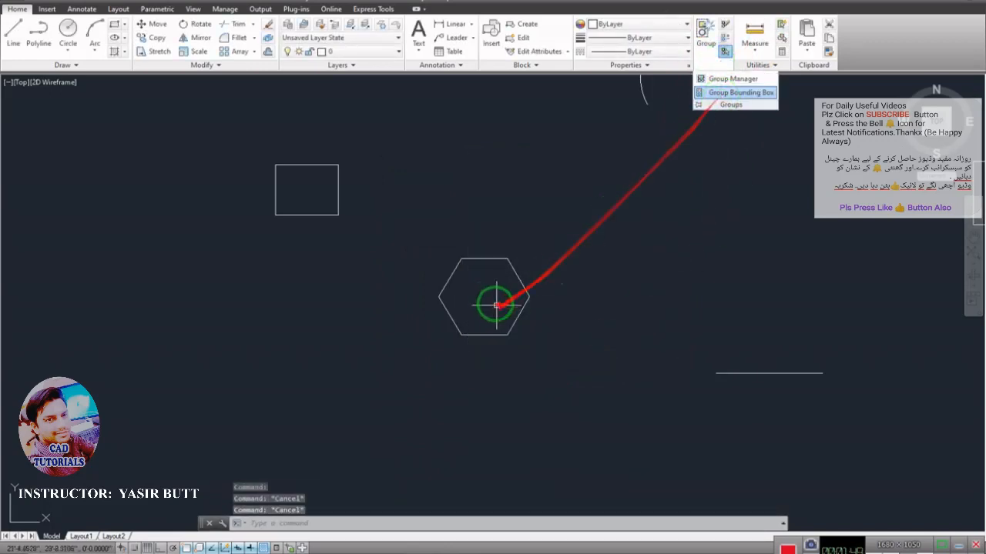
pyautogui.click(494, 267)
pyautogui.scroll(2, 428, 249)
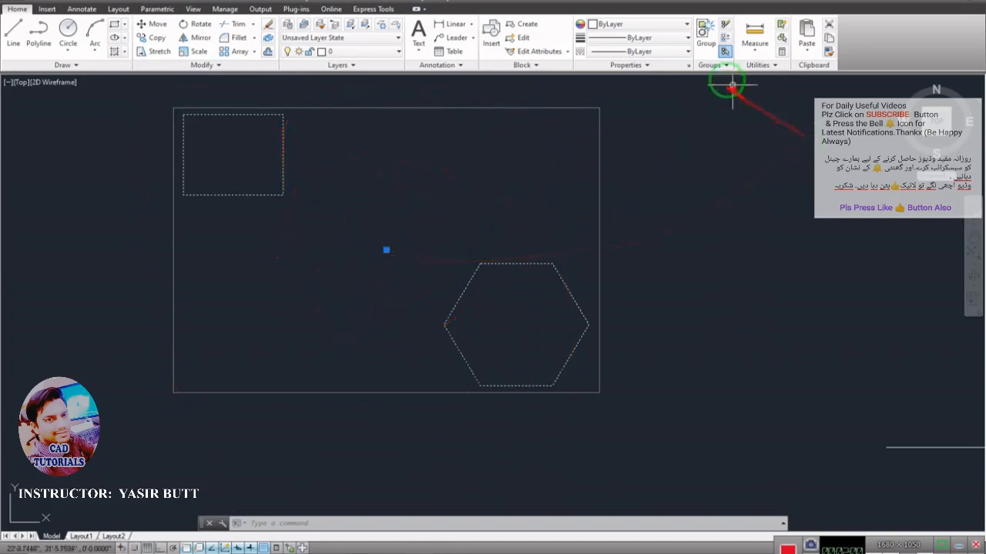
pyautogui.click(709, 65)
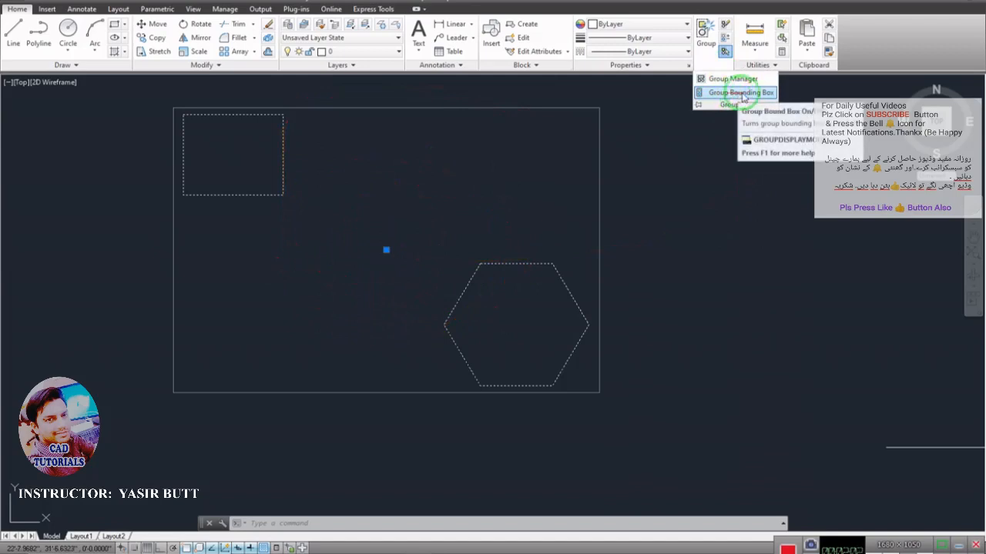
pyautogui.click(738, 92)
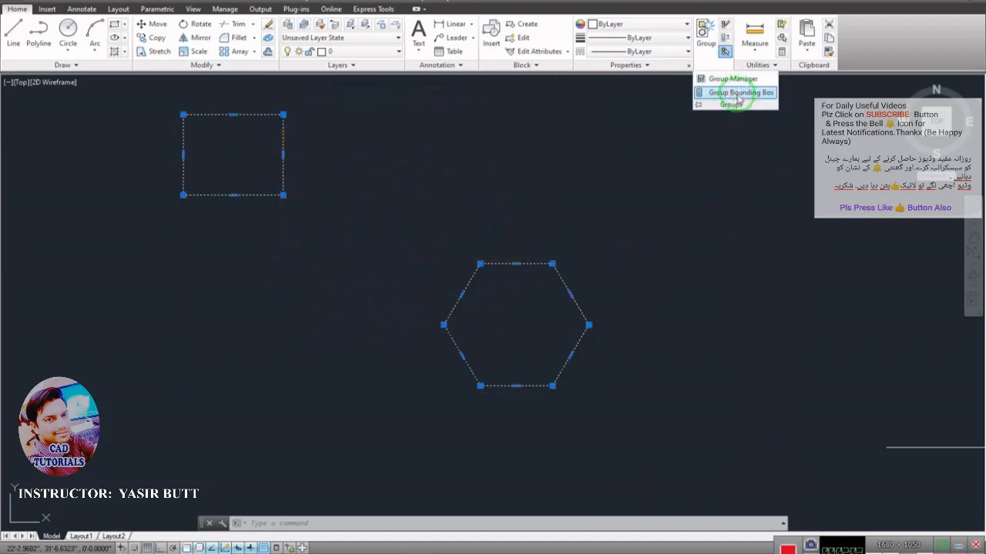
# Deselect the group, select it again by its hexagon, and turn the group bounding box back on
pyautogui.press('Escape')
pyautogui.scroll(-2, 566, 194)
pyautogui.click(523, 213)
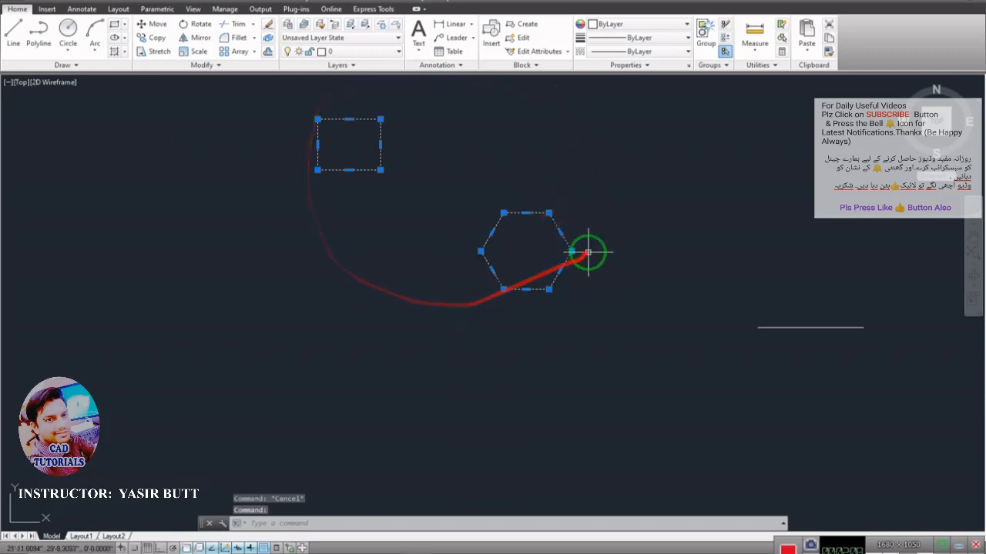
pyautogui.click(711, 64)
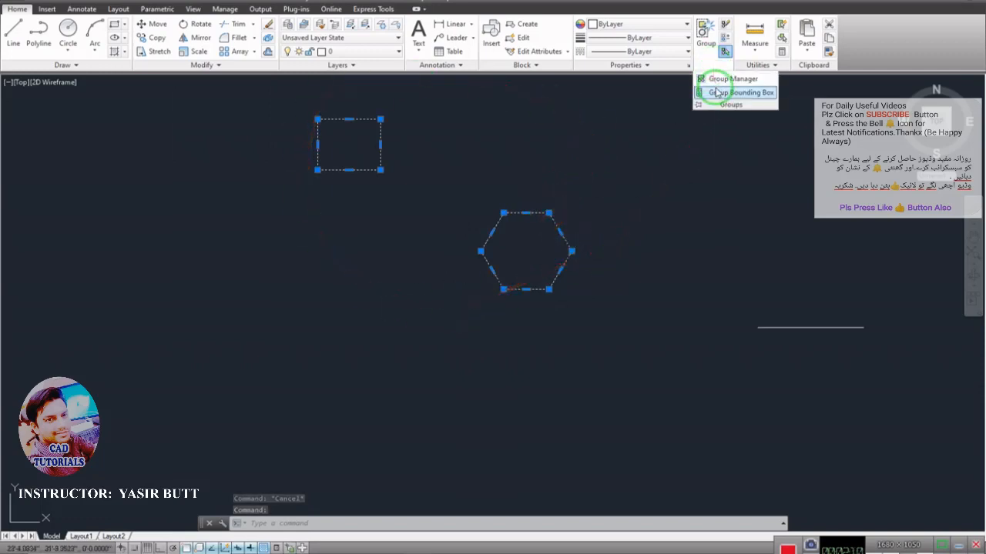
pyautogui.click(716, 92)
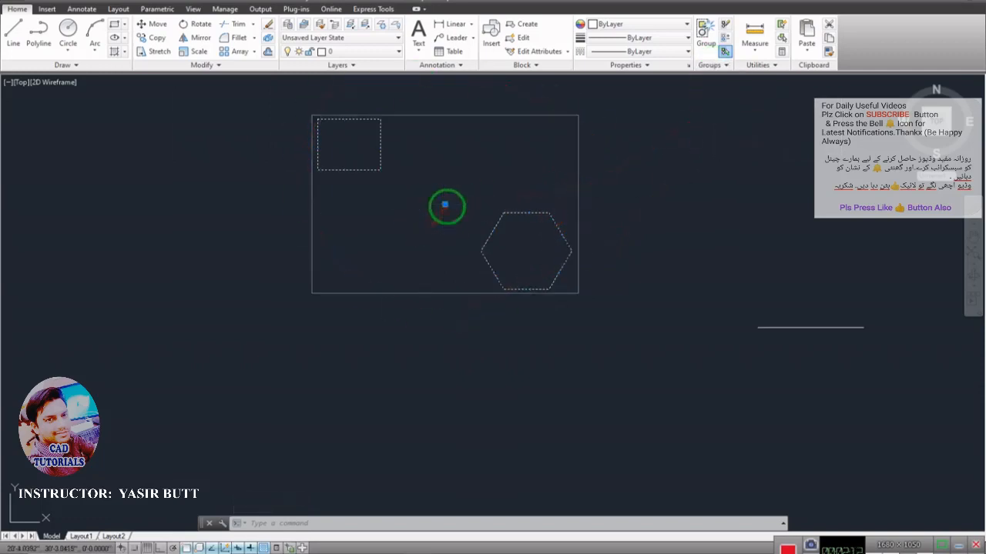
# Move the rectangle and hexagon group back and forth by its center grip, placing it slightly left of its starting position
pyautogui.click(445, 204)
pyautogui.click(226, 236)
pyautogui.click(229, 235)
pyautogui.press('Escape')
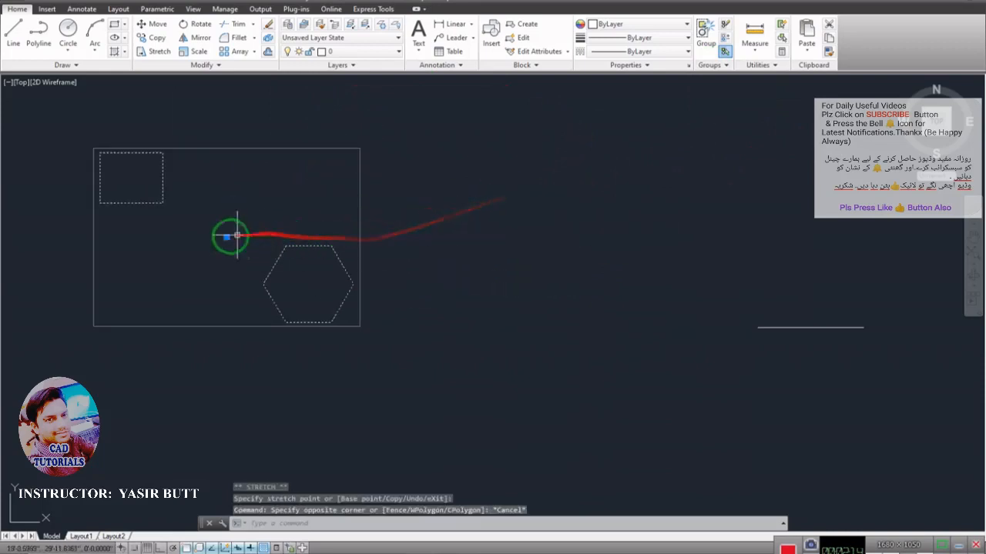
pyautogui.click(227, 236)
pyautogui.click(563, 182)
pyautogui.click(563, 182)
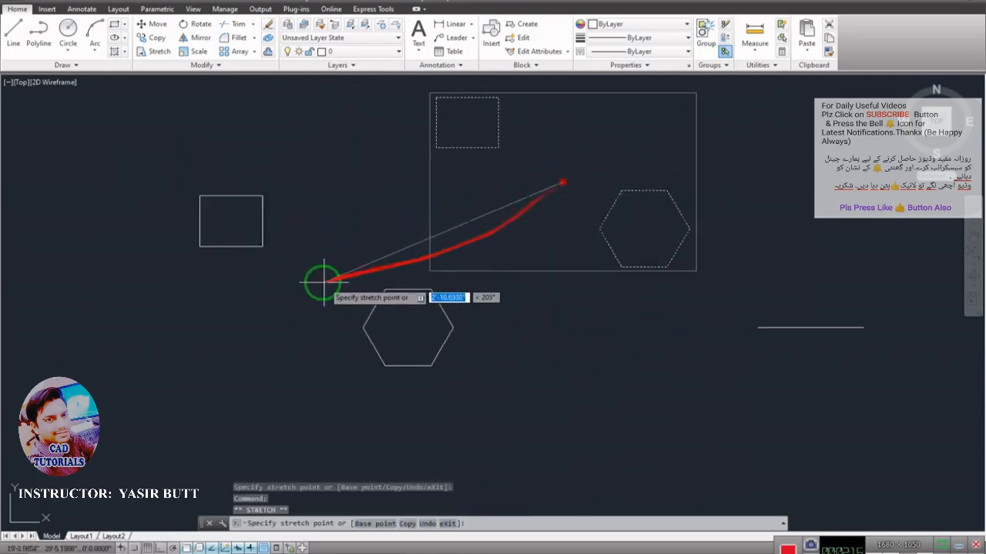
pyautogui.click(322, 243)
pyautogui.click(322, 242)
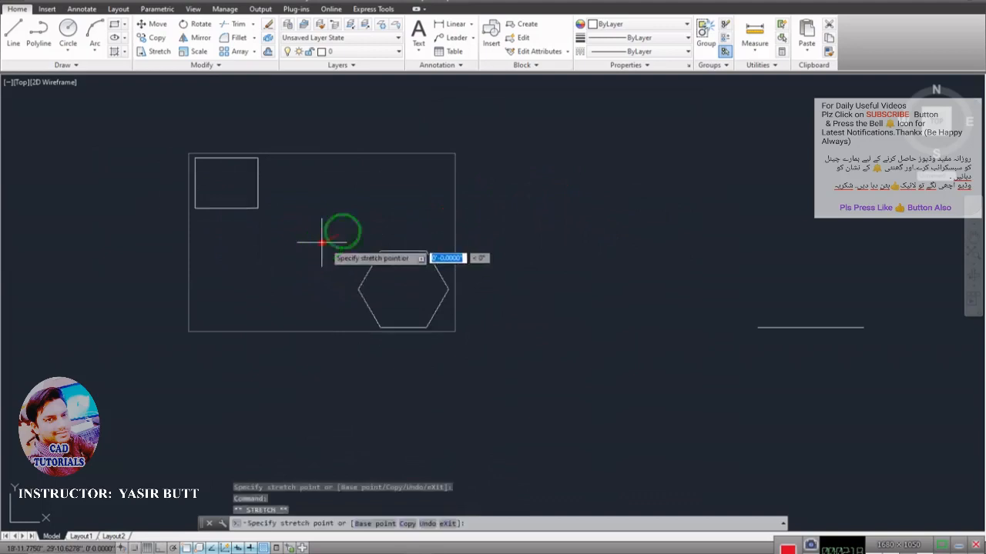
pyautogui.click(429, 206)
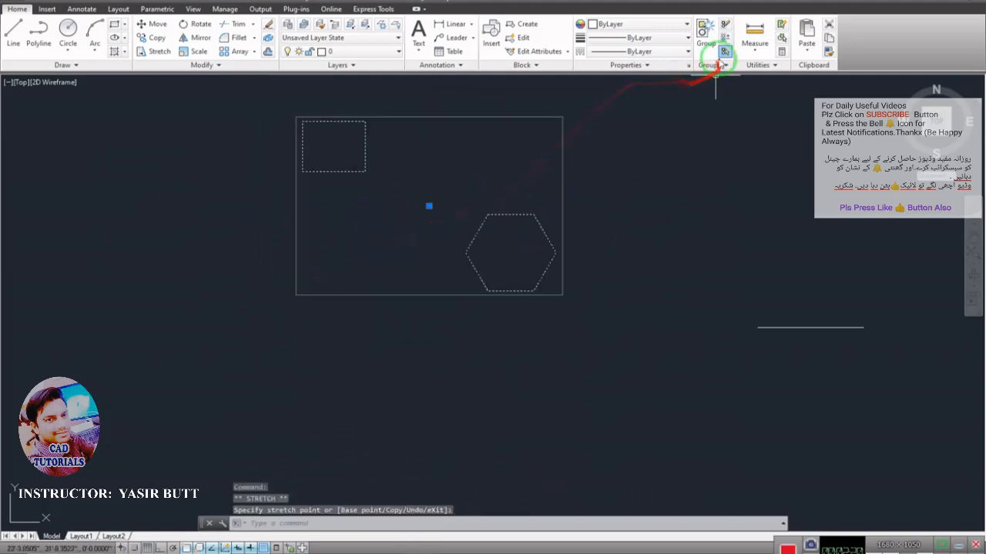